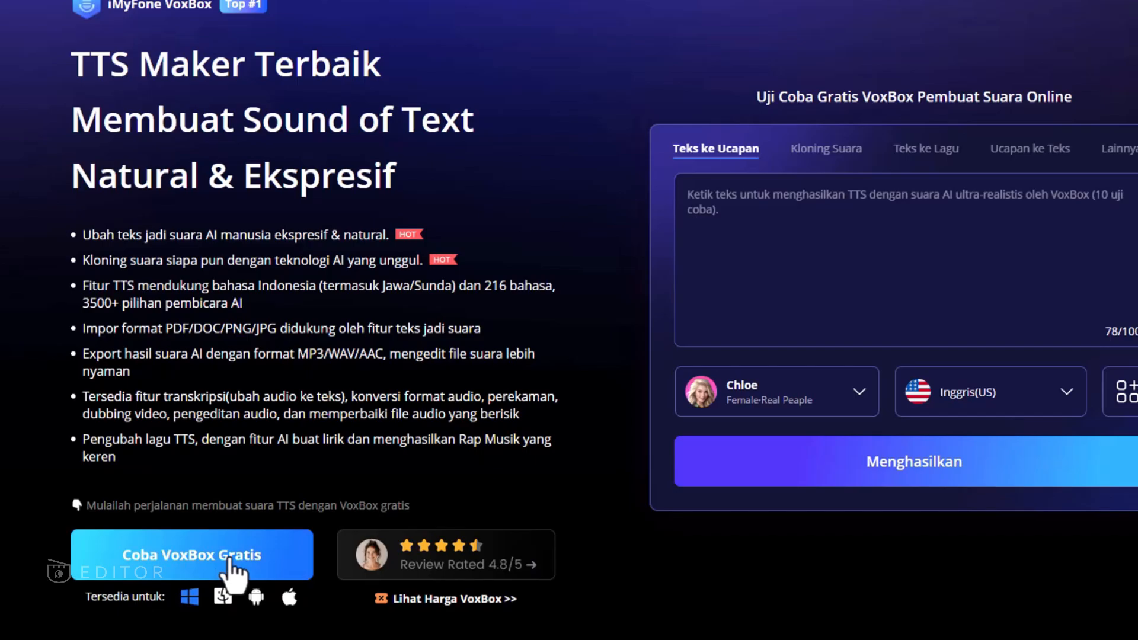
# Step: Get the free VoxBox trial and sign in to the iMyFone account with the account password
pyautogui.click(230, 560)
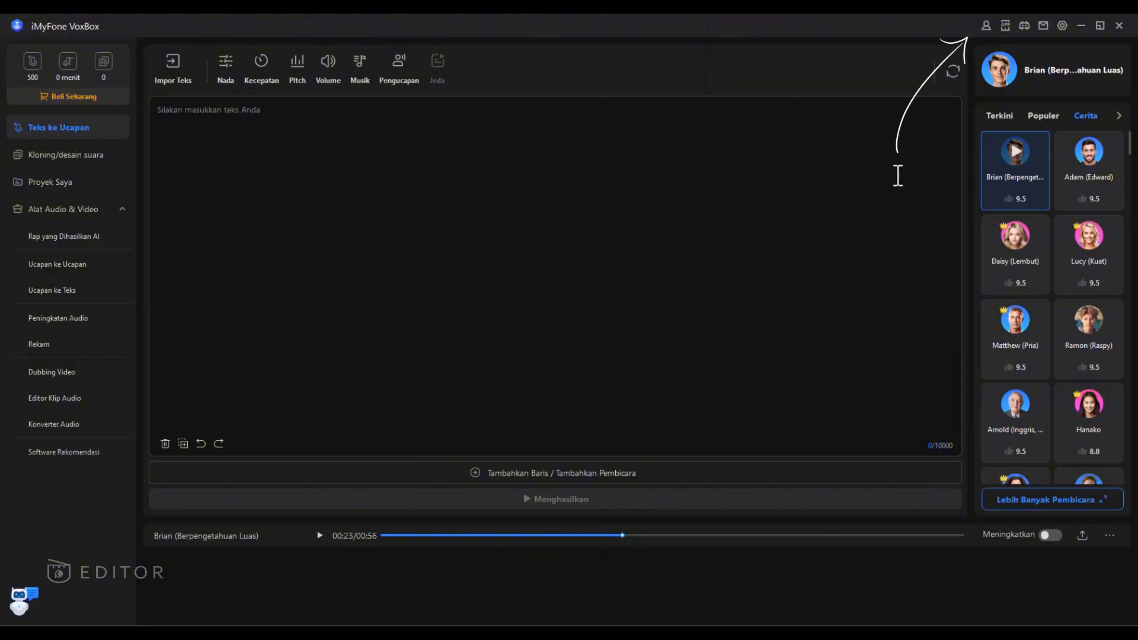
pyautogui.click(985, 26)
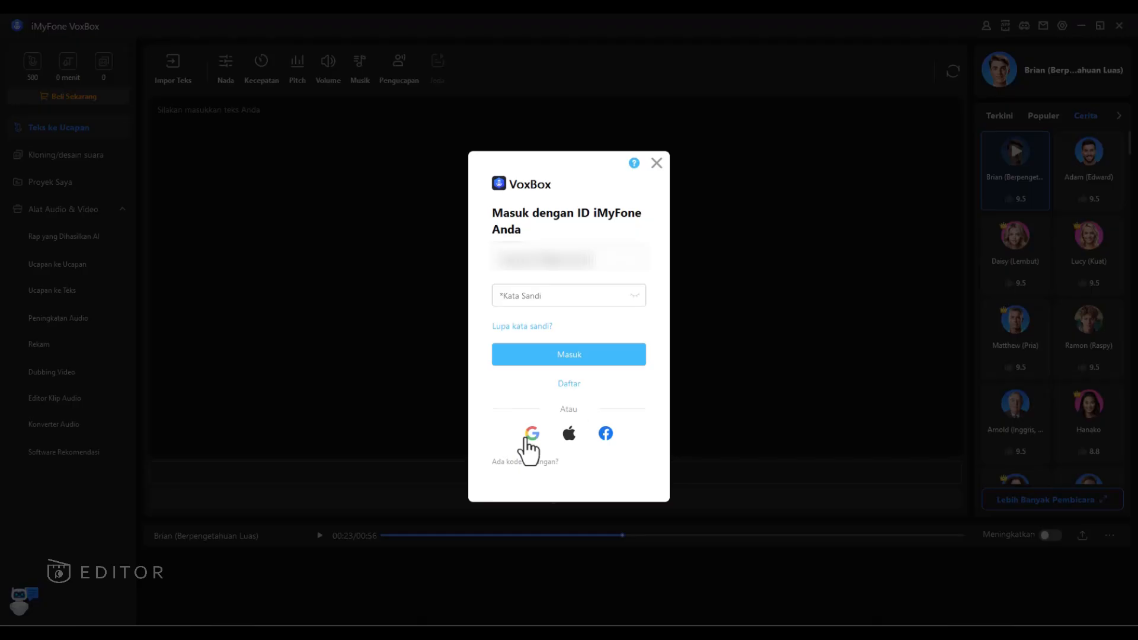
pyautogui.click(590, 295)
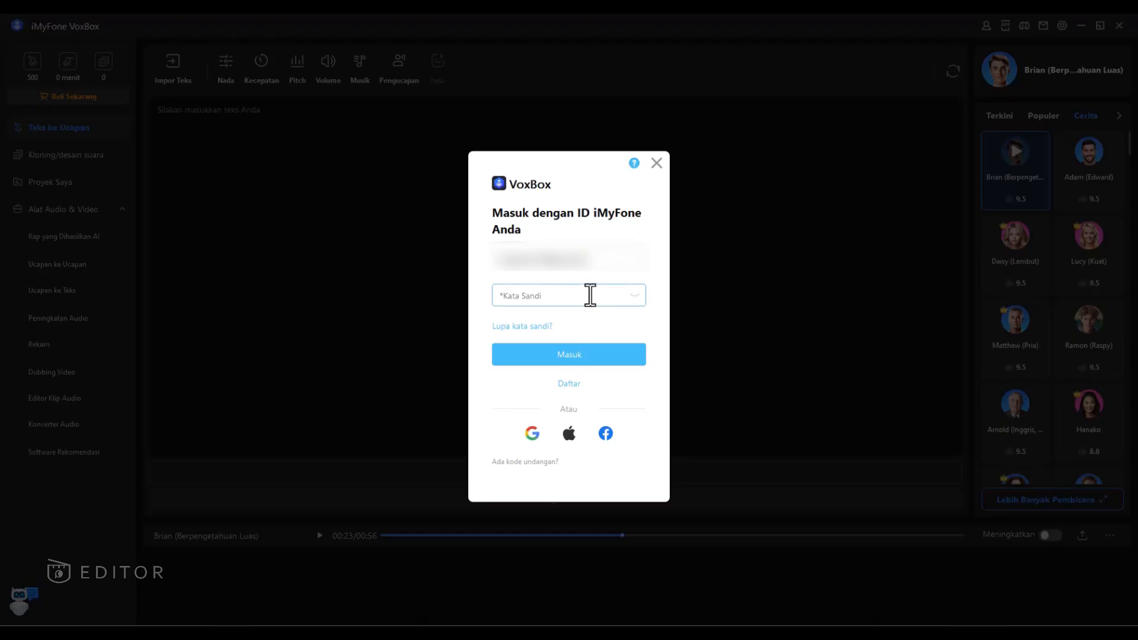
pyautogui.hotkey('ctrl', 'v')
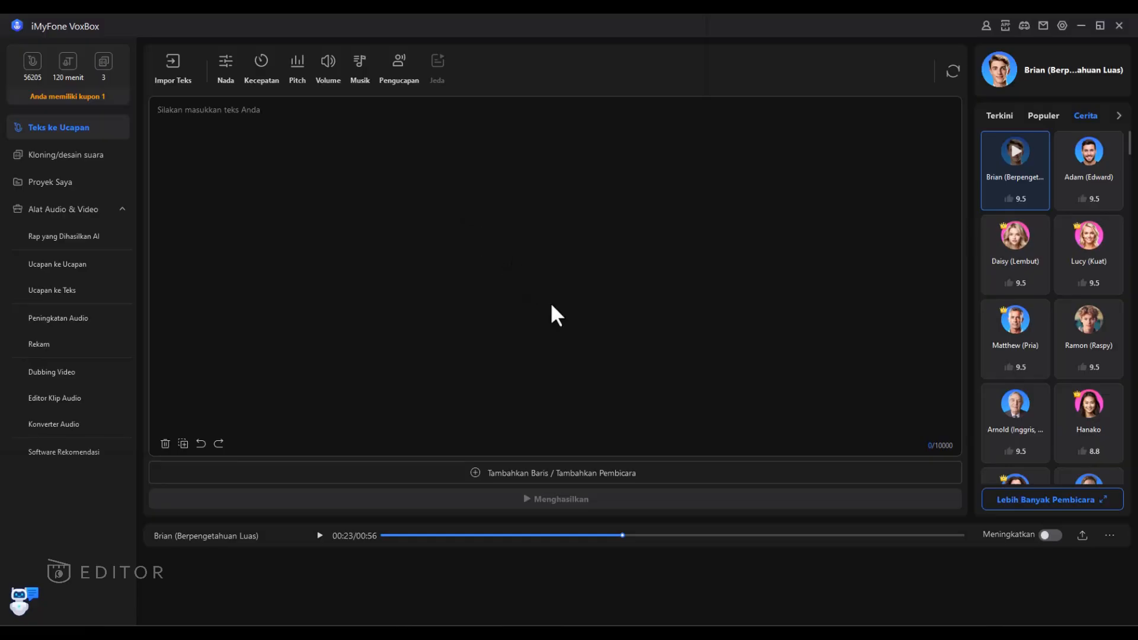
# Step: Enter the Indonesian script beginning "Zaman sekarang, hidup jadi makin gampang berkat kecanggihan AI!" as the text for speech
pyautogui.write('Zaman sekarang, hidup jadi makin gampang berkat kecanggihan AI! Bayangin aja, dari bangun tidur sampai tidur lagi, AI bisa bantuin kita dalam banyak hal—mulai dari nyaranin lagu yang pas buat mood kita, ngeringkas kerjaan kantor, sampai ngatur lampu rumah cuma lewat suara. Teknologi ini kayak punya asisten pribadi 24 jam non-stop yang nggak pernah ngeluh. Nggak heran kalau AI sekarang jadi sahabat baru manusia buat bikin hidup lebih praktis dan efisien!')
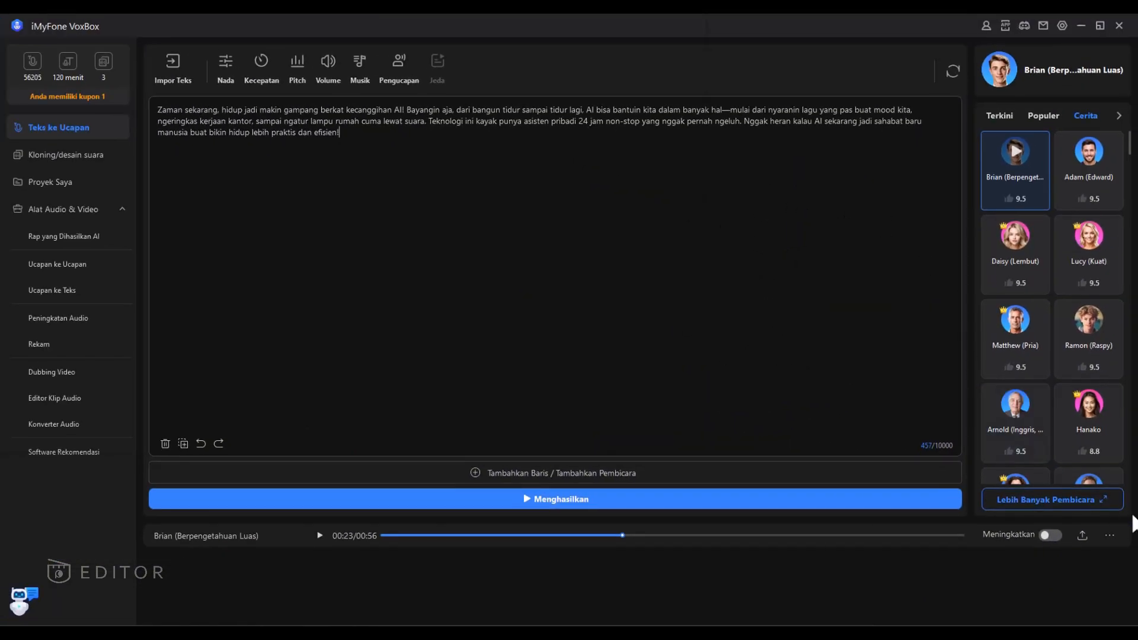
# Step: Find "indo" among the languages of the full voice library and filter the speakers by BahasaIndonesia
pyautogui.click(1102, 498)
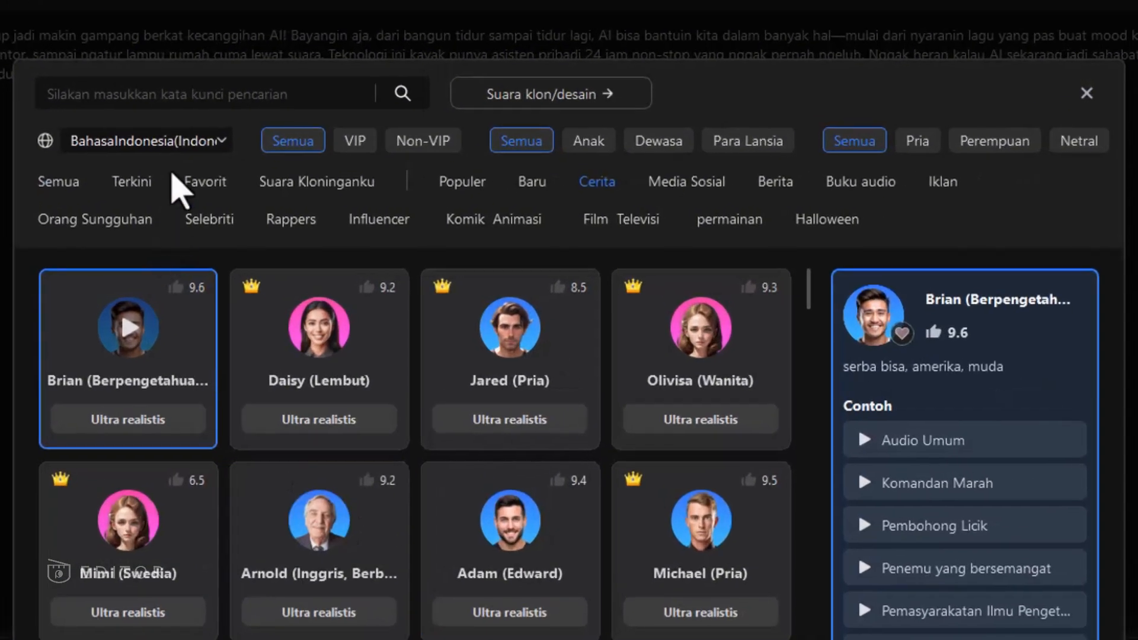
pyautogui.click(218, 142)
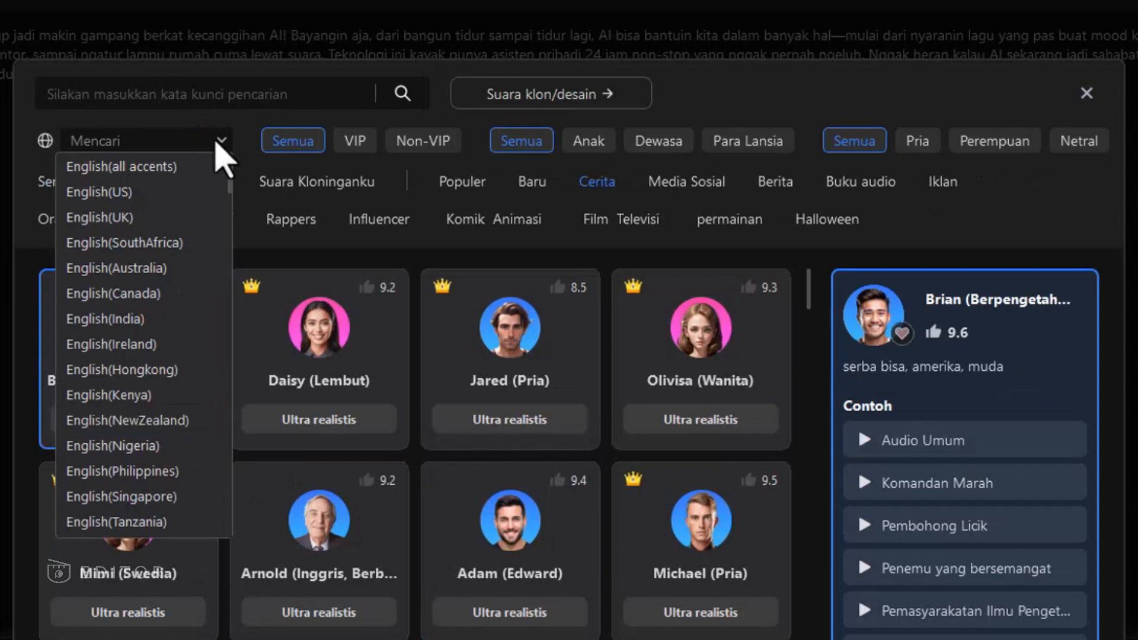
pyautogui.scroll(-6, 177, 261)
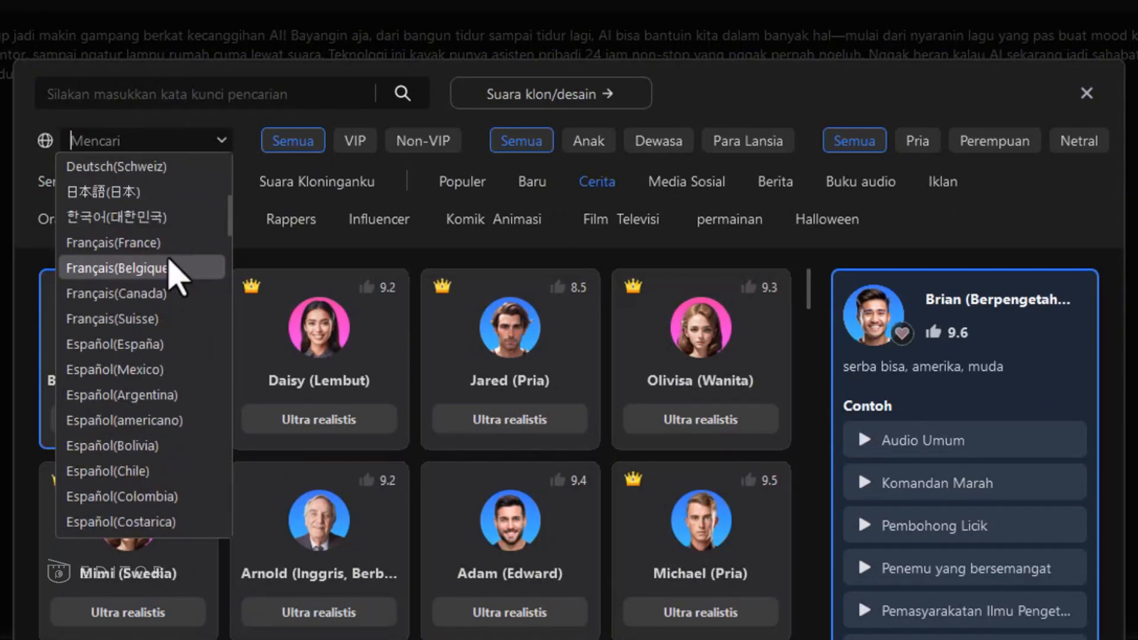
pyautogui.scroll(-3, 173, 270)
pyautogui.scroll(4, 166, 237)
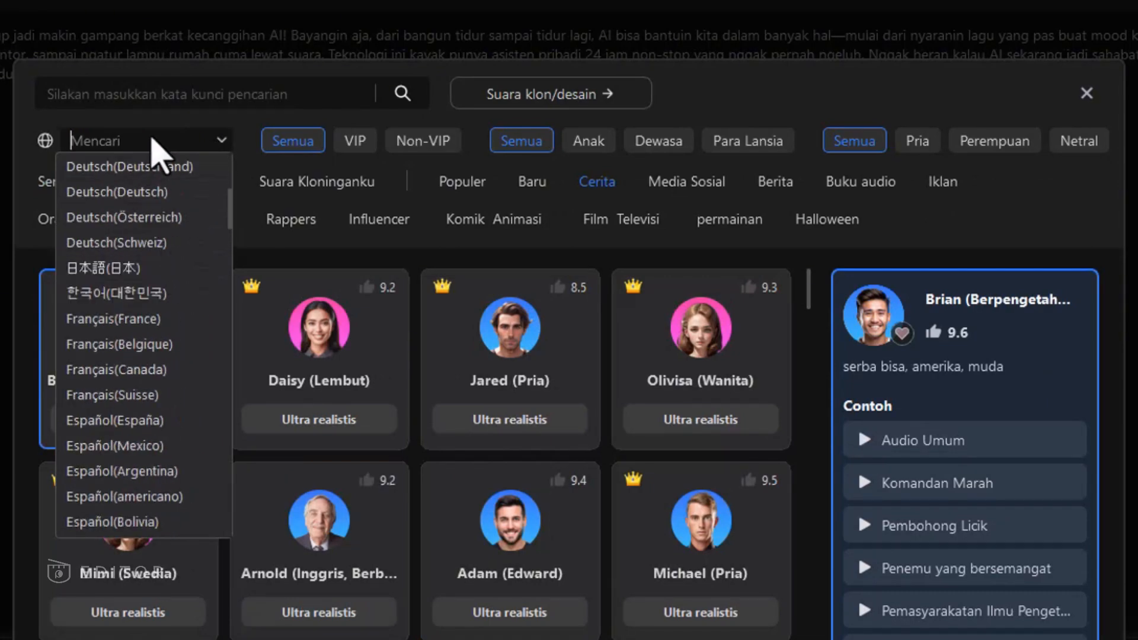
pyautogui.click(153, 141)
pyautogui.write('ind')
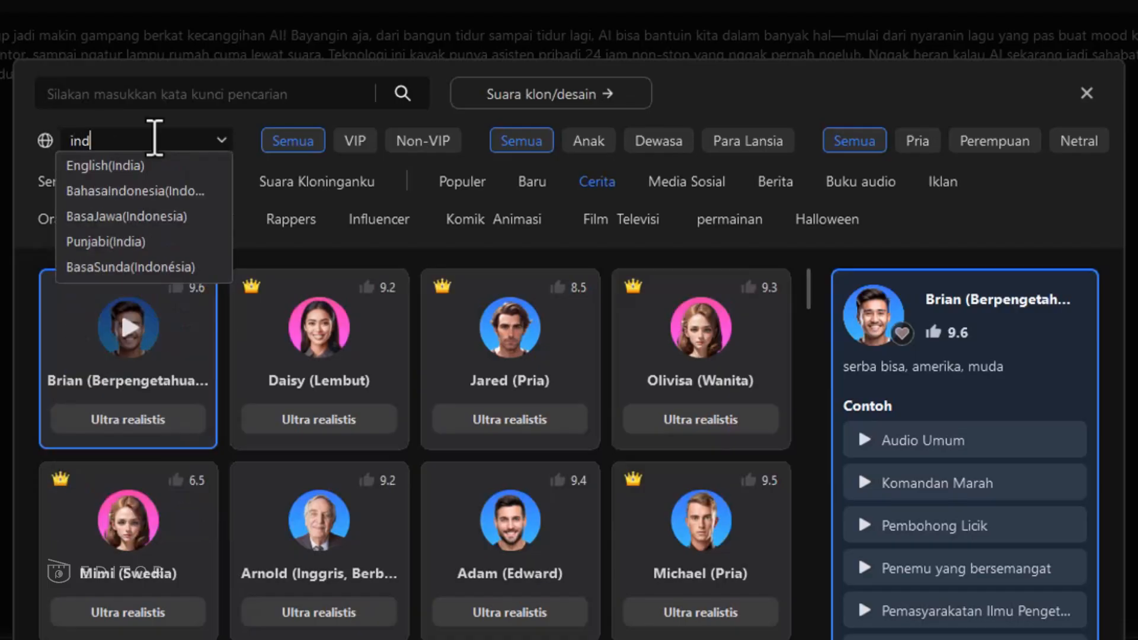
pyautogui.write('o')
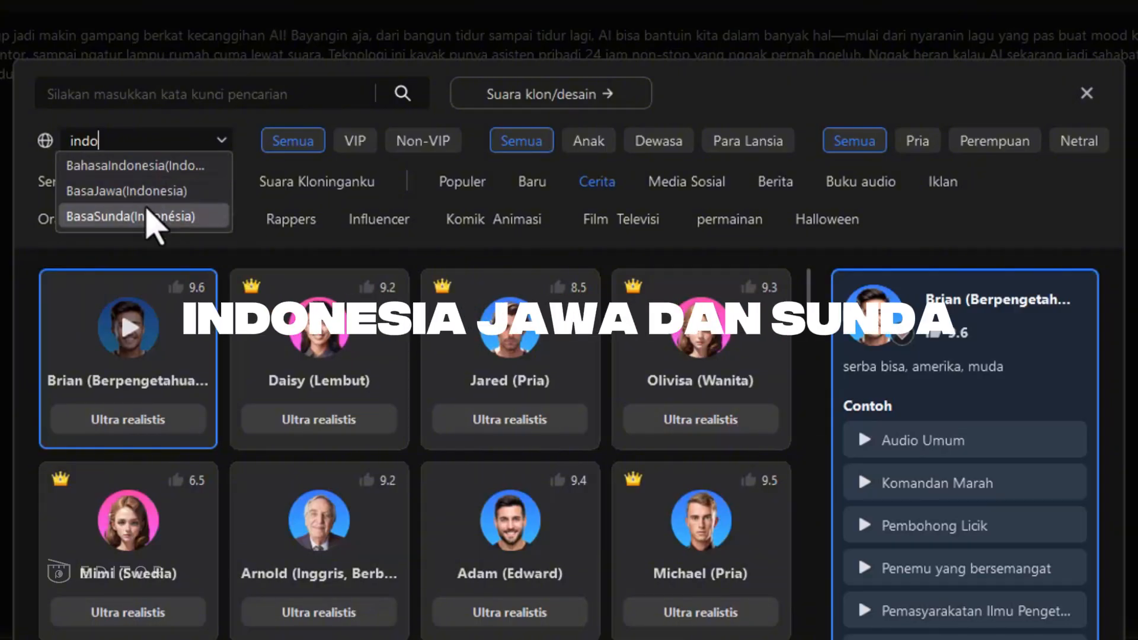
pyautogui.click(126, 164)
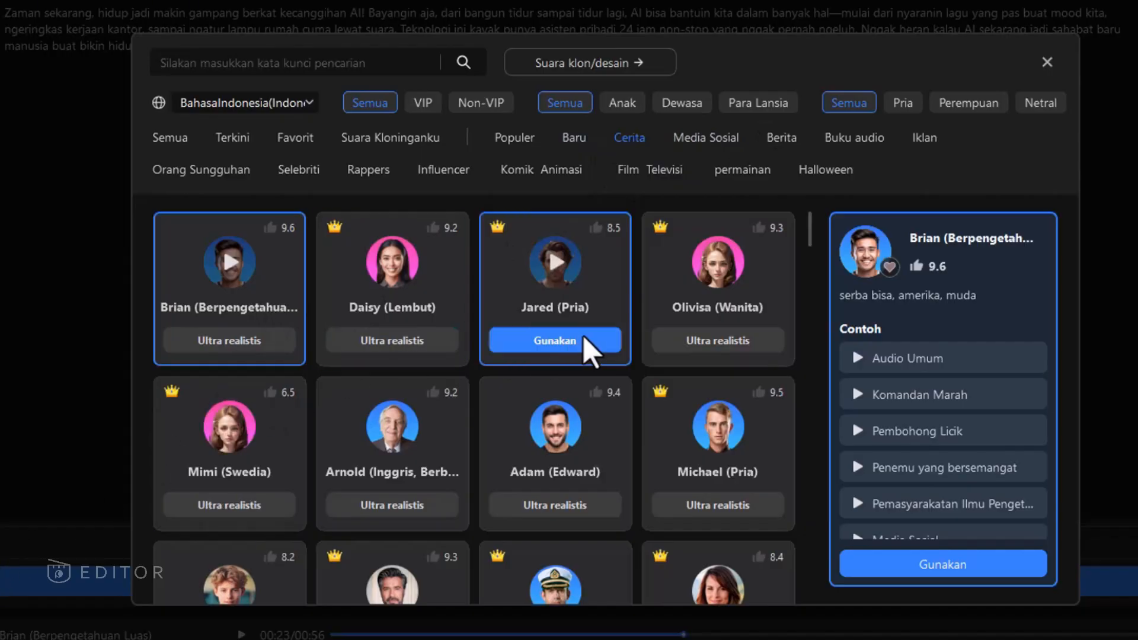
# Step: Audition samples of the Arnold (Inggris, Berbudaya) voice, including Komandan Marah and Iklan penyedot debu, and generate the speech with that voice
pyautogui.scroll(-1, 587, 356)
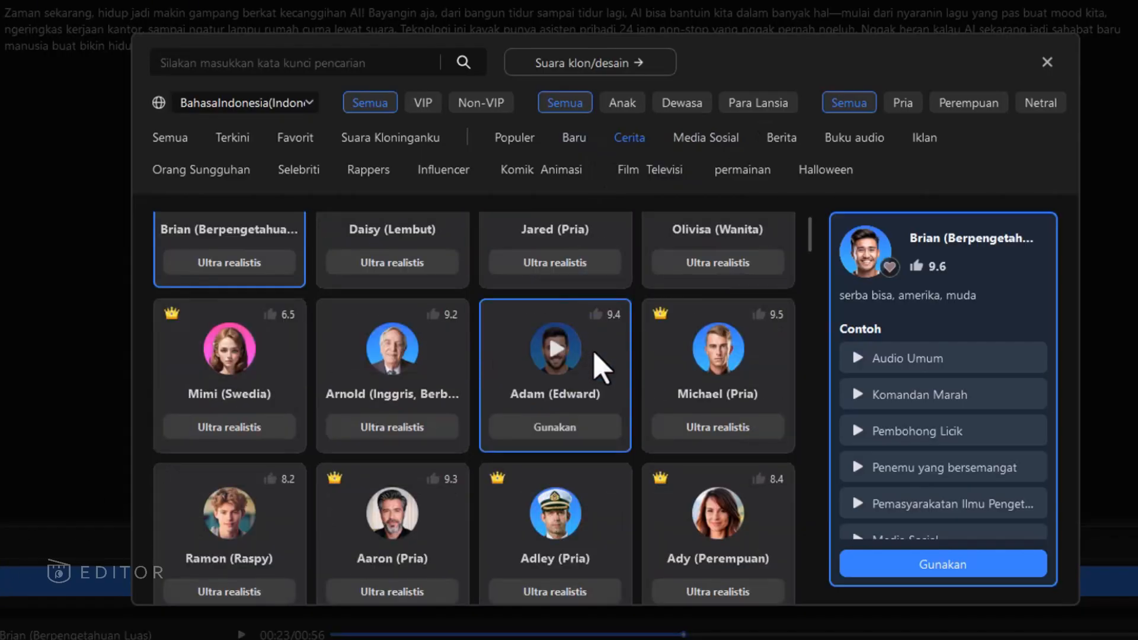
pyautogui.click(395, 351)
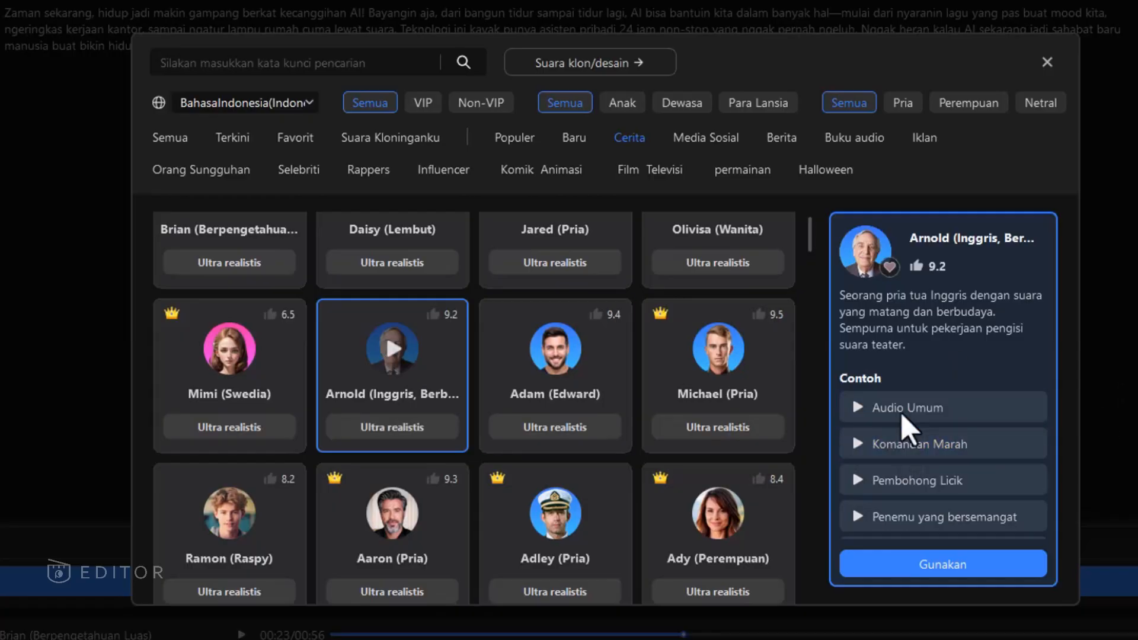
pyautogui.click(923, 438)
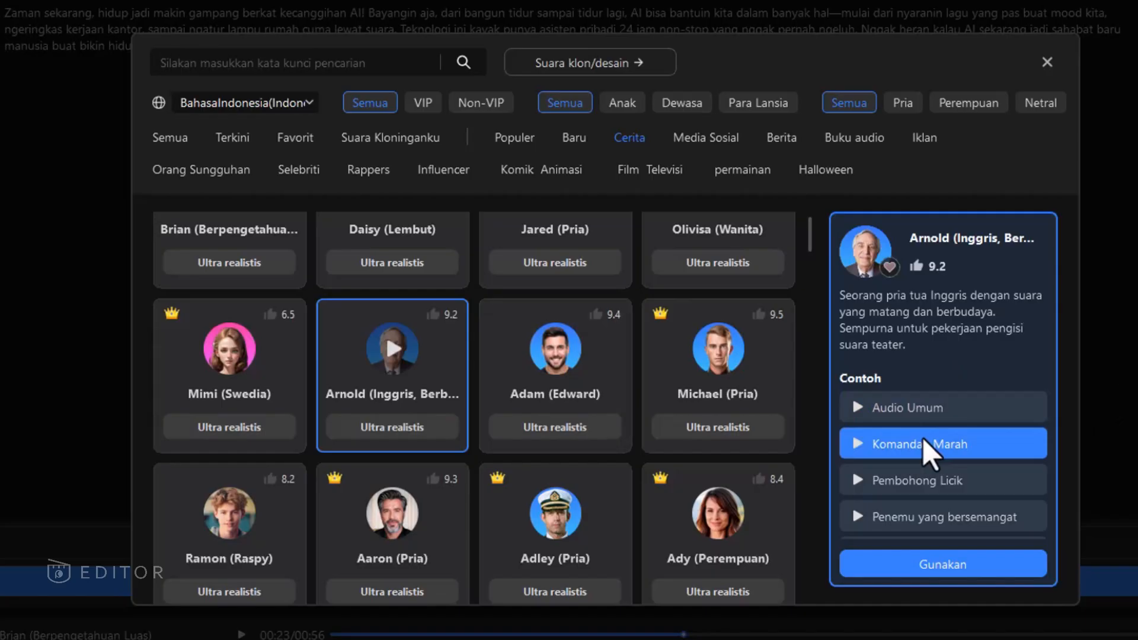
pyautogui.scroll(-3, 954, 477)
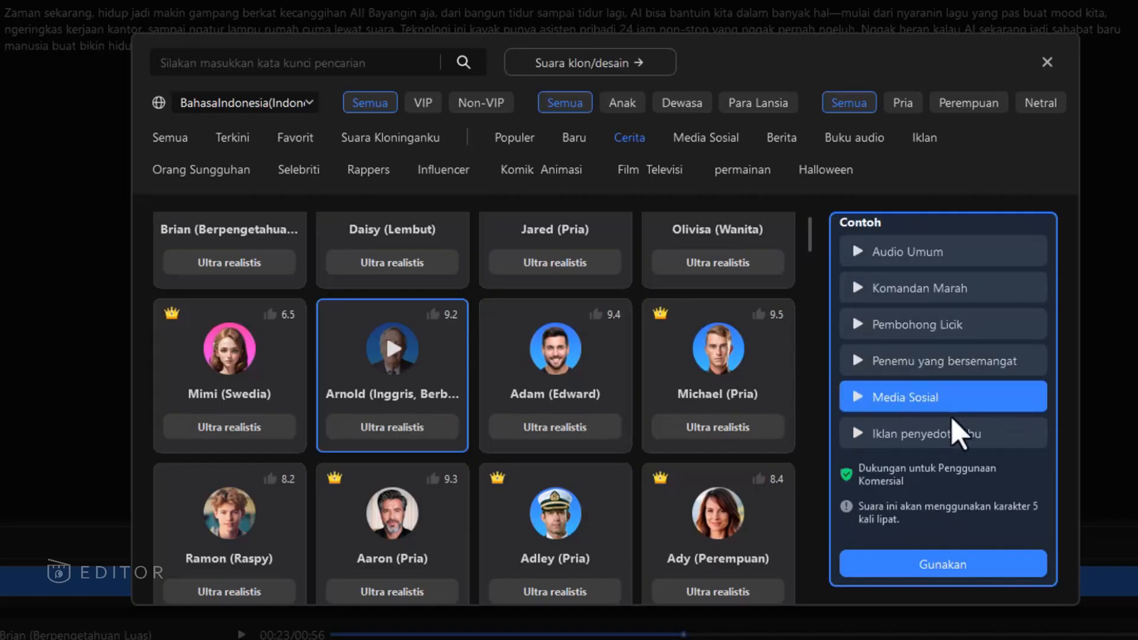
pyautogui.click(984, 443)
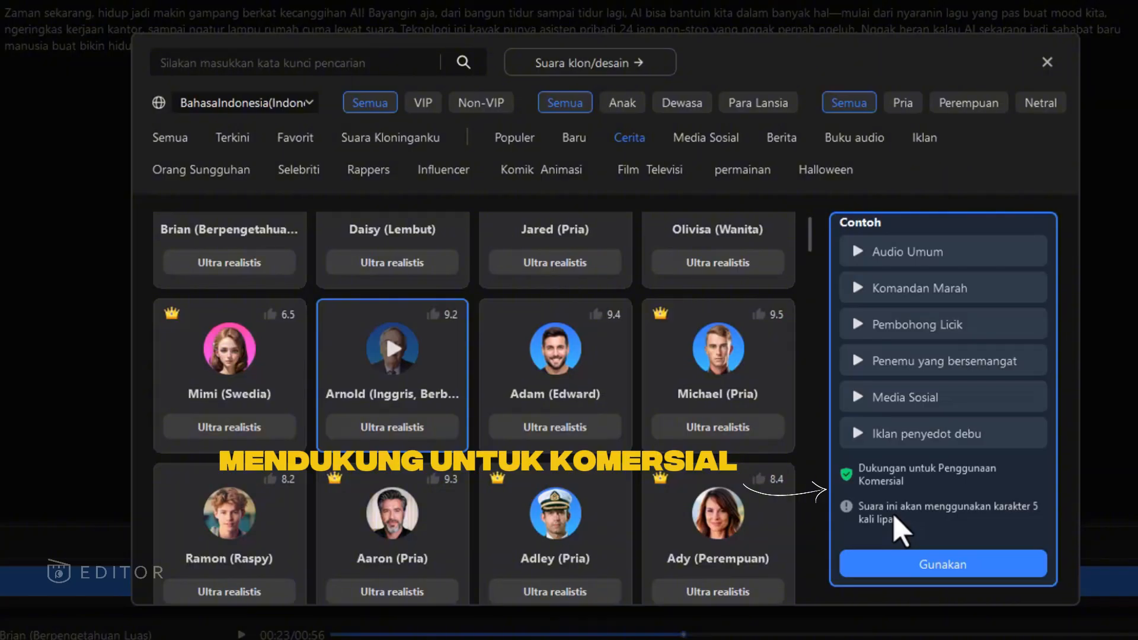
pyautogui.click(959, 560)
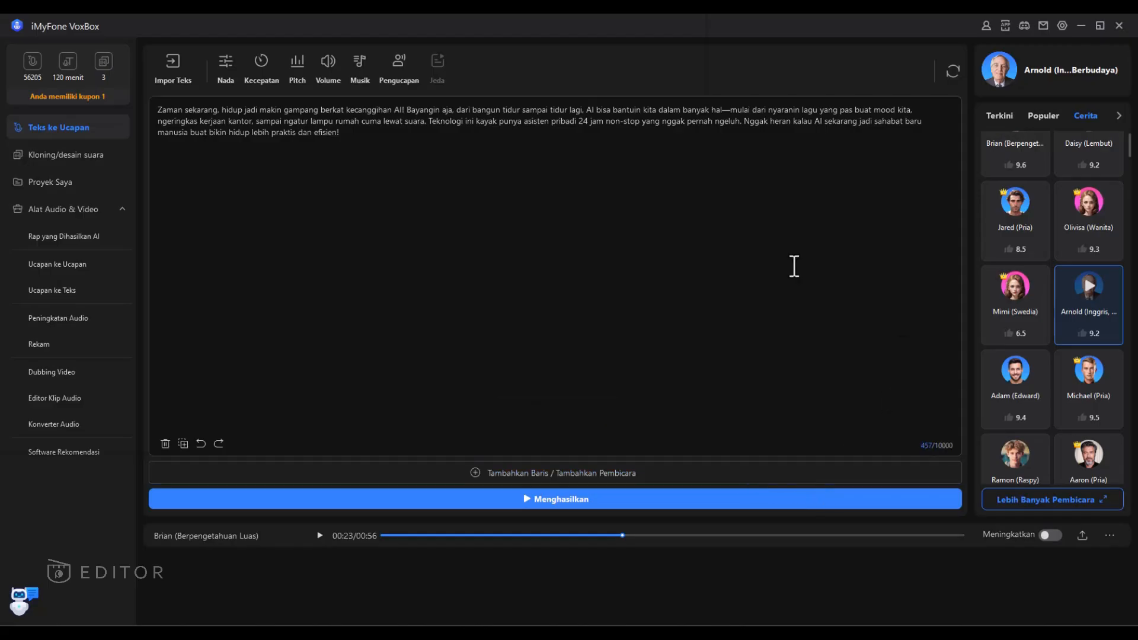
pyautogui.click(610, 505)
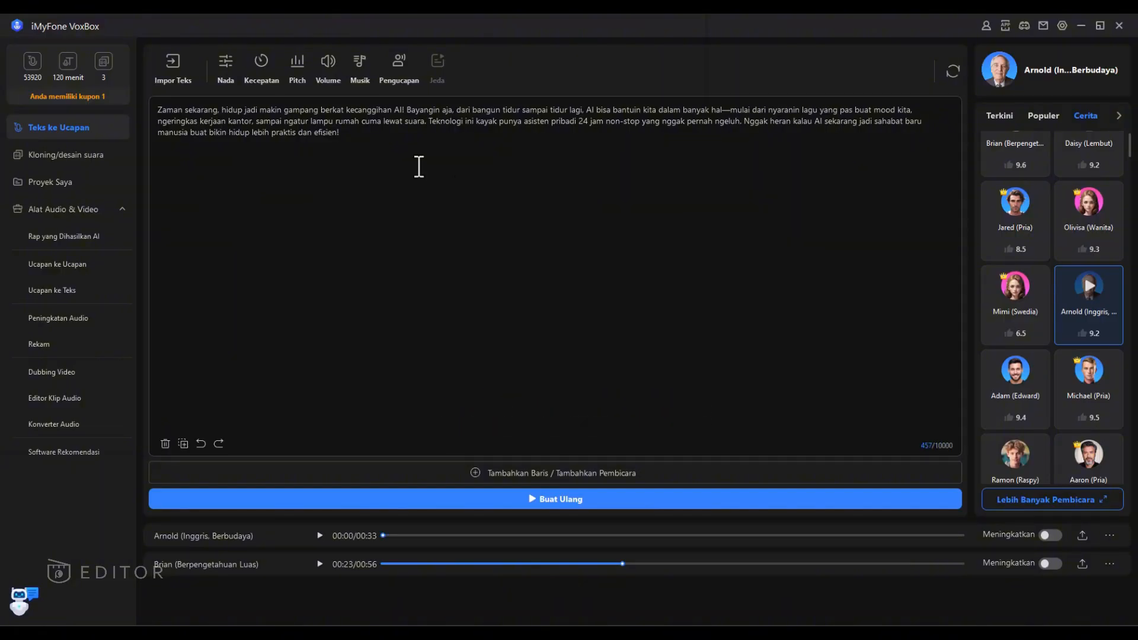
# Step: Examine the tone, speed, pitch, volume, background music and pronunciation options available for the speech
pyautogui.click(225, 61)
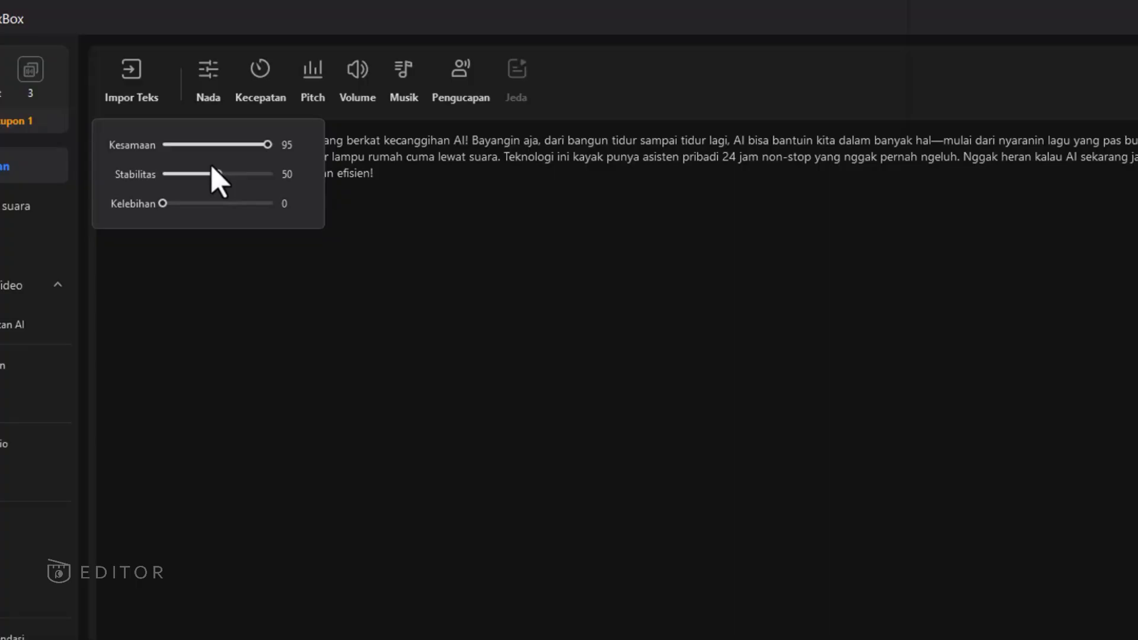
pyautogui.click(261, 71)
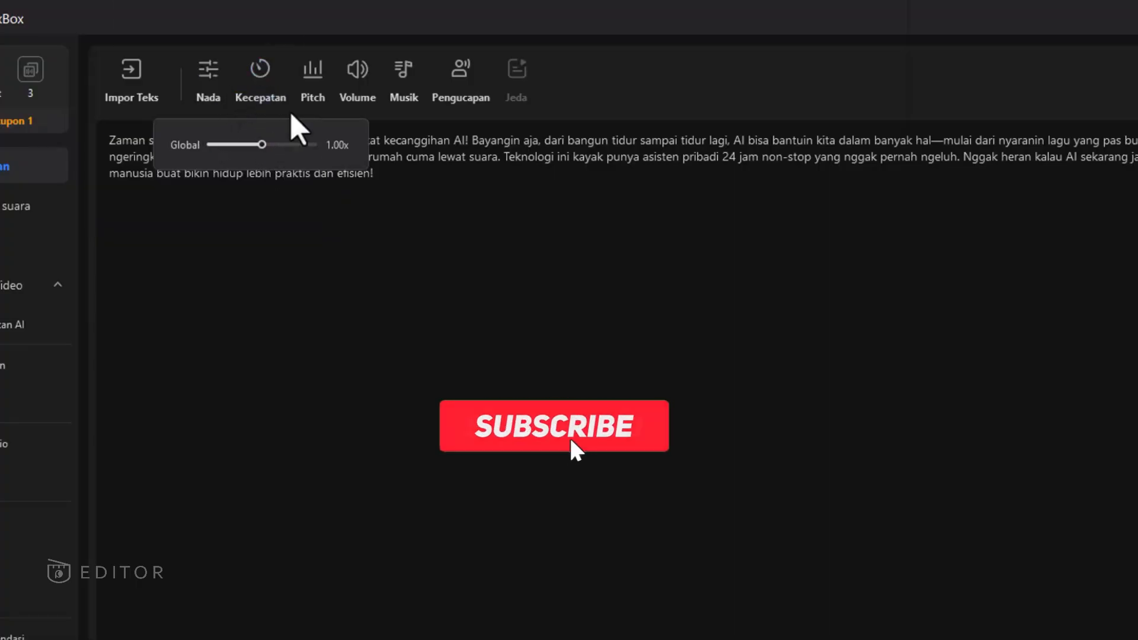
pyautogui.click(312, 83)
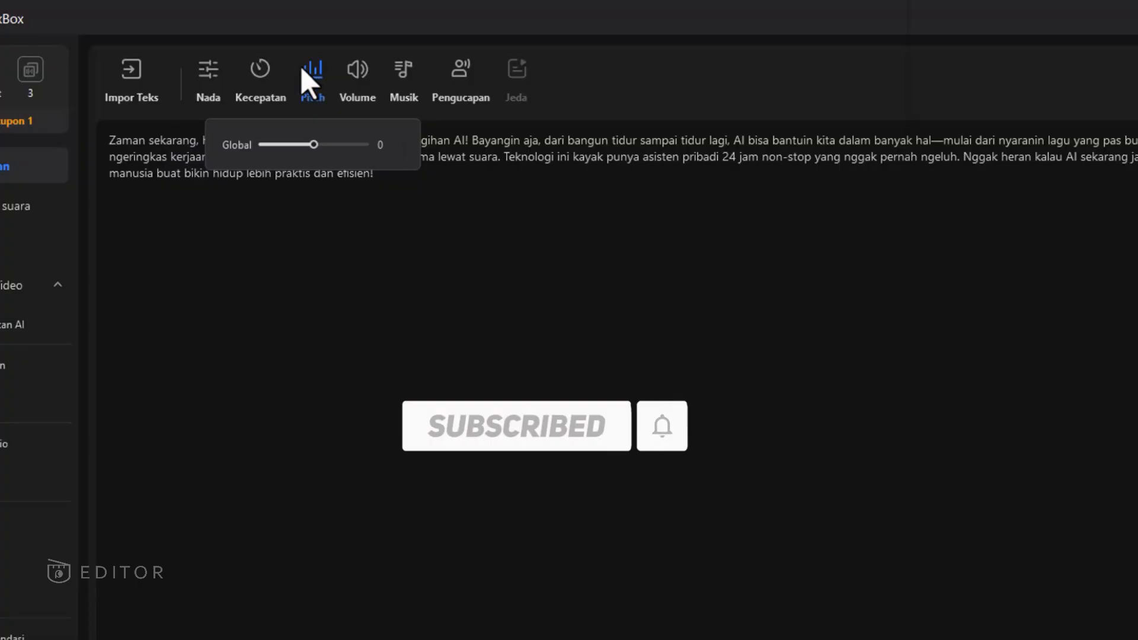
pyautogui.click(351, 74)
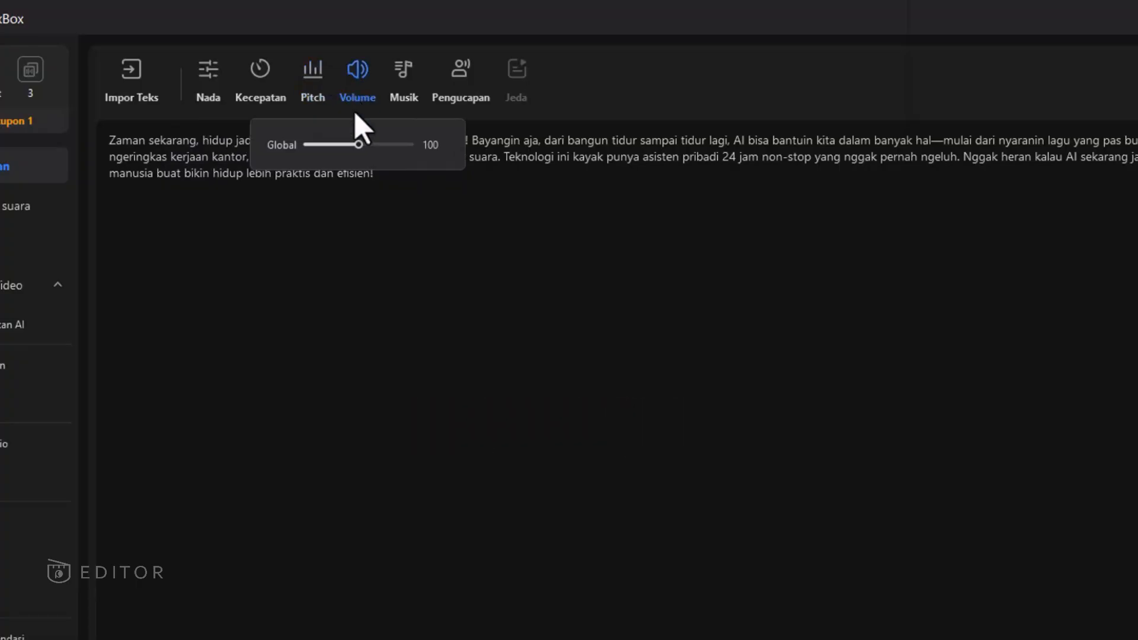
pyautogui.click(405, 80)
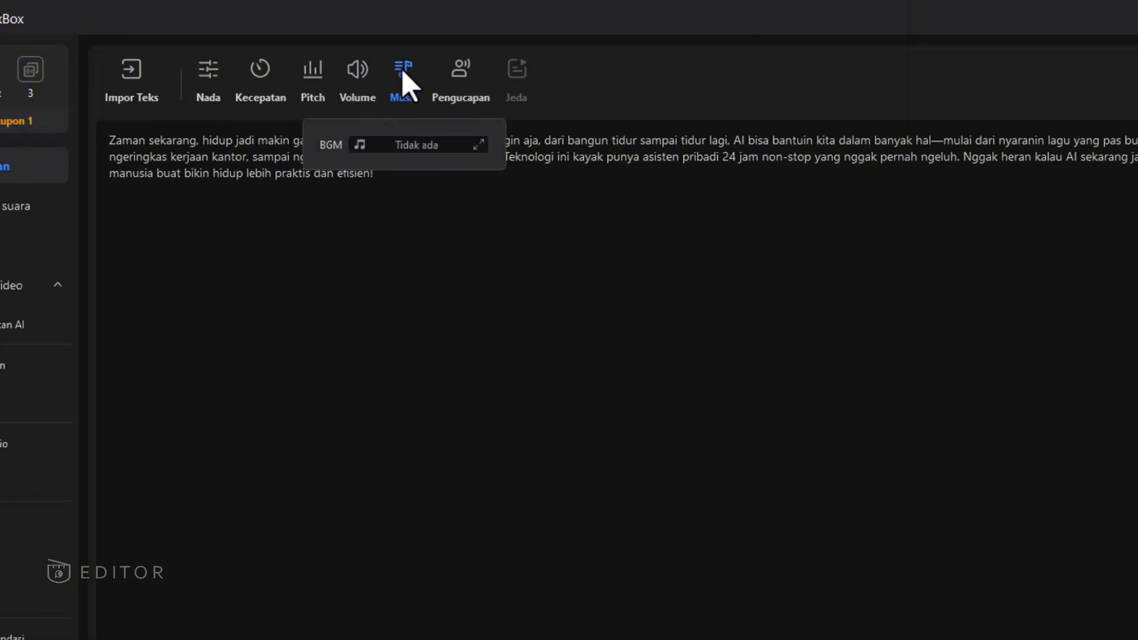
pyautogui.click(412, 149)
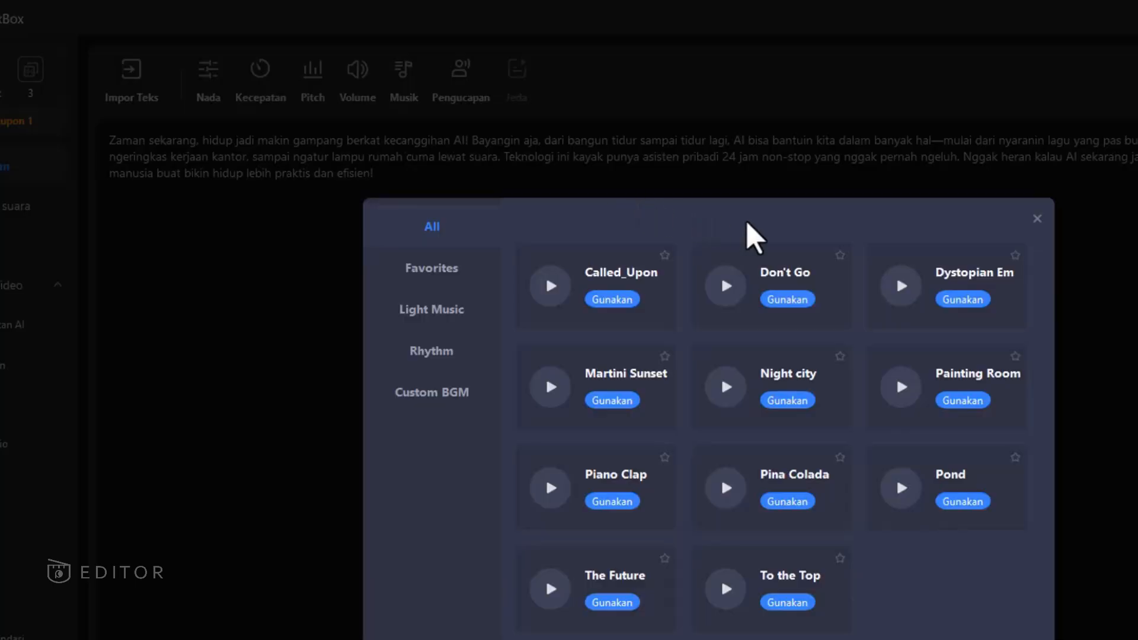
pyautogui.click(1037, 219)
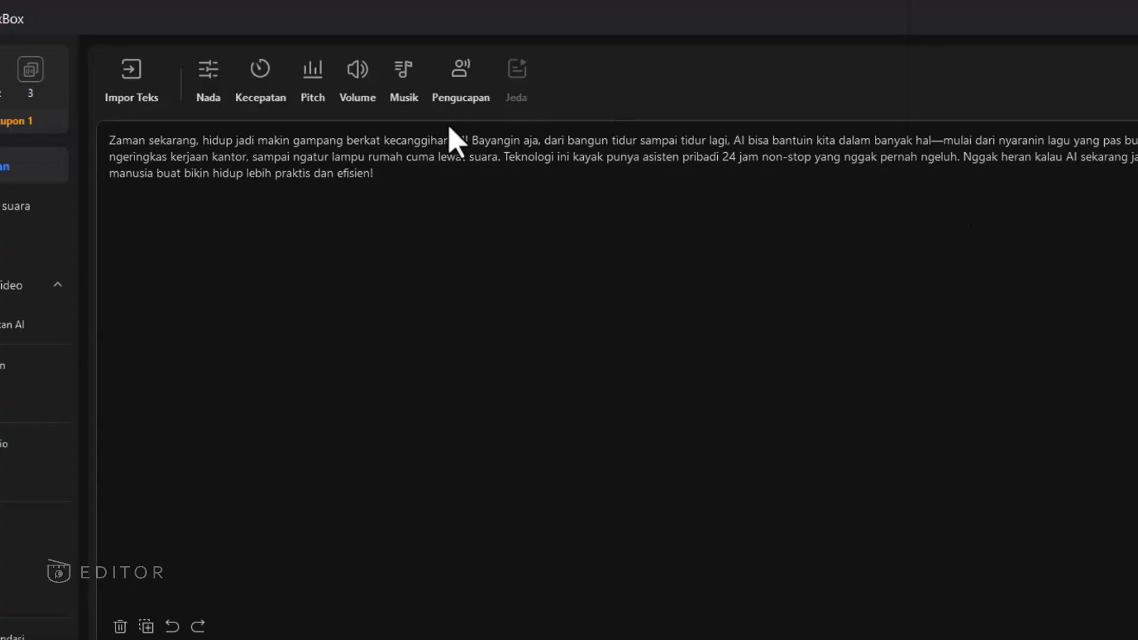
pyautogui.click(472, 75)
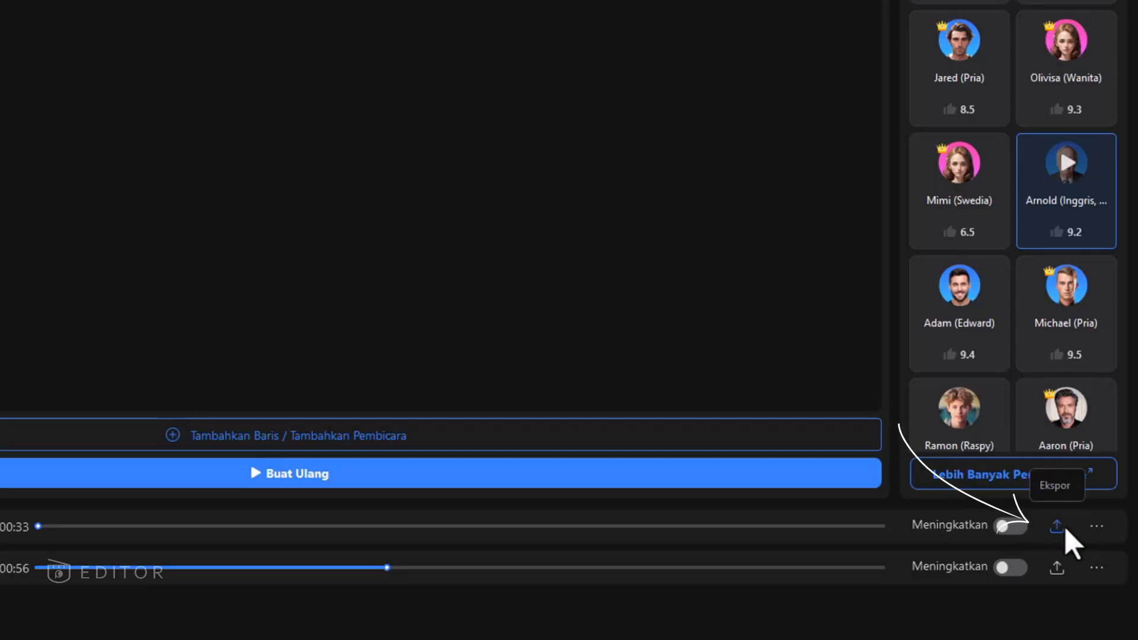
# Step: Export the Arnold (Inggris, Berbudaya) audio as a WAV file named "file try" and raise its playback volume in Media Player
pyautogui.click(1063, 530)
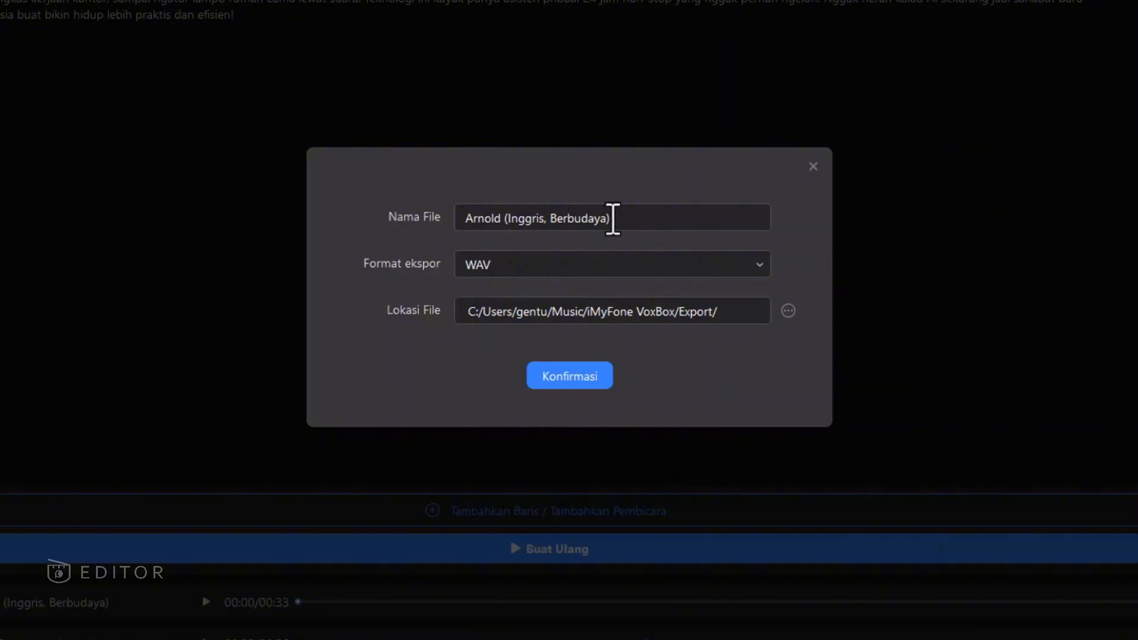
pyautogui.moveTo(630, 217); pyautogui.dragTo(432, 216)
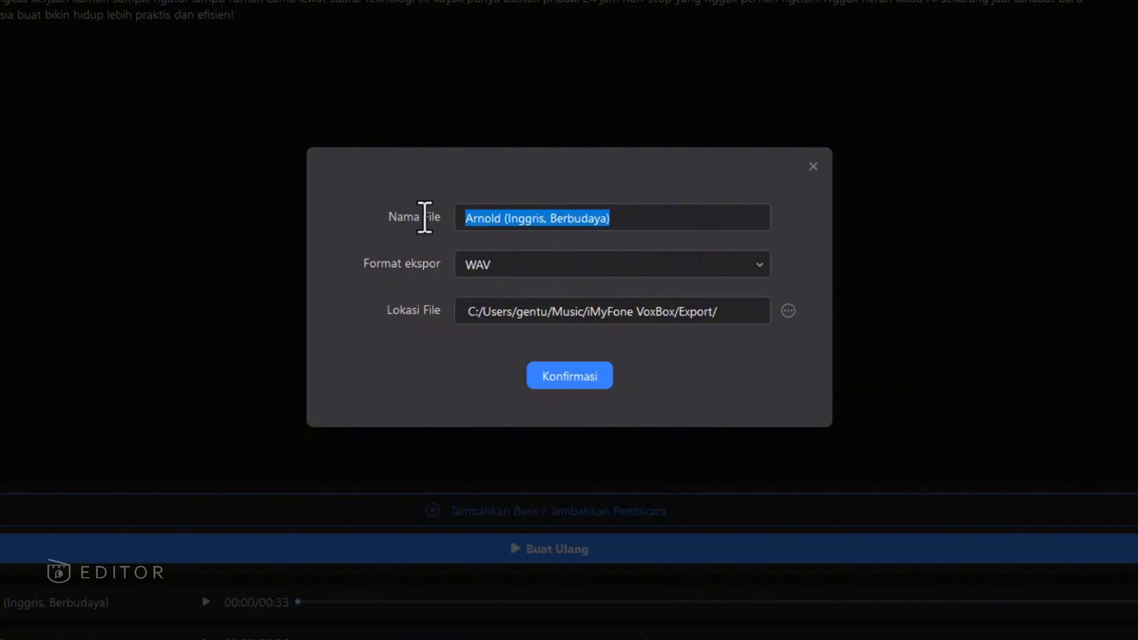
pyautogui.write('gle')
pyautogui.press('BackSpace')
pyautogui.press('BackSpace')
pyautogui.press('BackSpace')
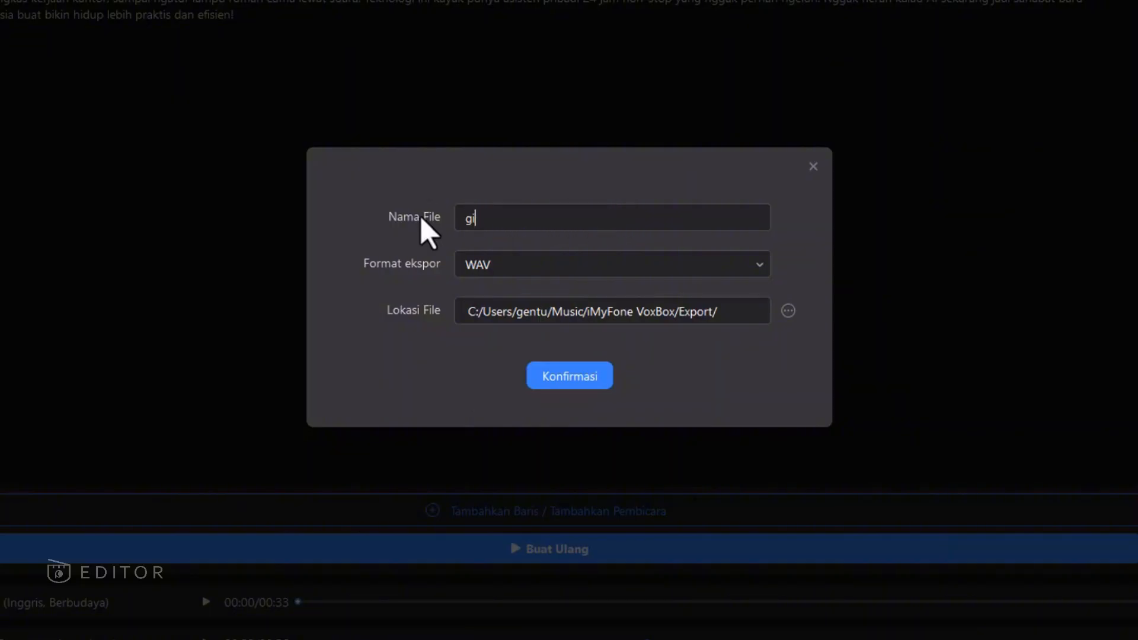
pyautogui.write('file try')
pyautogui.click(638, 264)
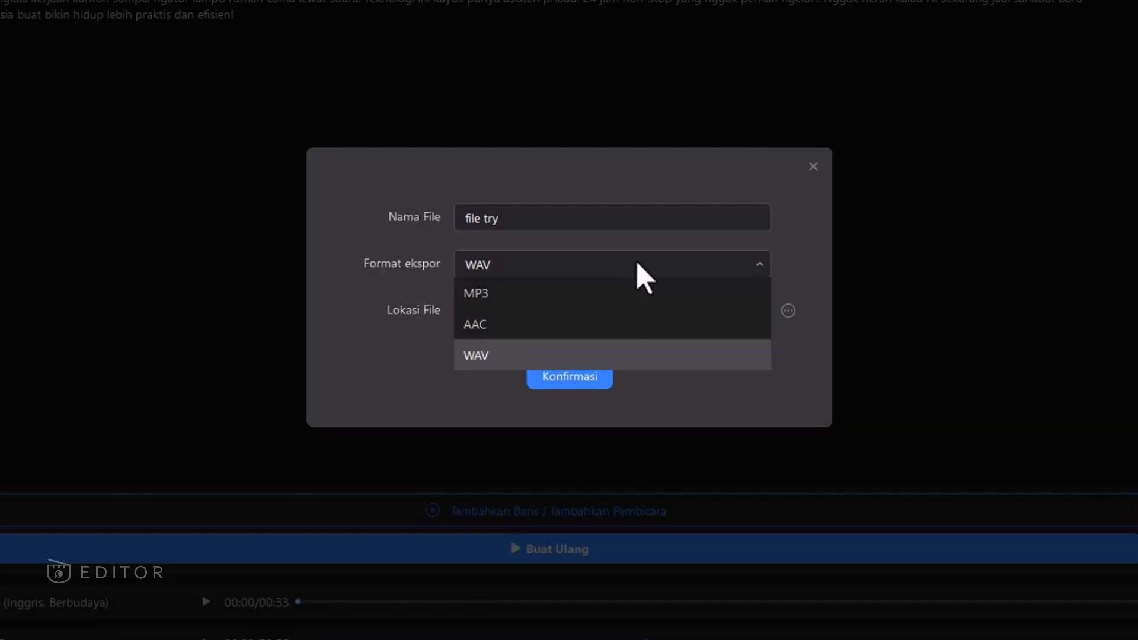
pyautogui.click(515, 356)
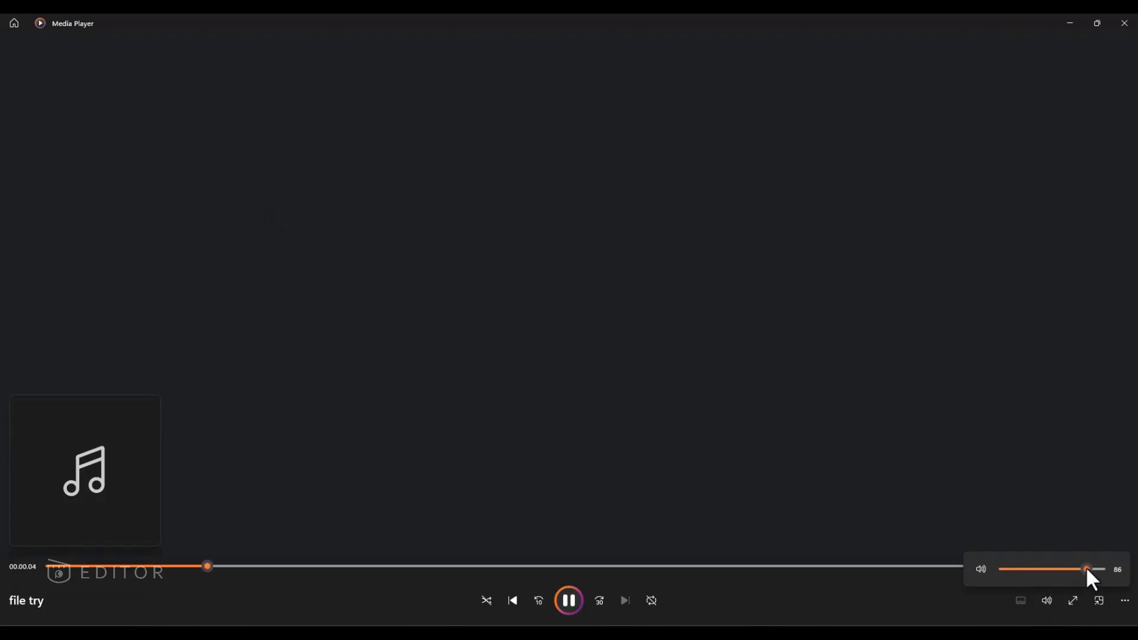
pyautogui.moveTo(1096, 569); pyautogui.dragTo(1104, 570)
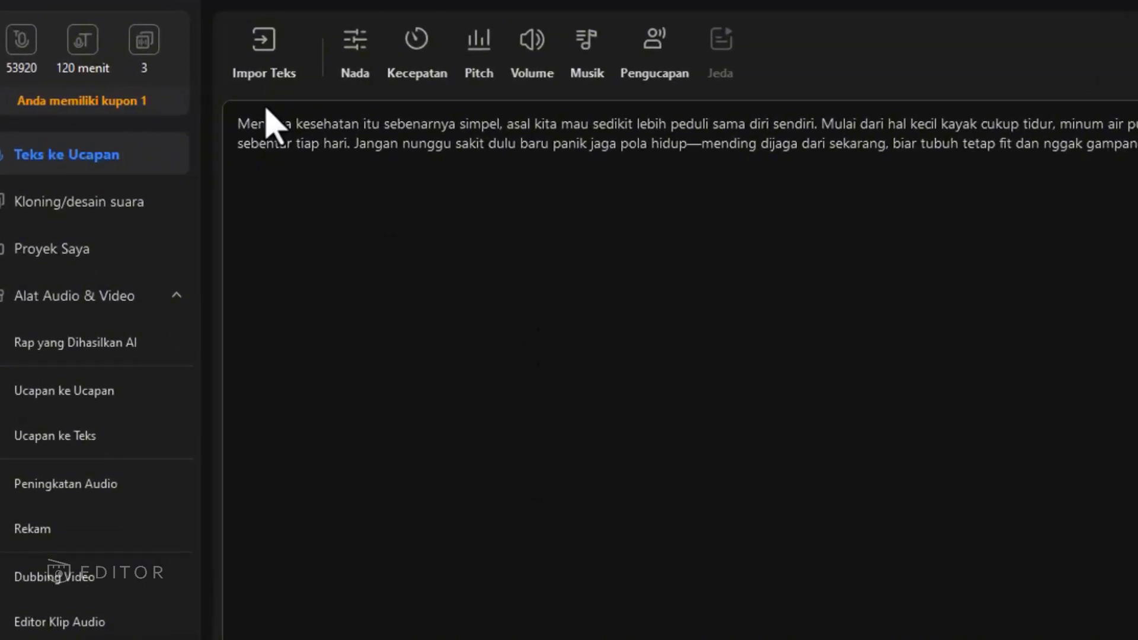
# Step: Import the document "Menjaga kesehatan itu sebenarnya simpel" as unsplit text (Jangan Berpisah) and generate its speech
pyautogui.click(176, 71)
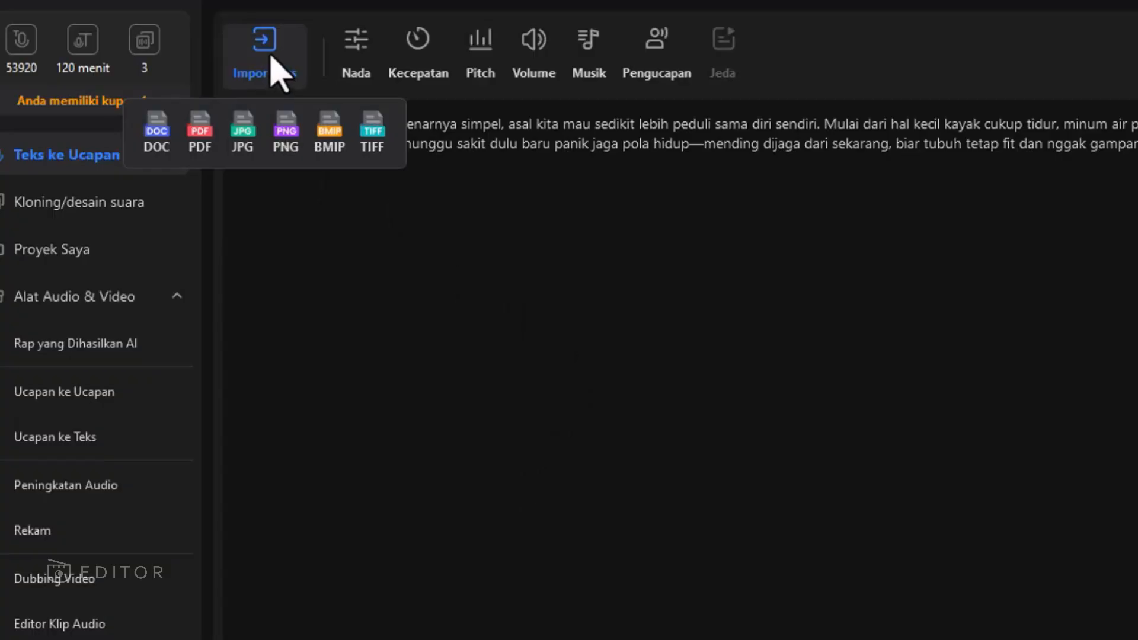
pyautogui.click(271, 57)
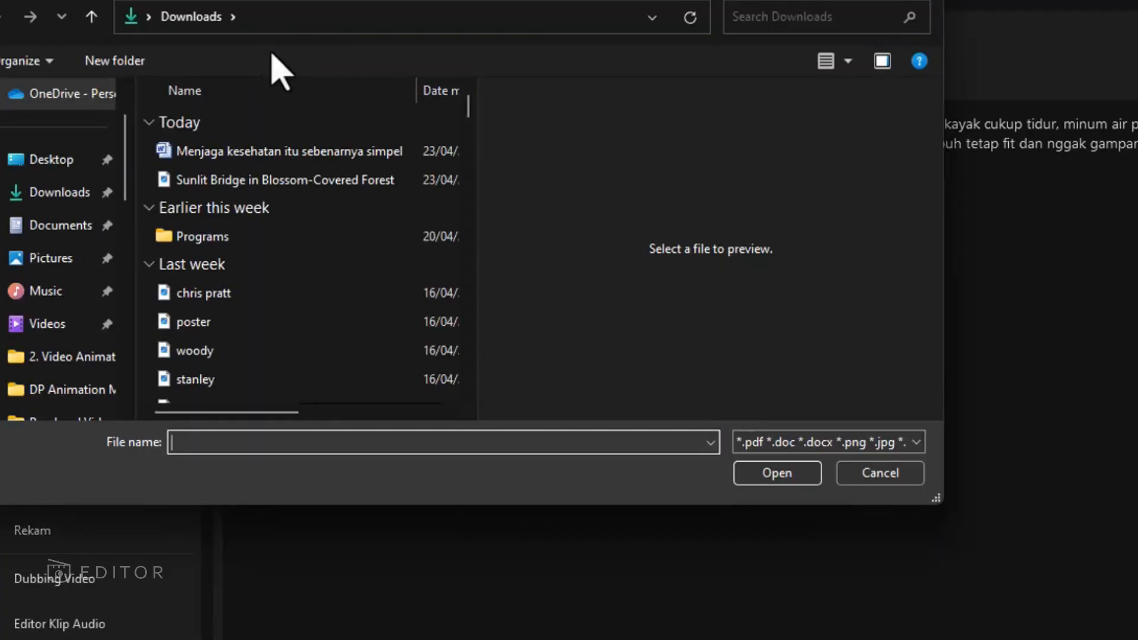
pyautogui.click(215, 149)
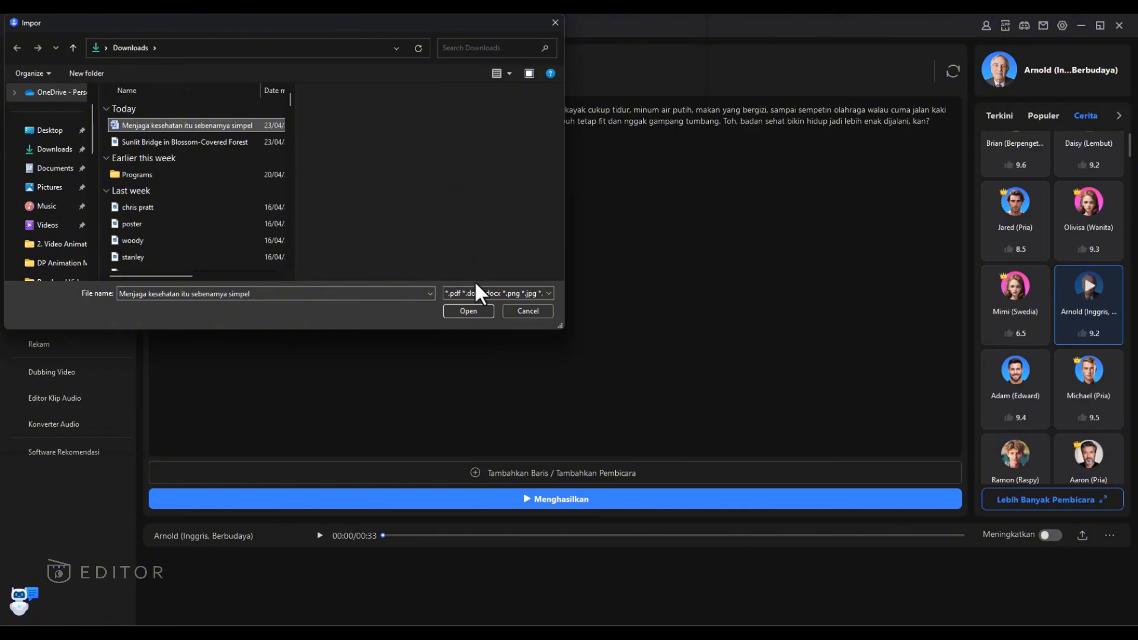
pyautogui.click(477, 310)
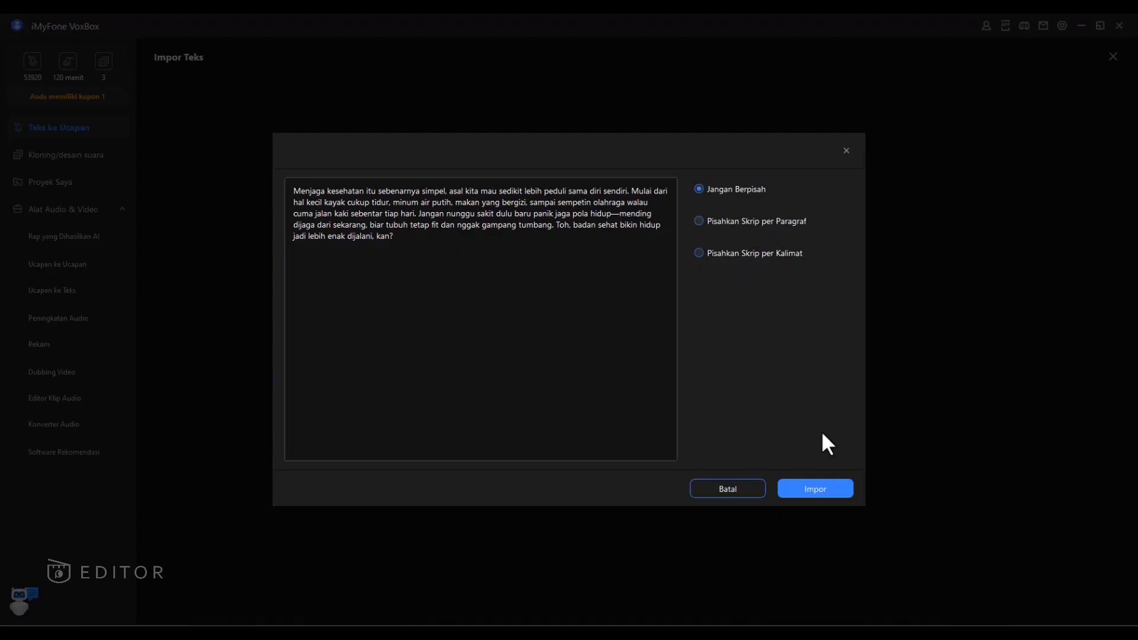
pyautogui.click(820, 488)
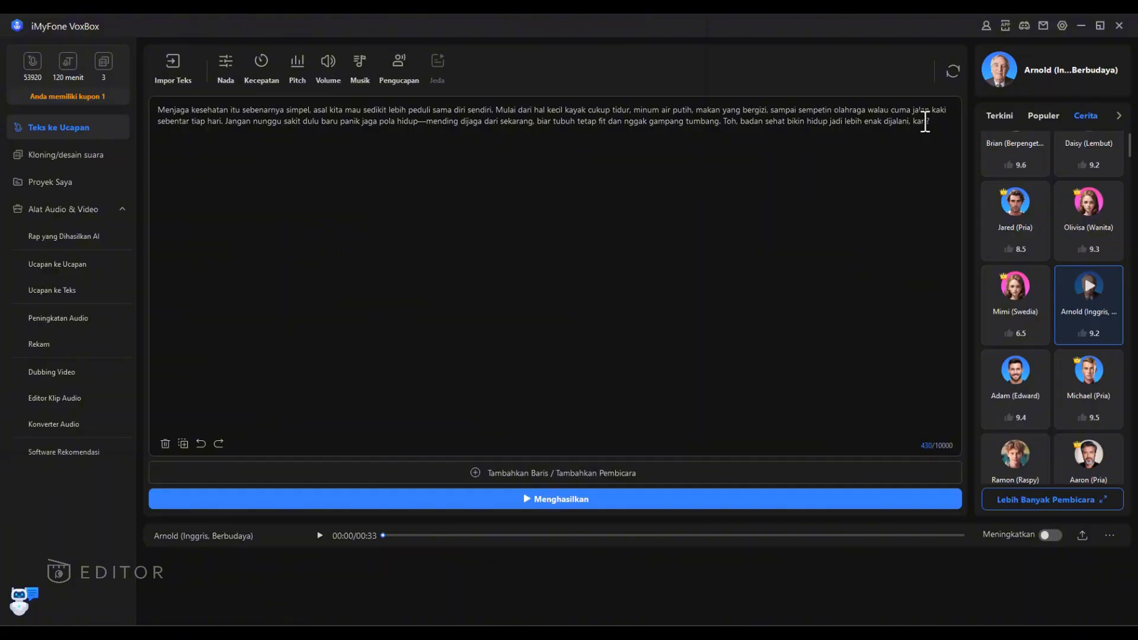
pyautogui.click(705, 502)
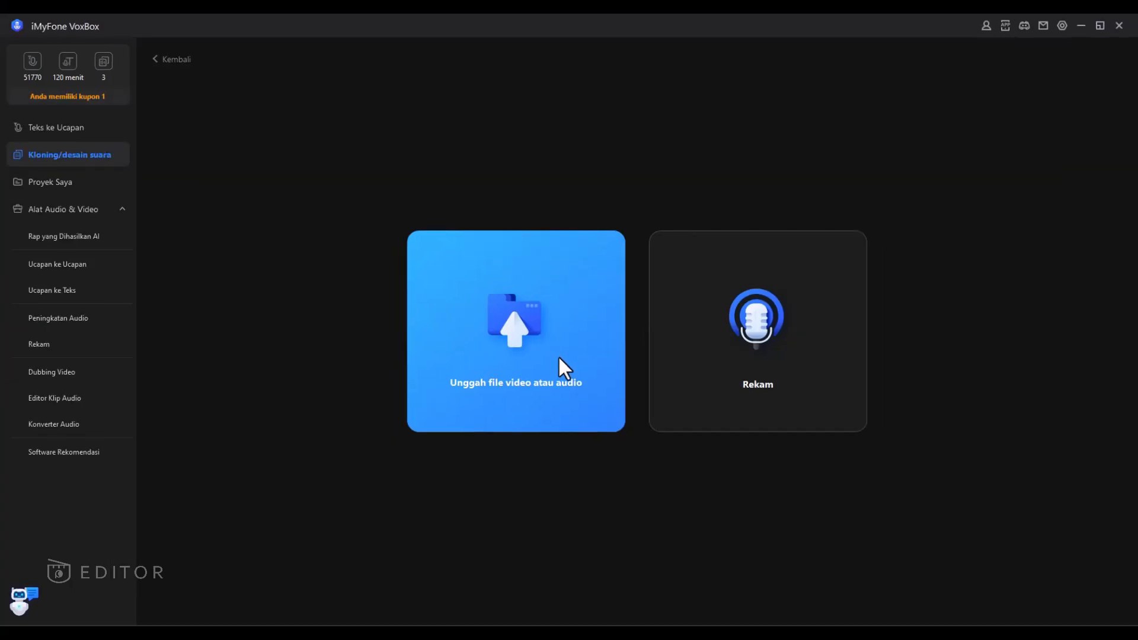
pyautogui.click(563, 368)
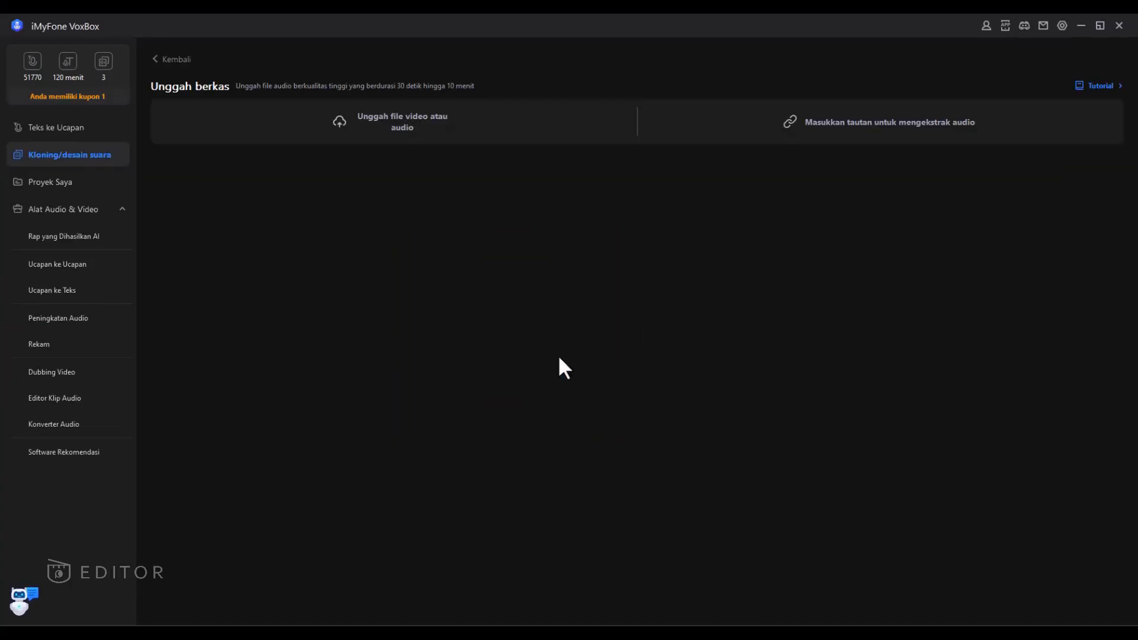
pyautogui.click(490, 138)
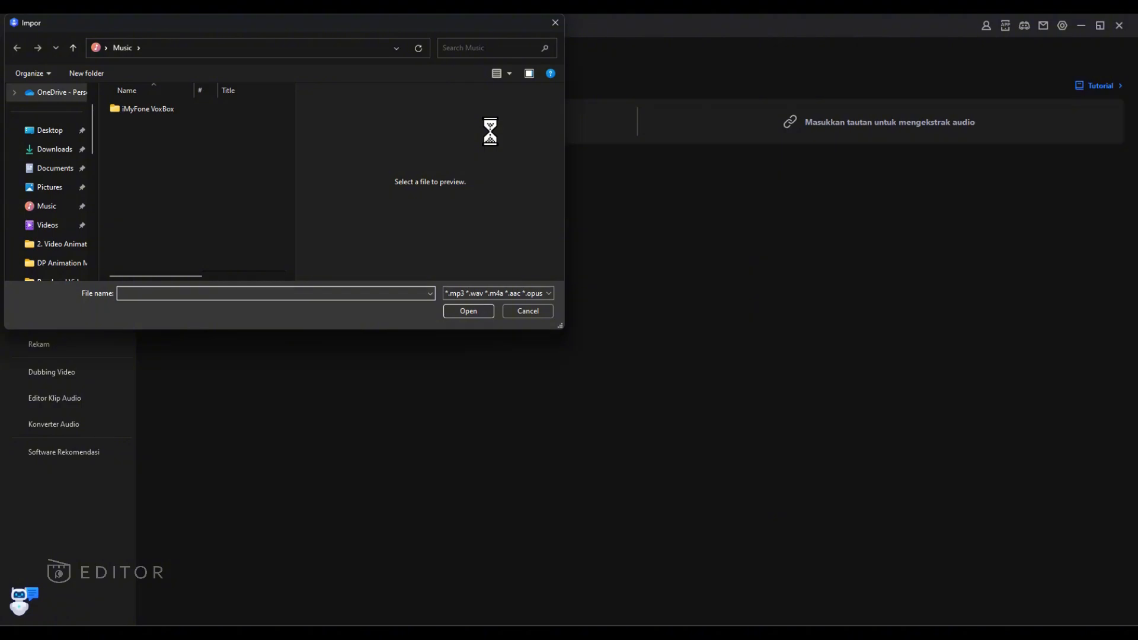
pyautogui.click(556, 24)
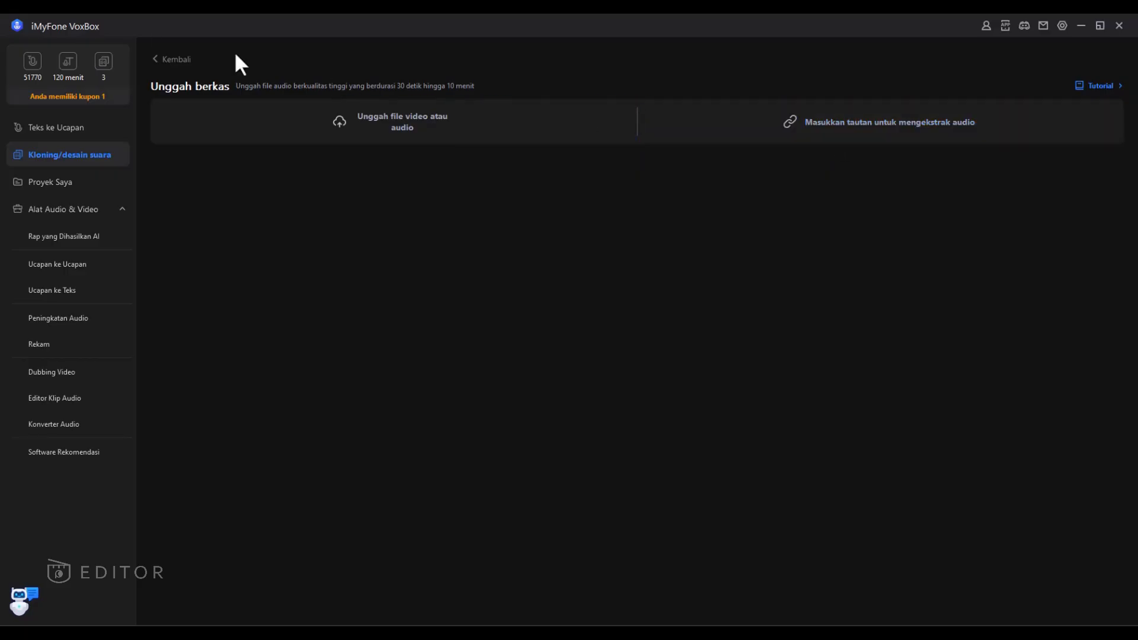
pyautogui.click(157, 58)
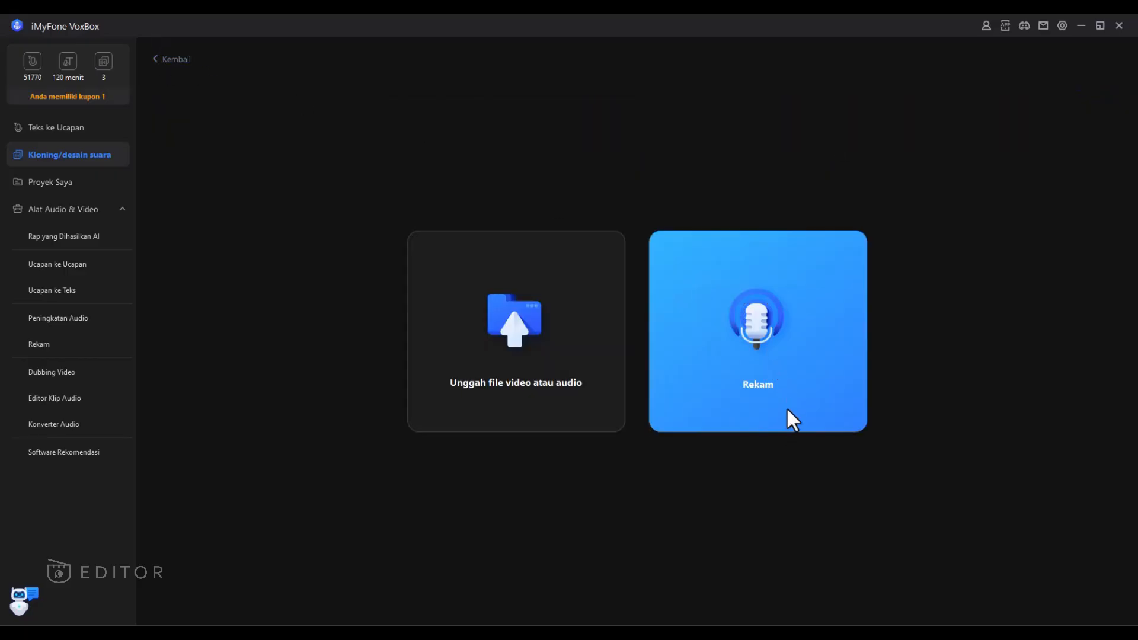
# Step: Record a voice sample of the displayed script for cloning, submit it and play back the processed sample
pyautogui.click(779, 360)
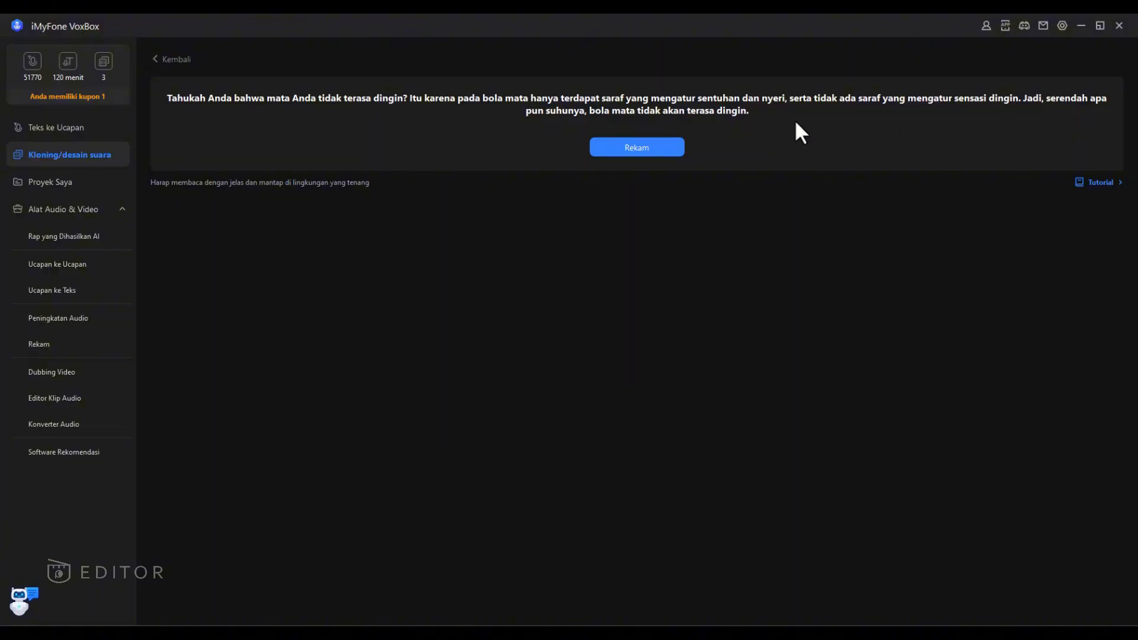
pyautogui.click(670, 155)
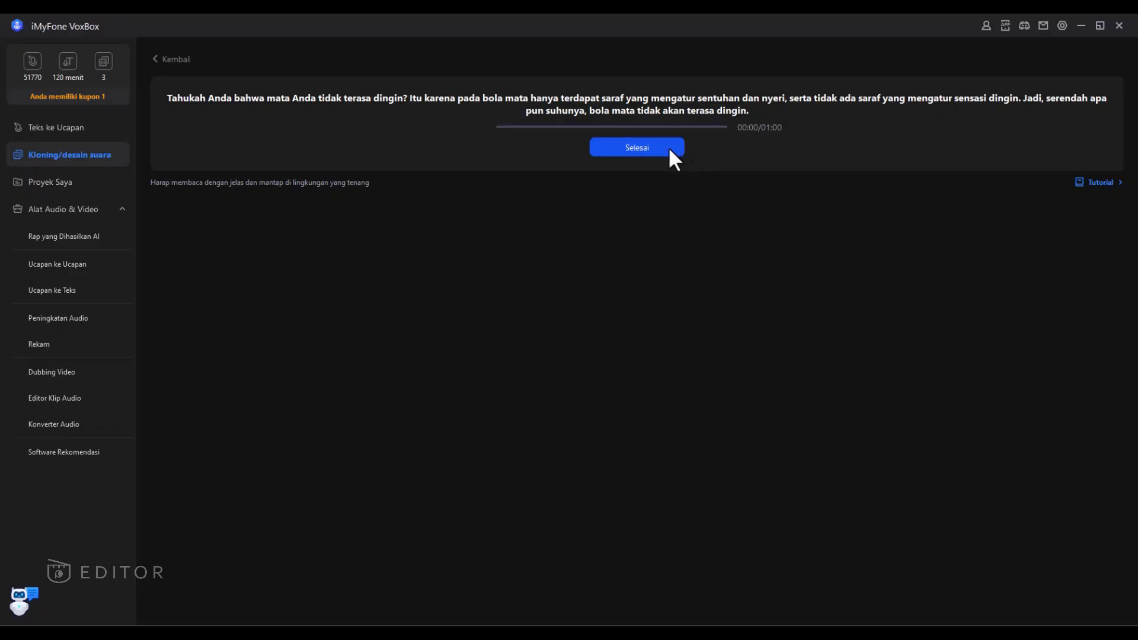
pyautogui.click(626, 140)
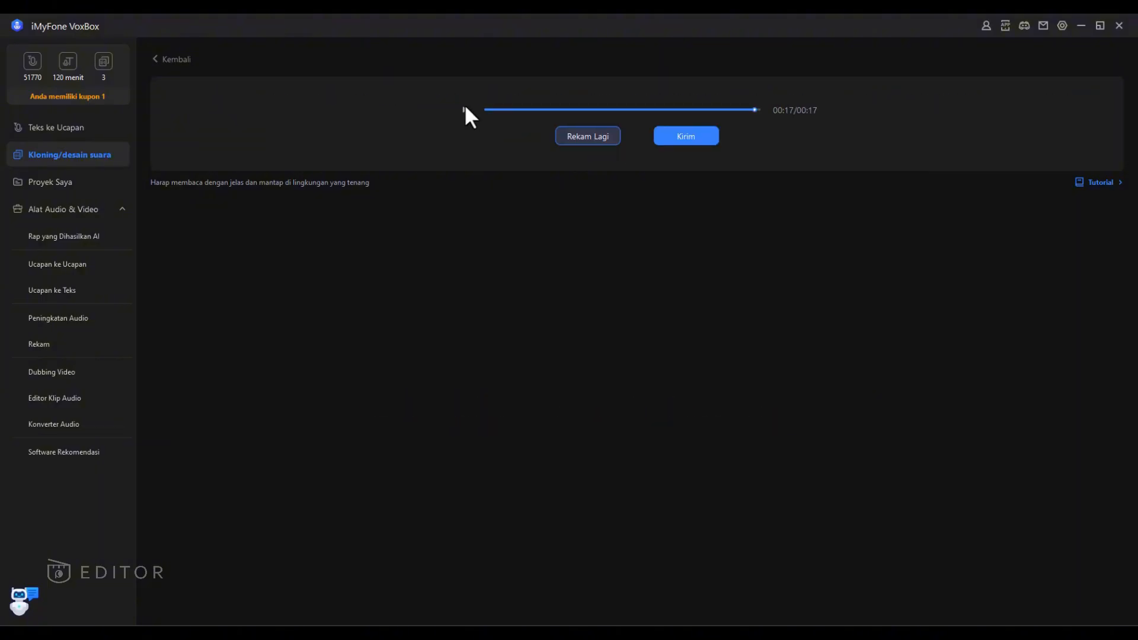
pyautogui.click(715, 141)
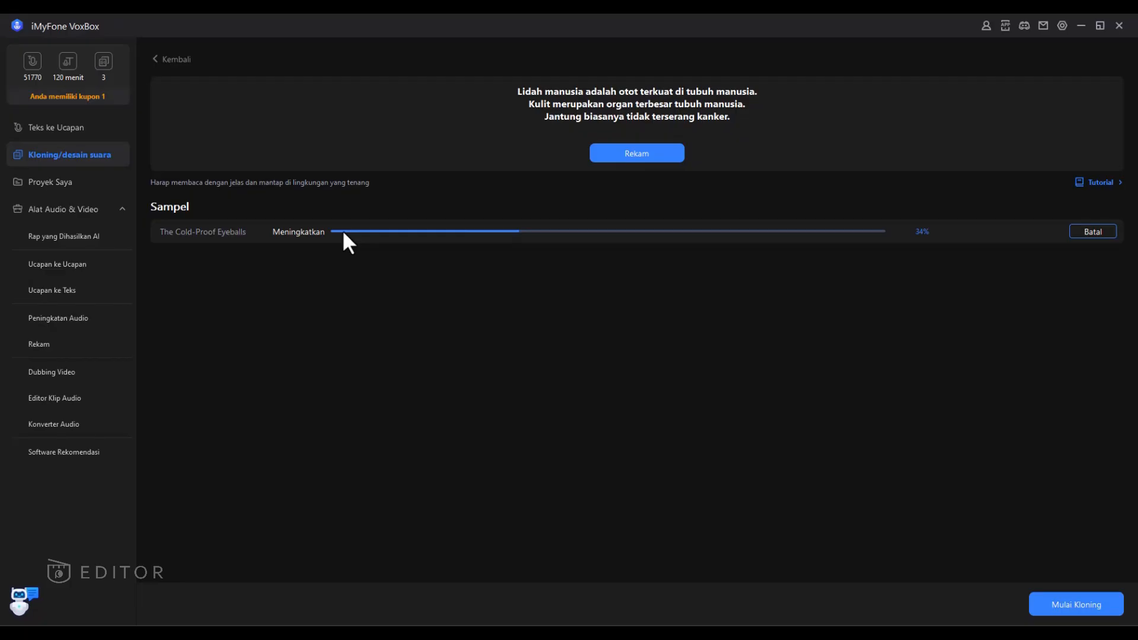
pyautogui.click(267, 231)
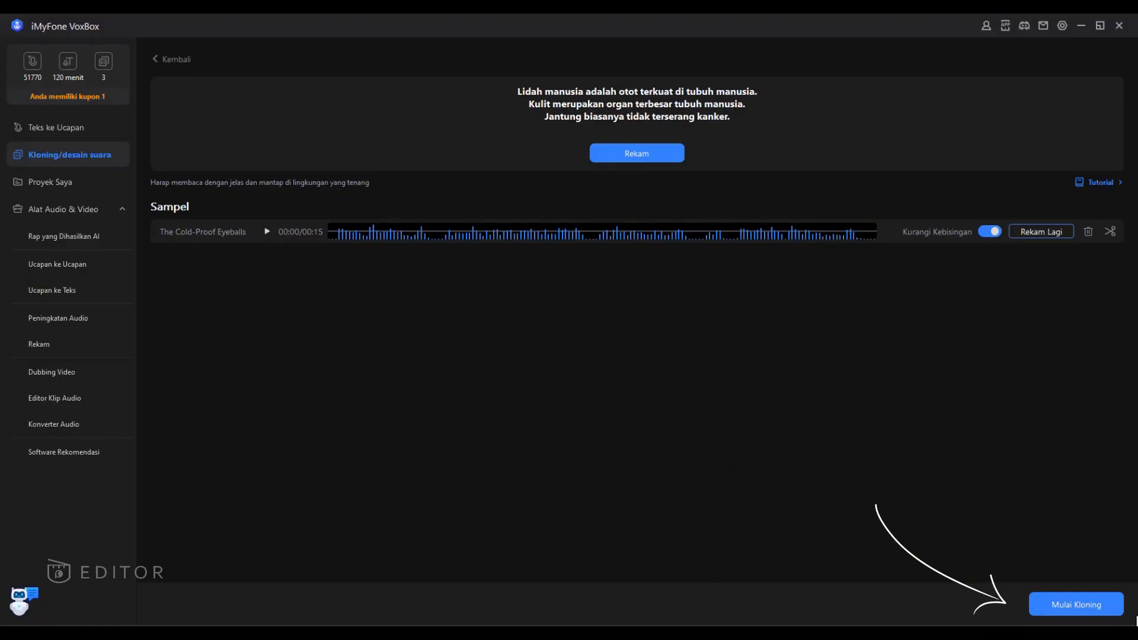
# Step: Start cloning the recorded voice, preview Suara Kloning 1, and produce the Suara Kloning 2 and Suara Kloning 3 versions
pyautogui.click(1080, 610)
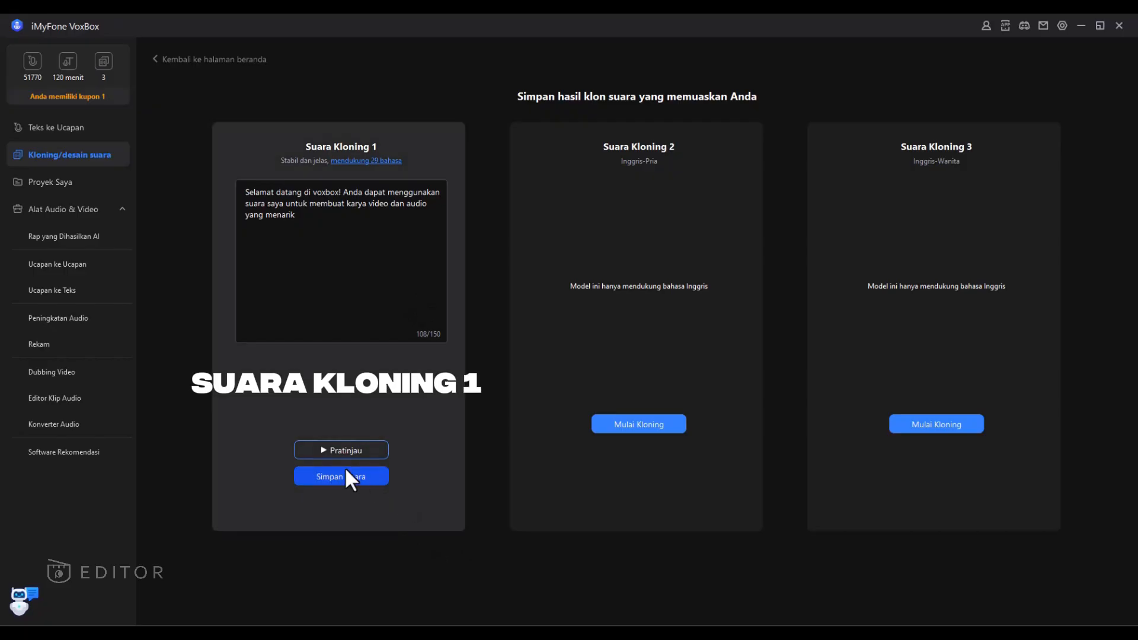
pyautogui.click(346, 449)
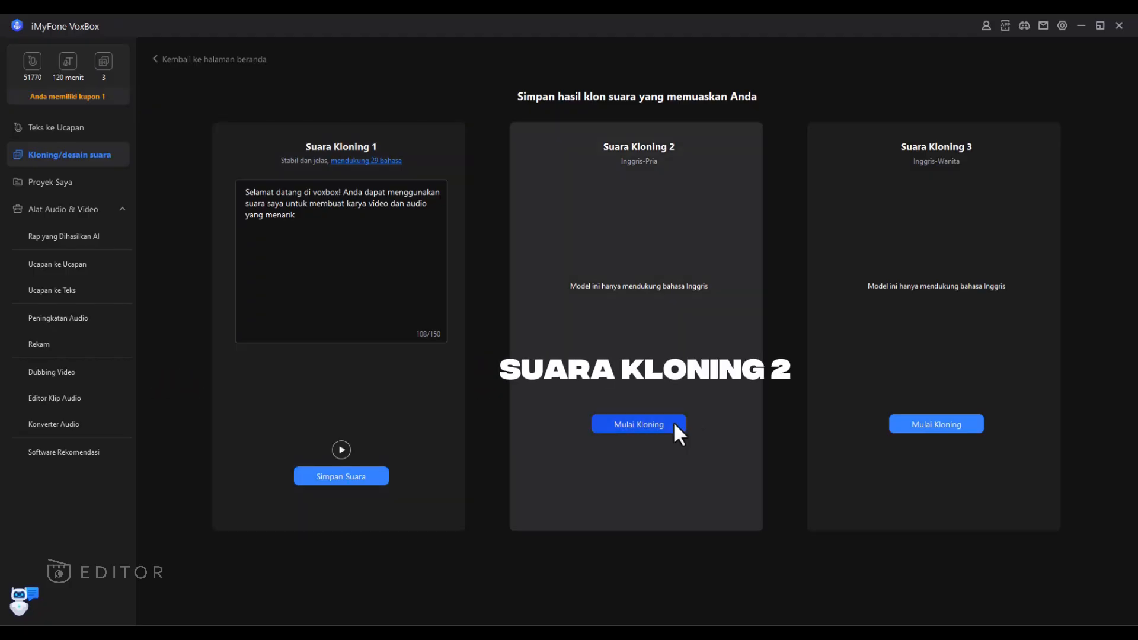
pyautogui.click(673, 419)
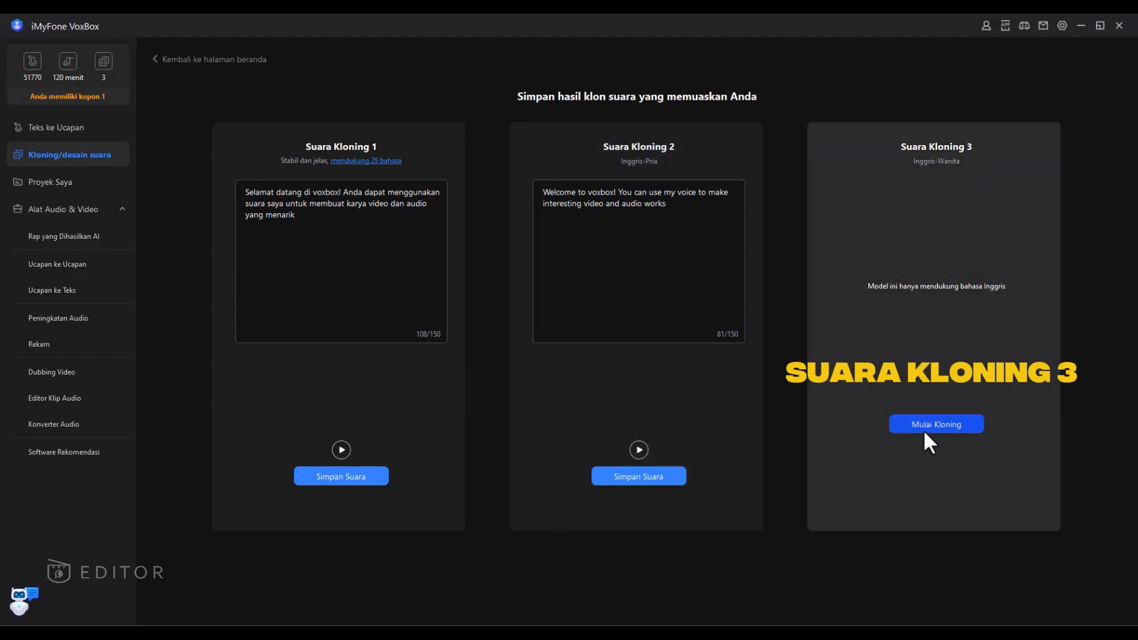
pyautogui.click(925, 434)
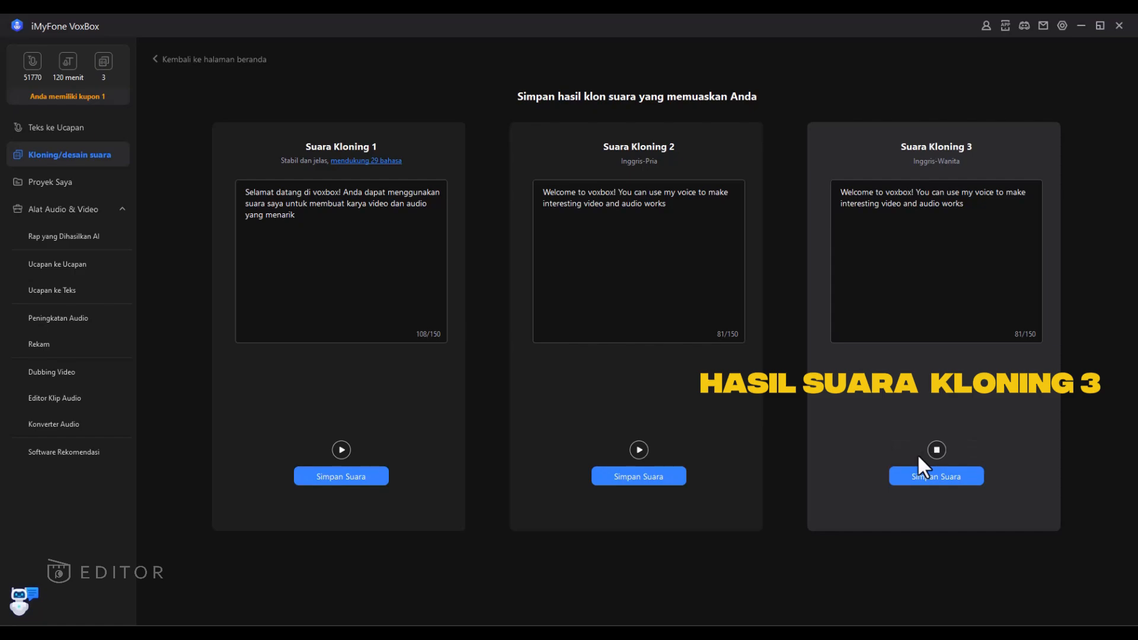
# Step: Save Suara Kloning 1 and generate the Indonesian health text as speech with this cloned voice
pyautogui.click(355, 481)
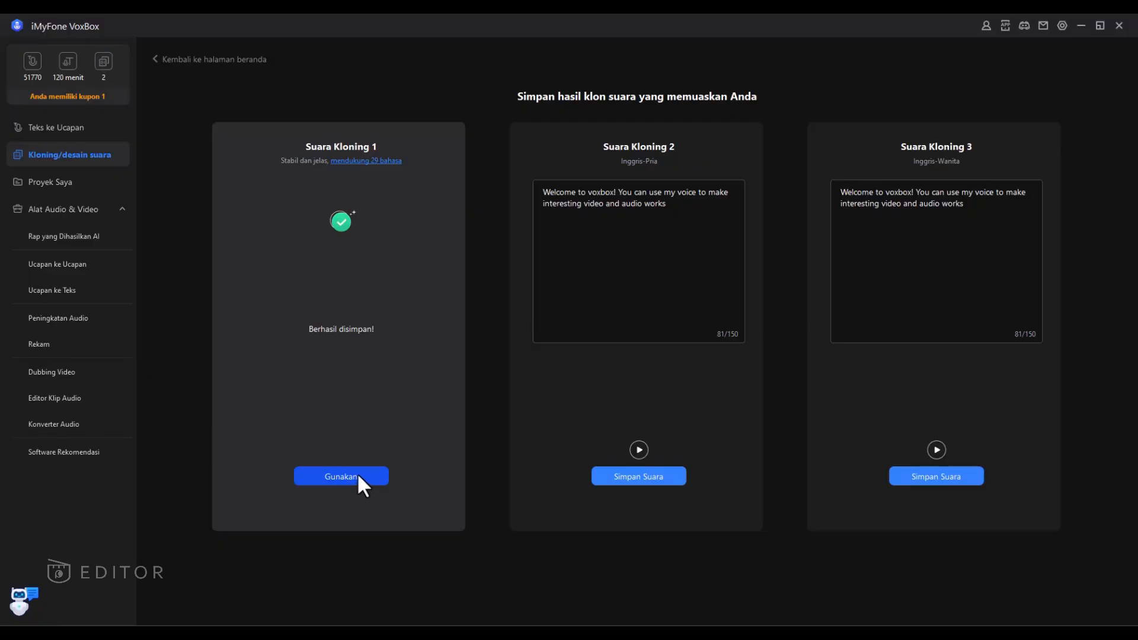
pyautogui.click(358, 476)
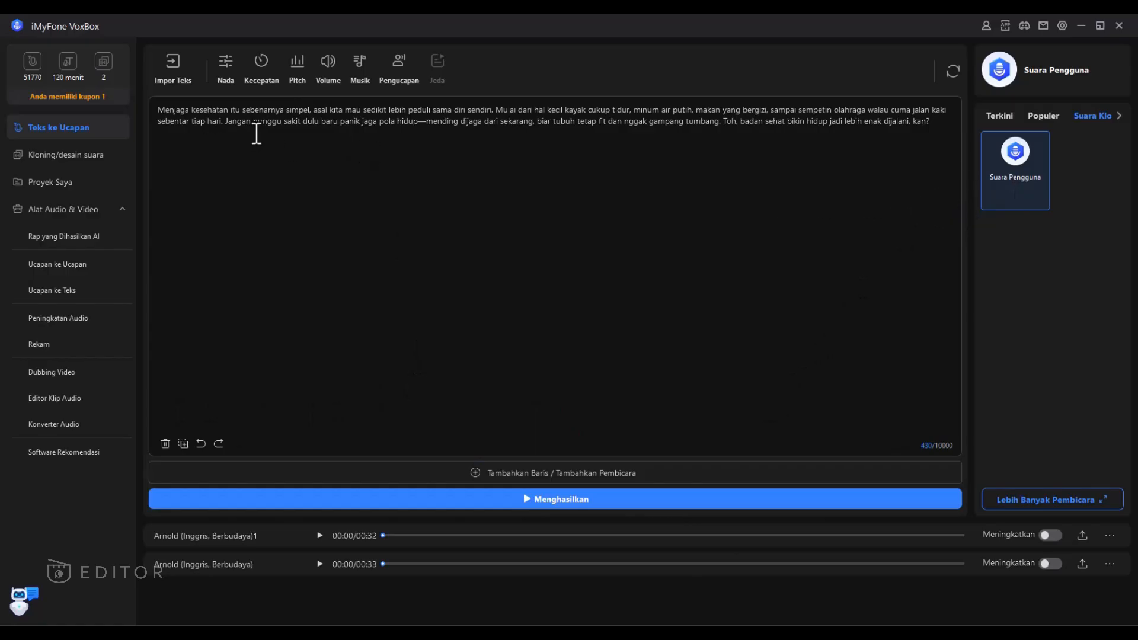
pyautogui.click(558, 499)
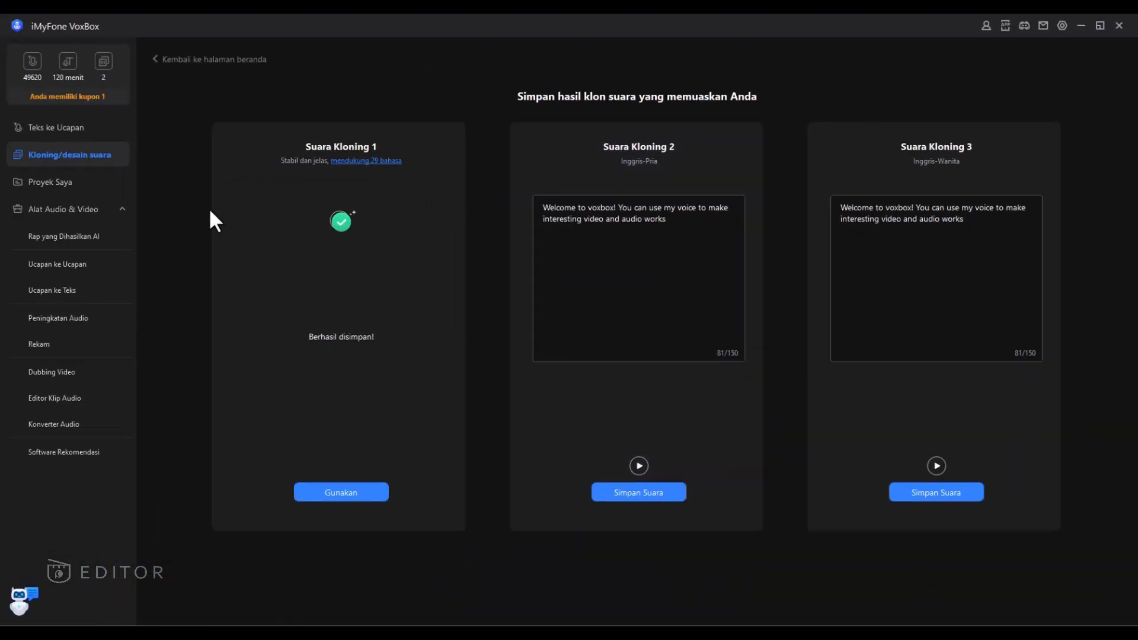
# Step: View the recent projects in Proyek Saya and the tools listed under Alat Audio & Video
pyautogui.click(69, 184)
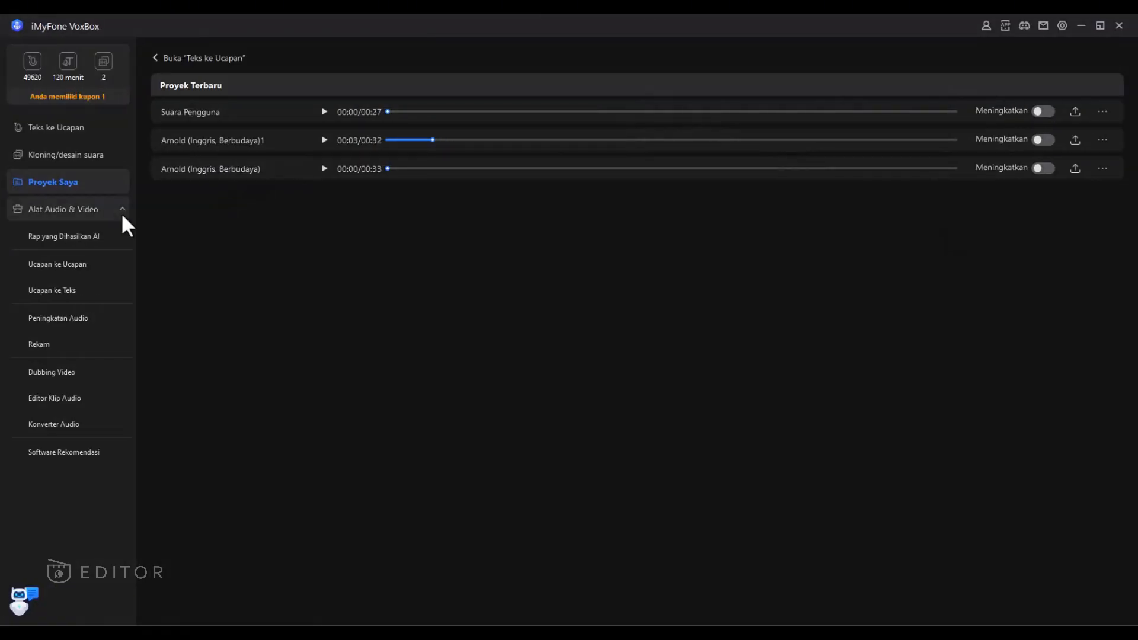
pyautogui.click(122, 210)
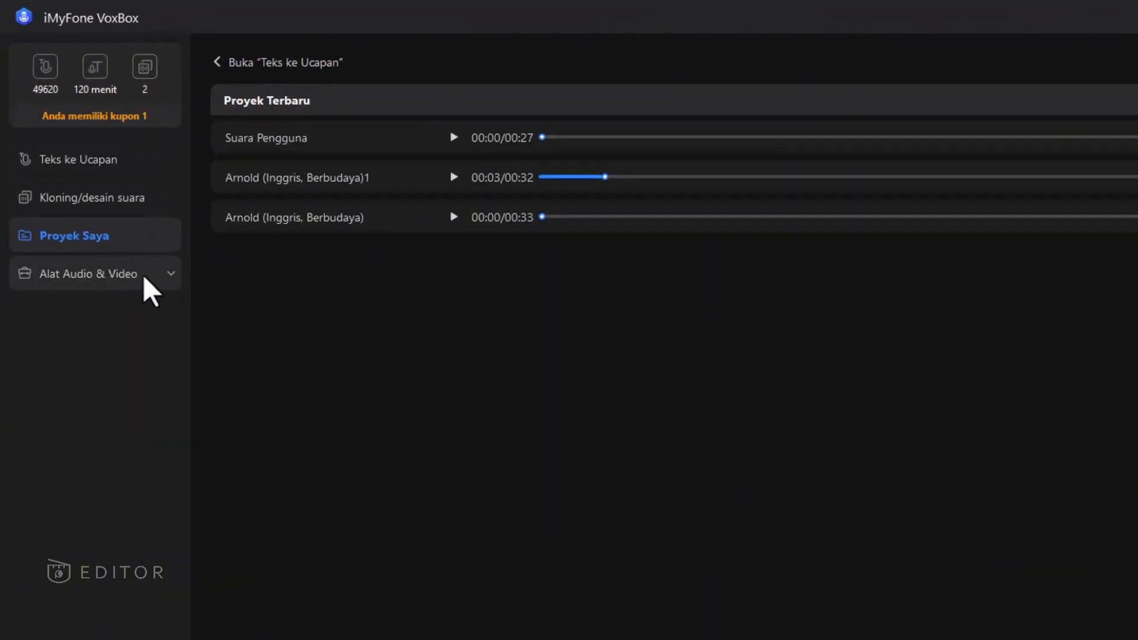
pyautogui.click(143, 275)
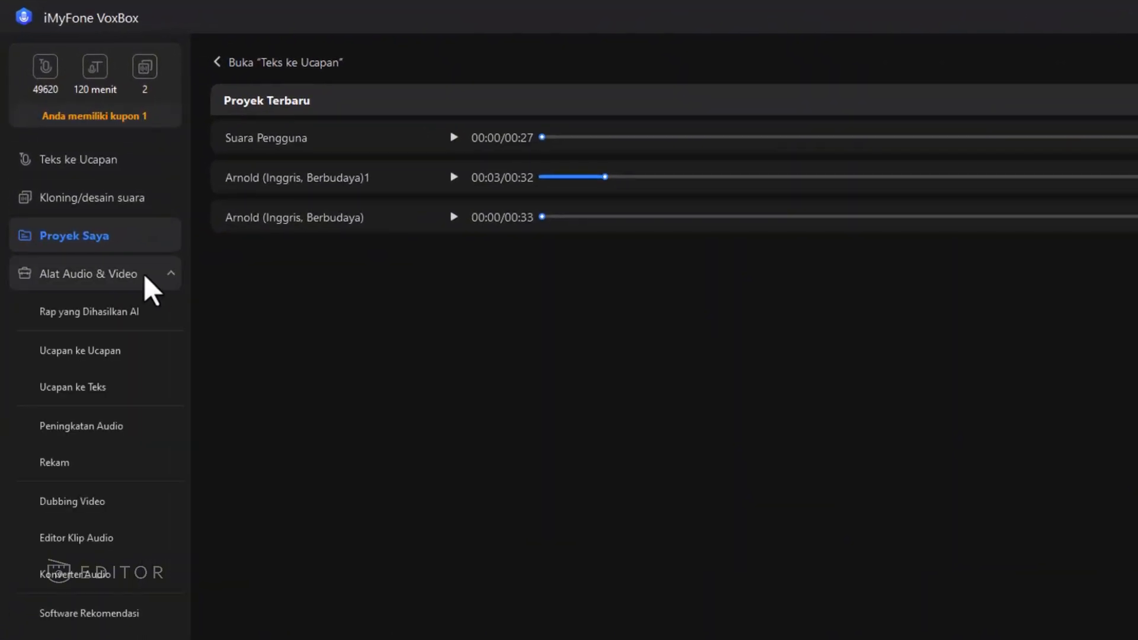
# Step: Generate AI lyrics on the theme "cinta sejati yang tulus" for the verse in Rap yang Dihasilkan AI
pyautogui.click(119, 310)
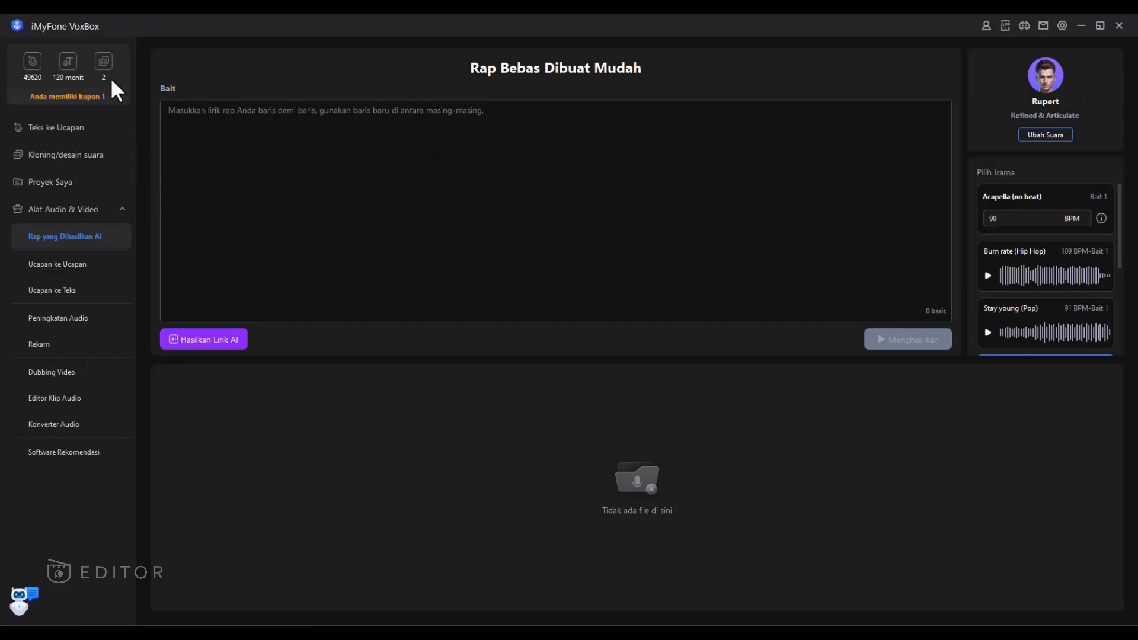
pyautogui.click(281, 134)
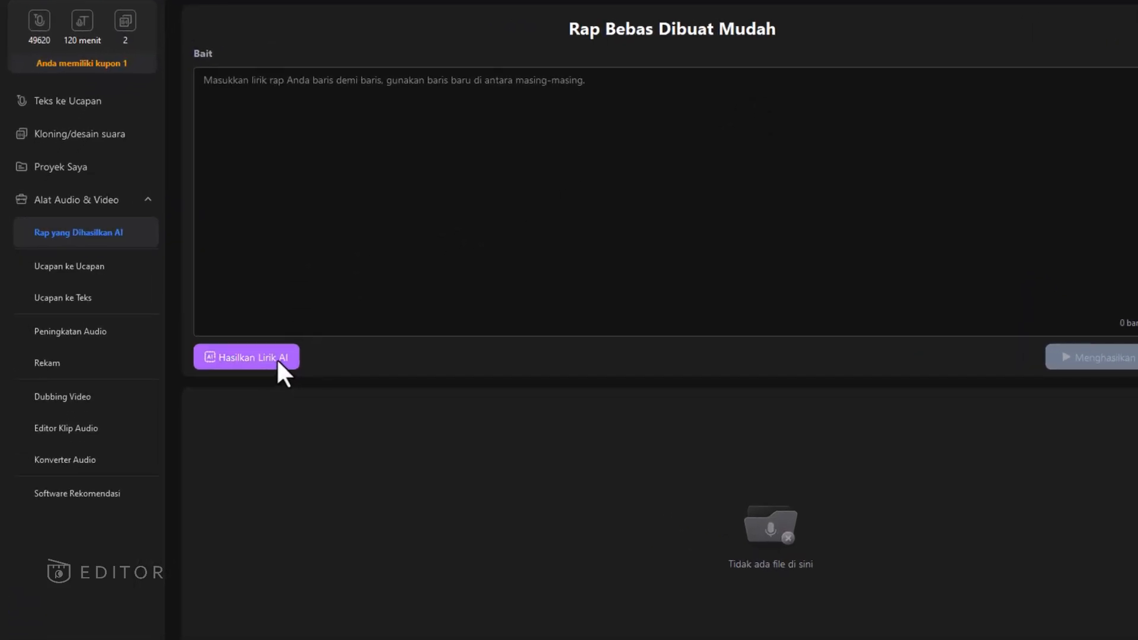
pyautogui.click(276, 358)
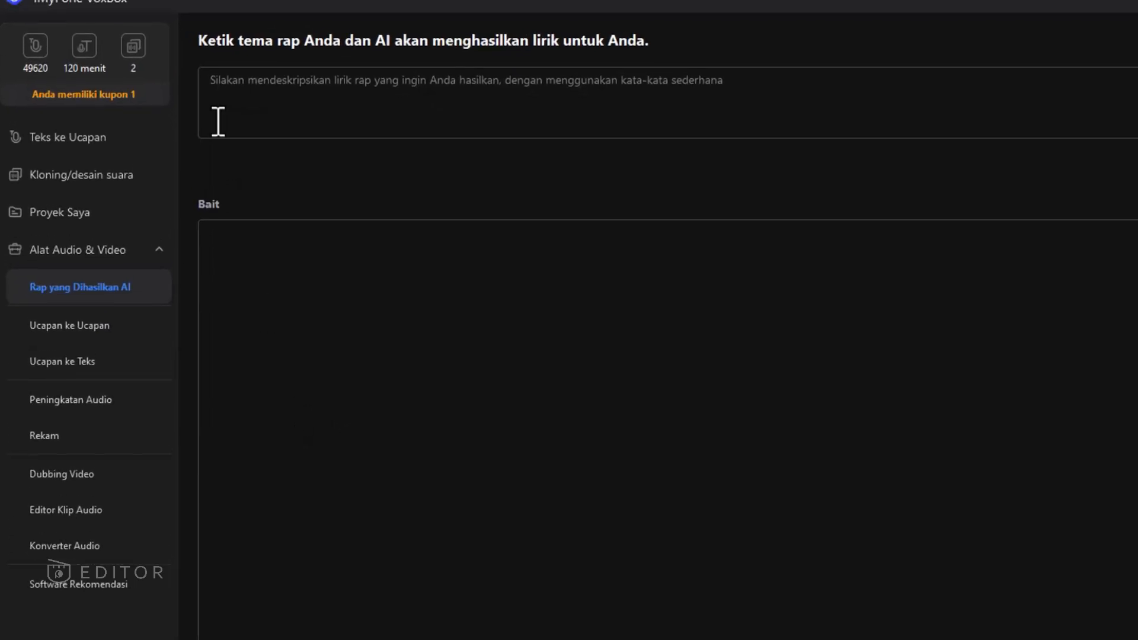
pyautogui.click(279, 90)
pyautogui.write('cinta sejati ')
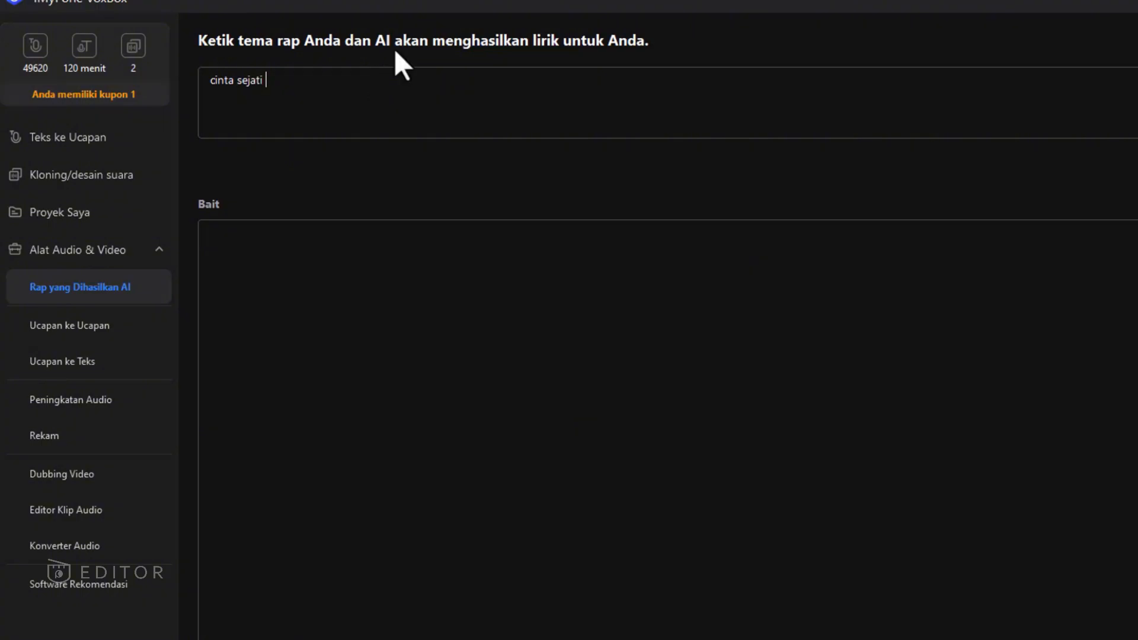
pyautogui.write('yang tulus')
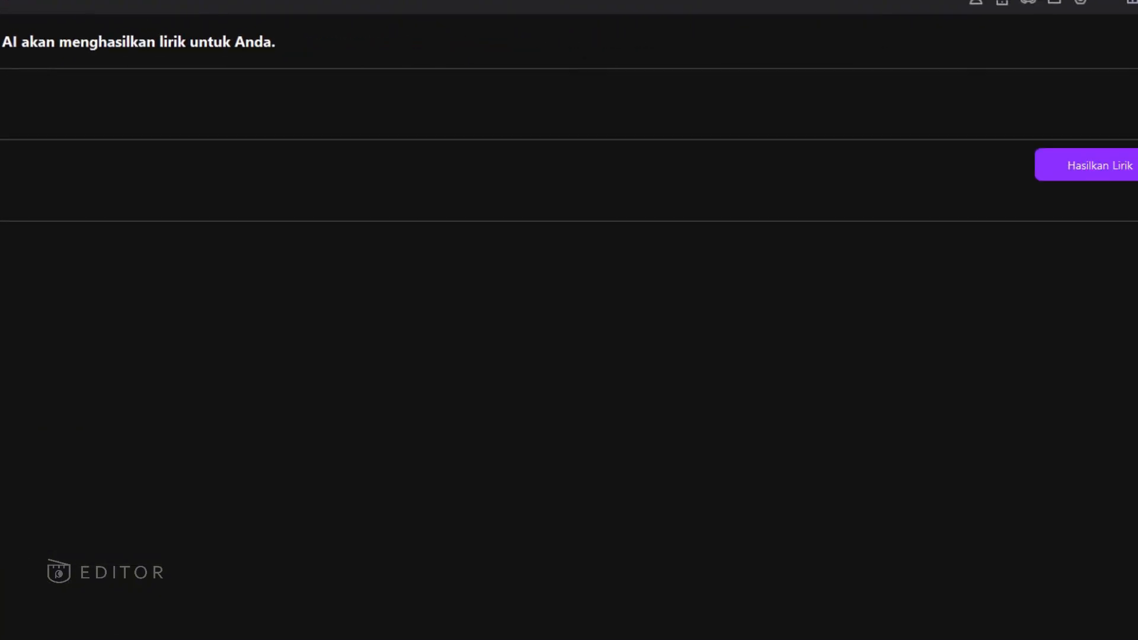
pyautogui.click(1041, 177)
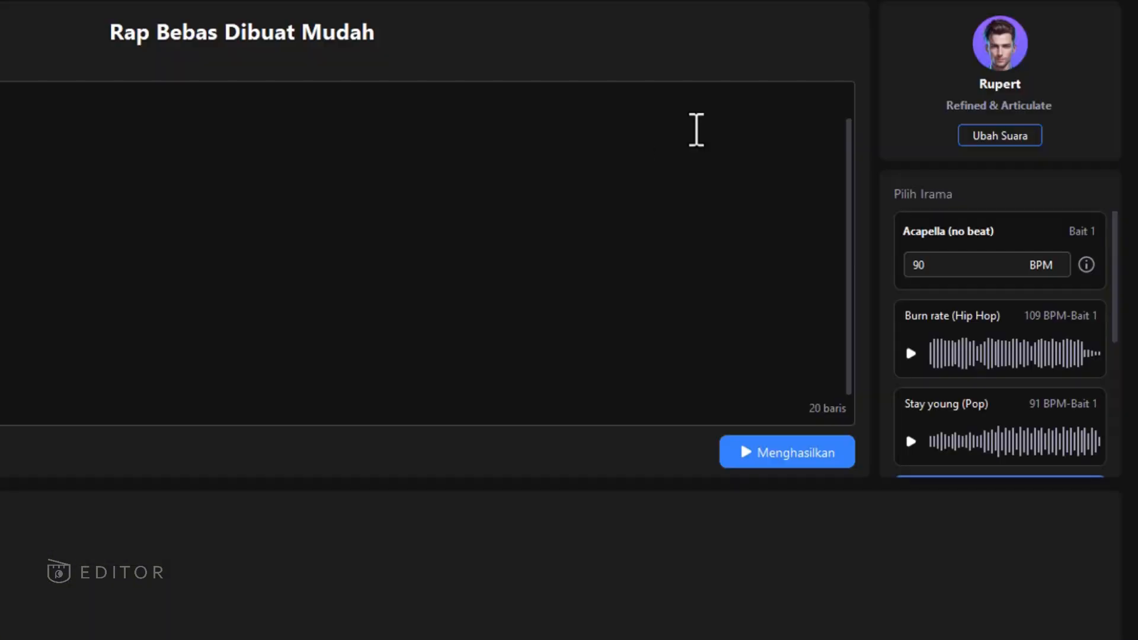
# Step: Browse the voice categories for the rap and apply the rapper voice B La B
pyautogui.click(999, 137)
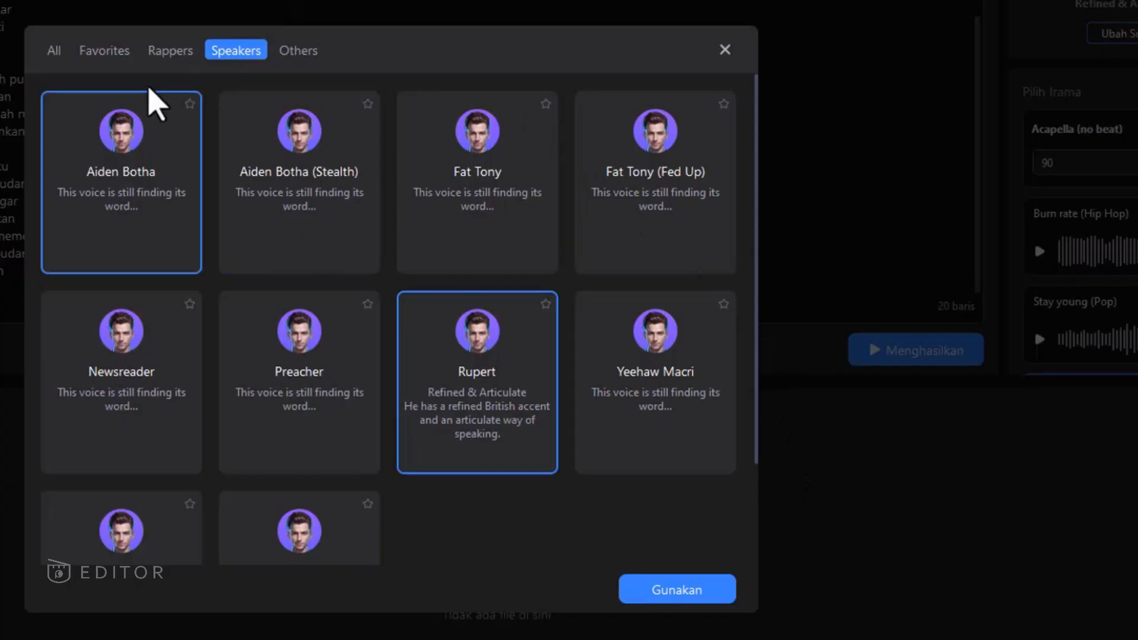
pyautogui.click(52, 54)
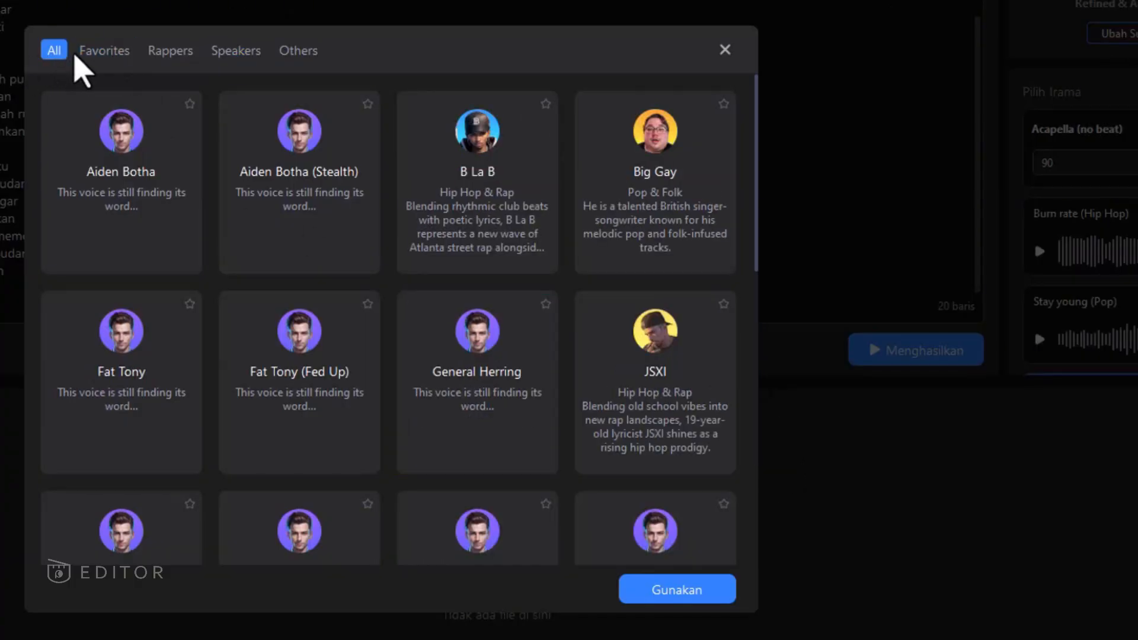
pyautogui.click(168, 53)
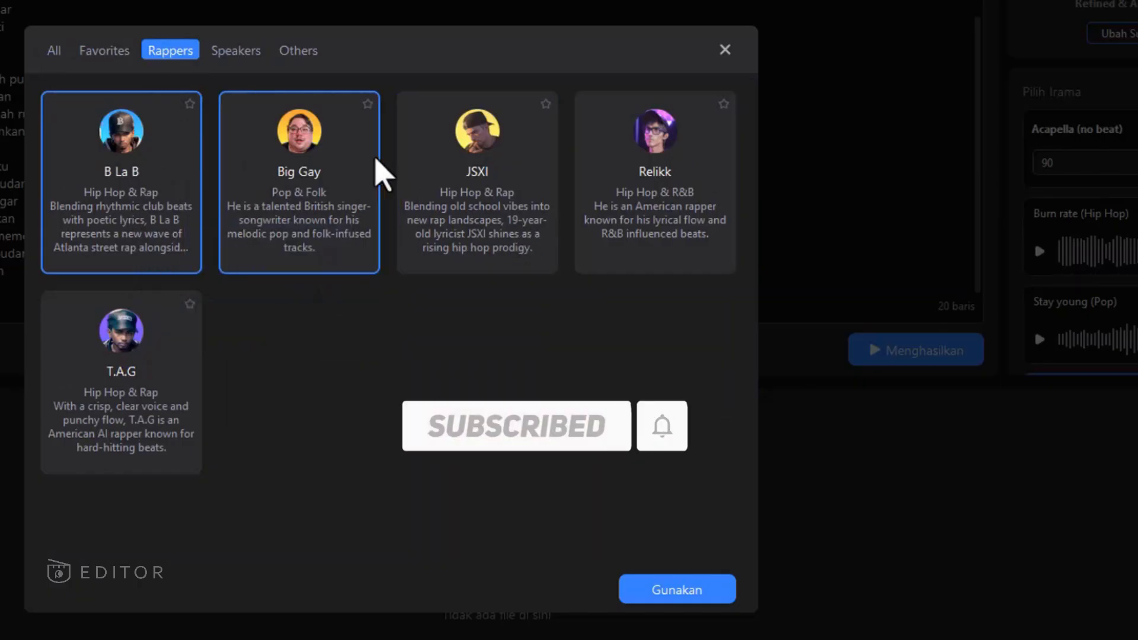
pyautogui.click(254, 56)
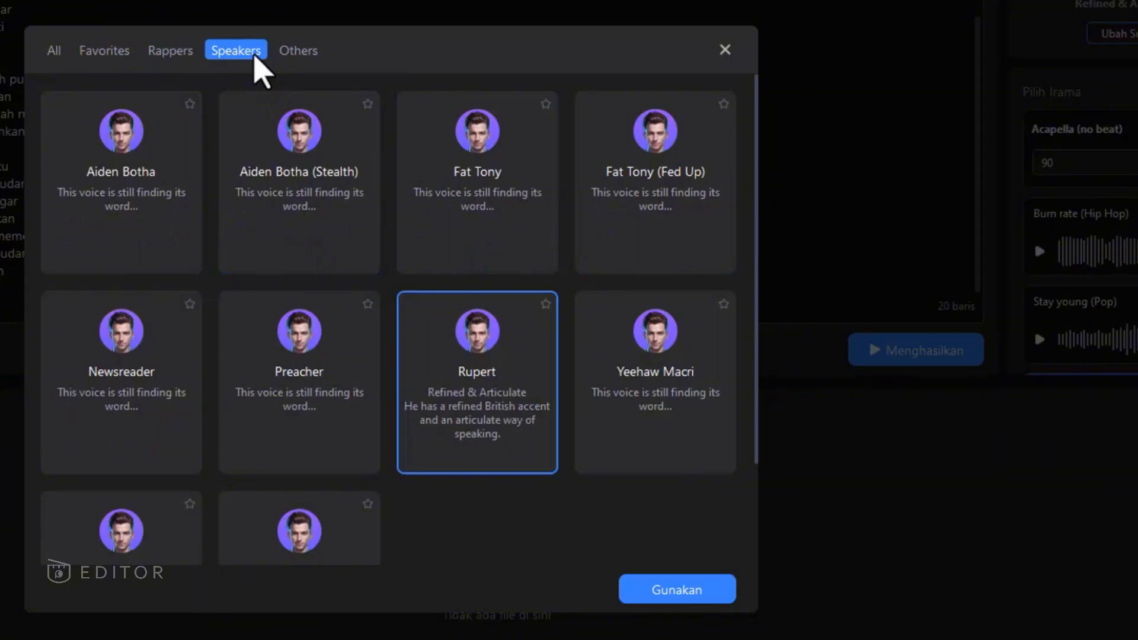
pyautogui.click(303, 50)
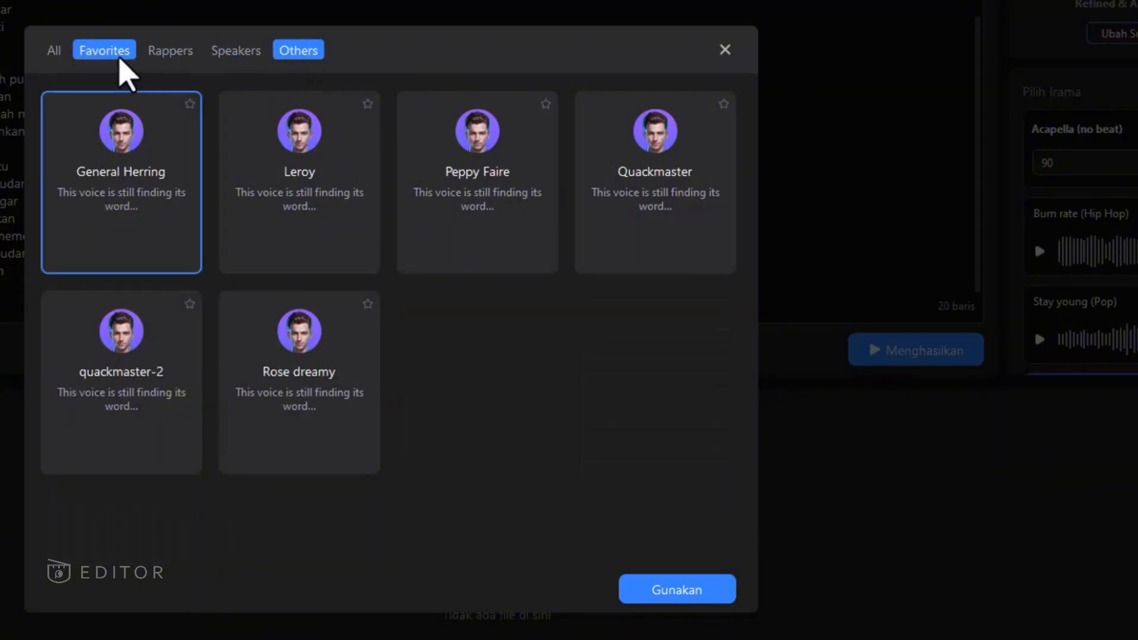
pyautogui.click(167, 51)
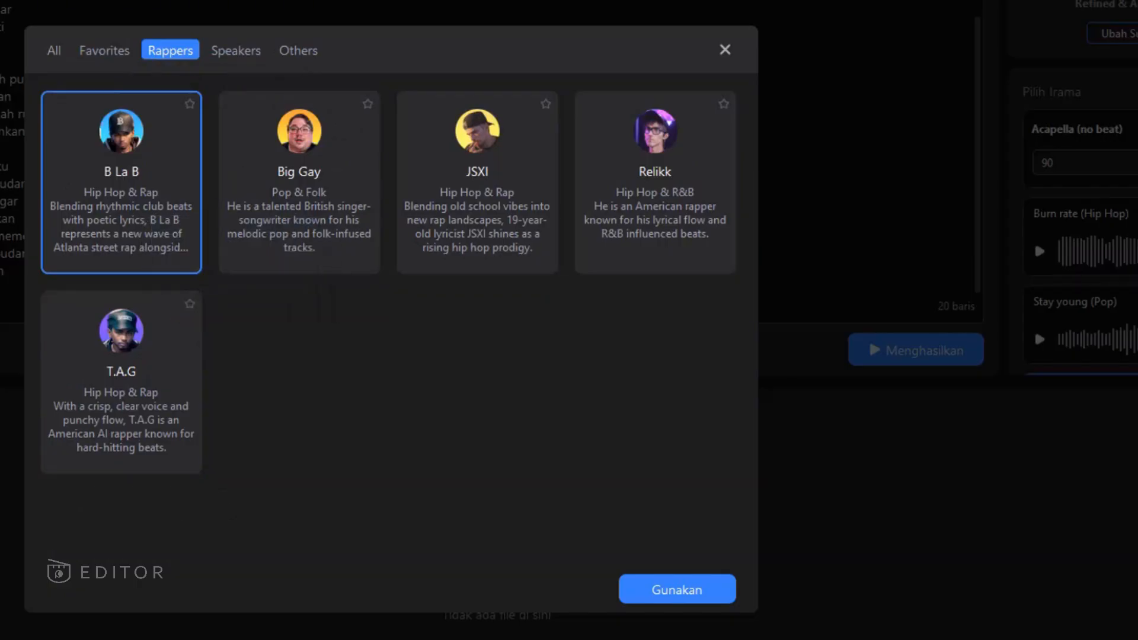
pyautogui.click(704, 597)
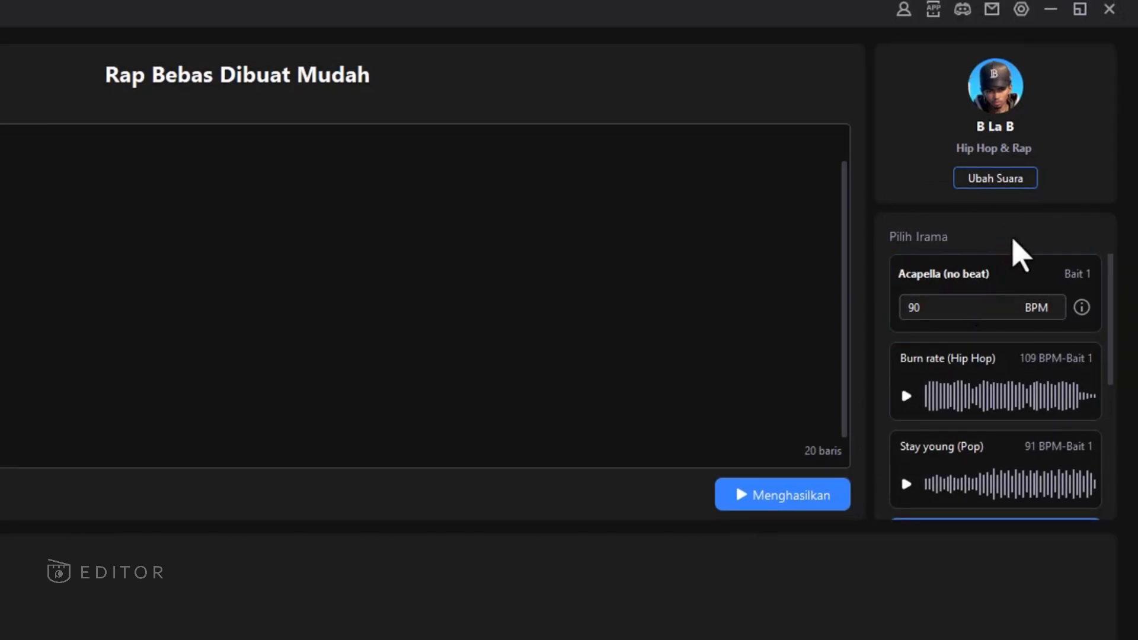
# Step: Look through the beats under Pilih Irama and preview Burn rate (Hip Hop)
pyautogui.scroll(-3, 1029, 297)
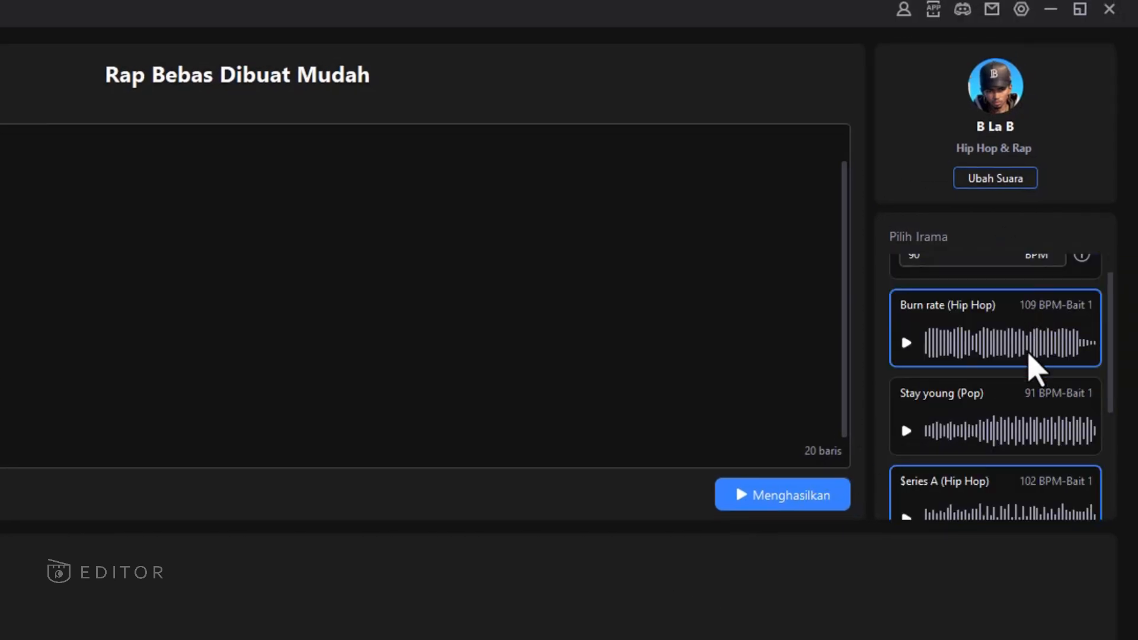
pyautogui.scroll(1, 1029, 385)
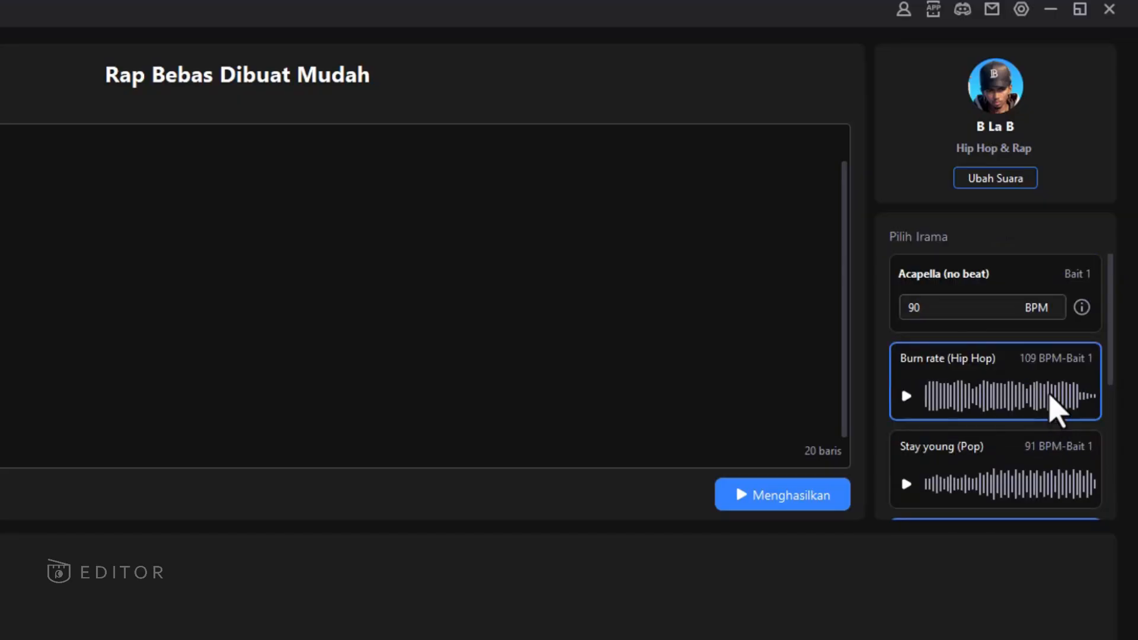
pyautogui.scroll(-1, 1056, 409)
pyautogui.scroll(-1, 1058, 427)
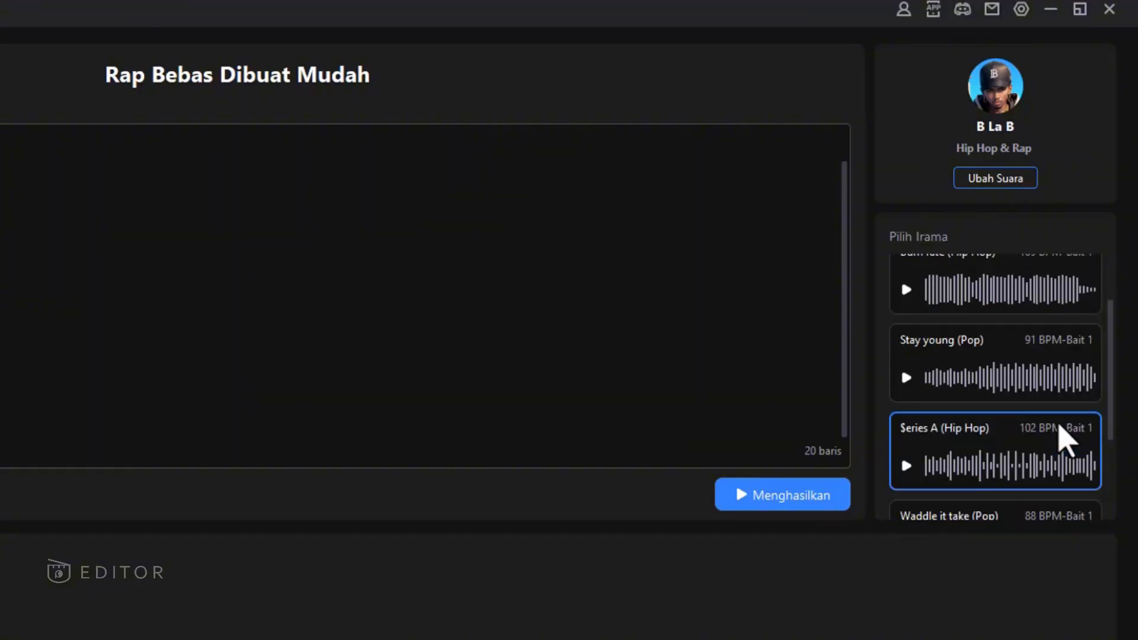
pyautogui.scroll(2, 949, 397)
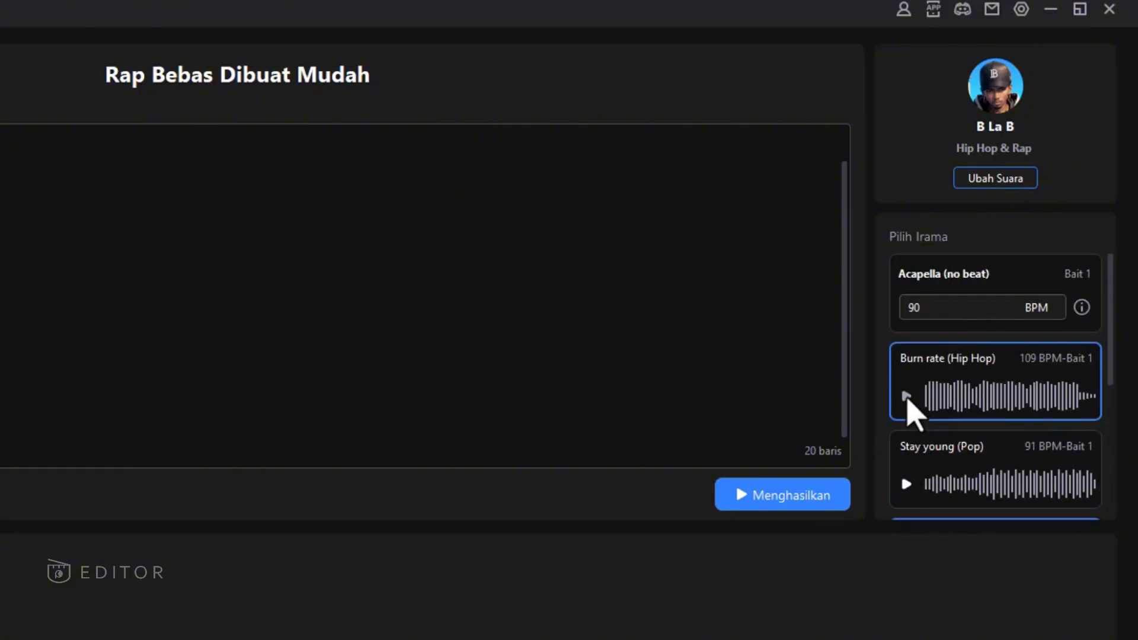
pyautogui.click(906, 396)
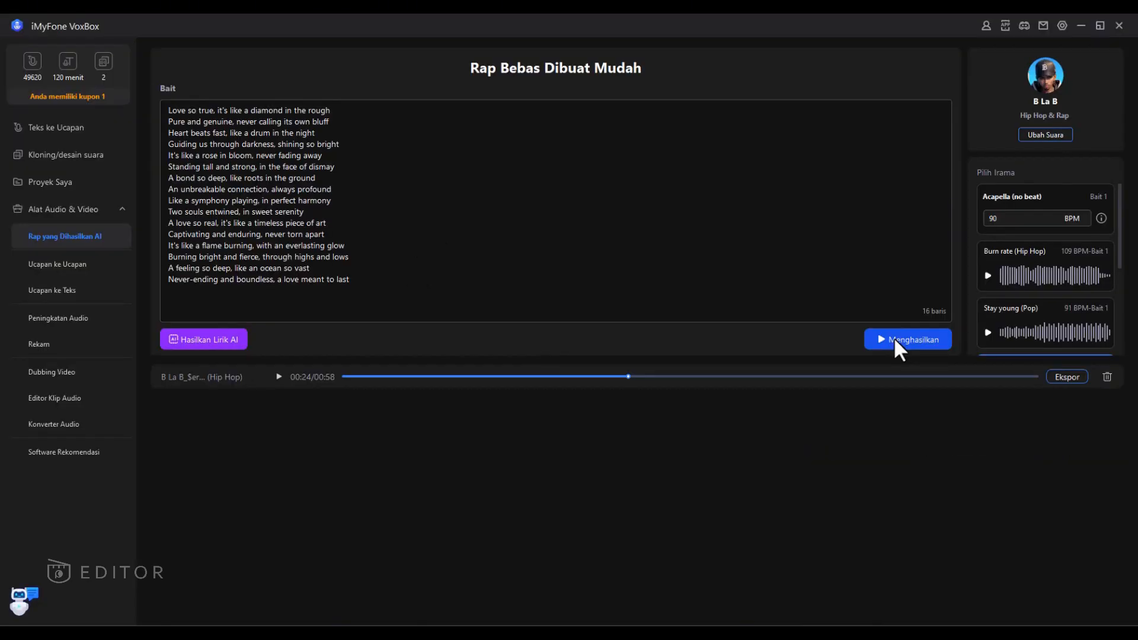
# Step: Generate the rap from the AI lyrics with the B La B voice and play the new track
pyautogui.click(894, 337)
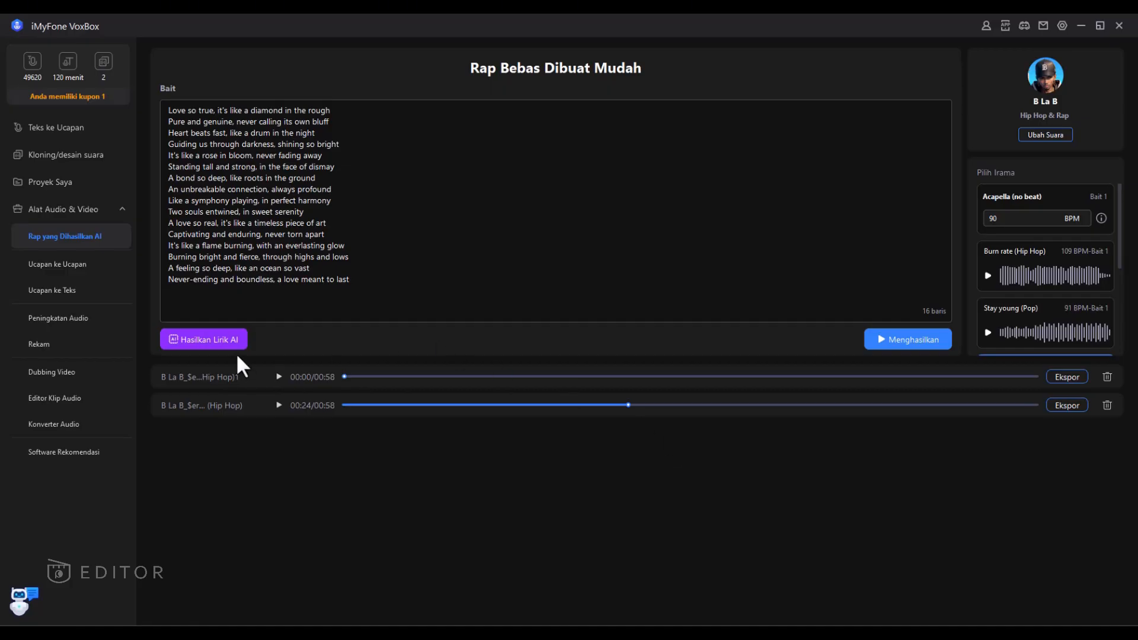
pyautogui.click(278, 377)
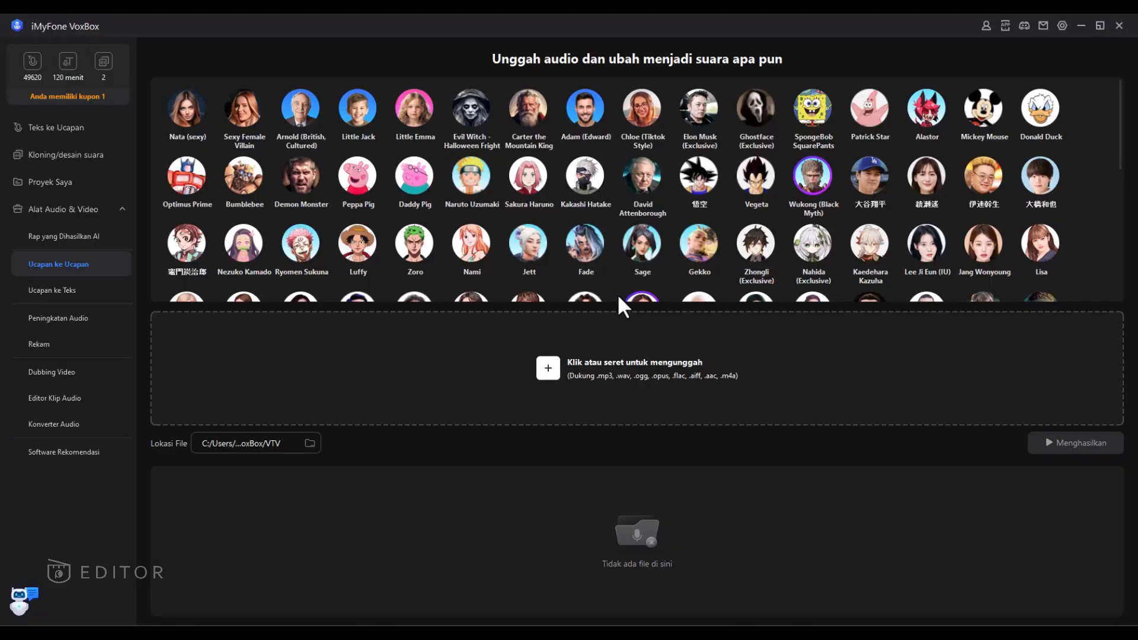
# Step: Upload Suara Pengguna.wav from the Downloads folder as the source audio for Ucapan ke Ucapan
pyautogui.moveTo(590, 627)
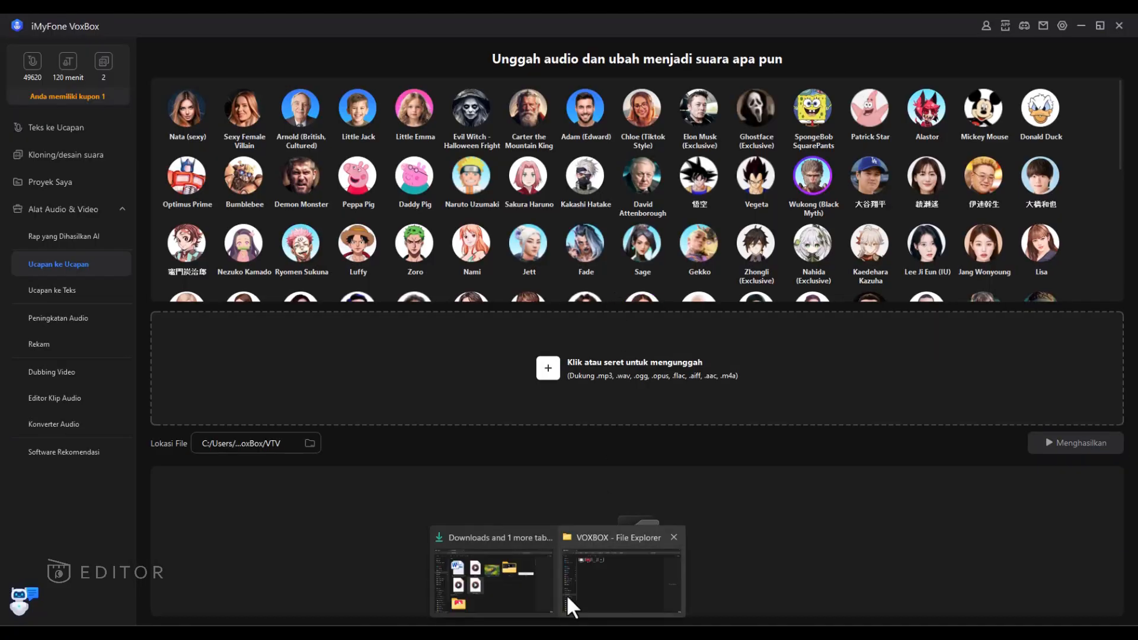
pyautogui.click(521, 578)
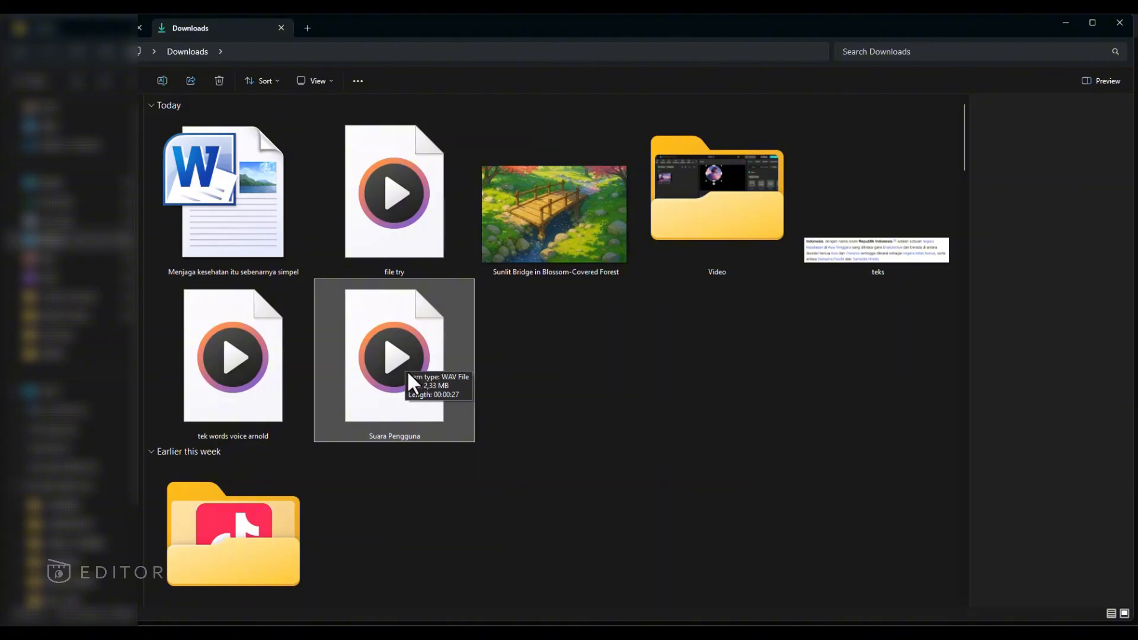
pyautogui.moveTo(414, 371); pyautogui.dragTo(567, 368)
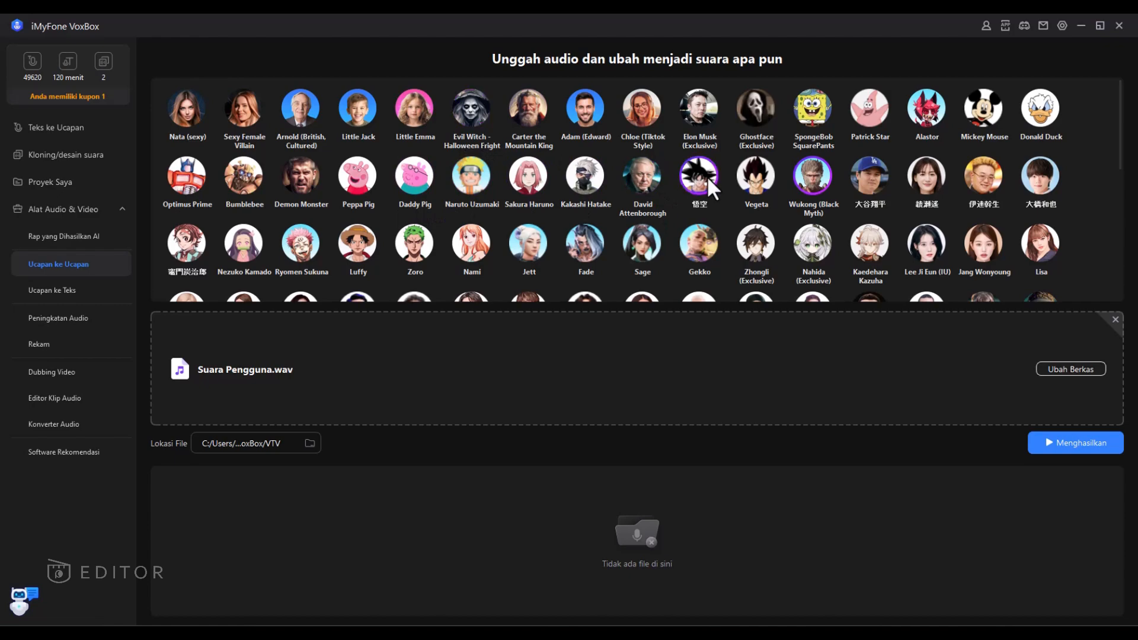
# Step: Convert Suara Pengguna.wav to the Optimus Prime voice, then play and open the generated audio
pyautogui.scroll(-6, 748, 198)
pyautogui.scroll(6, 687, 217)
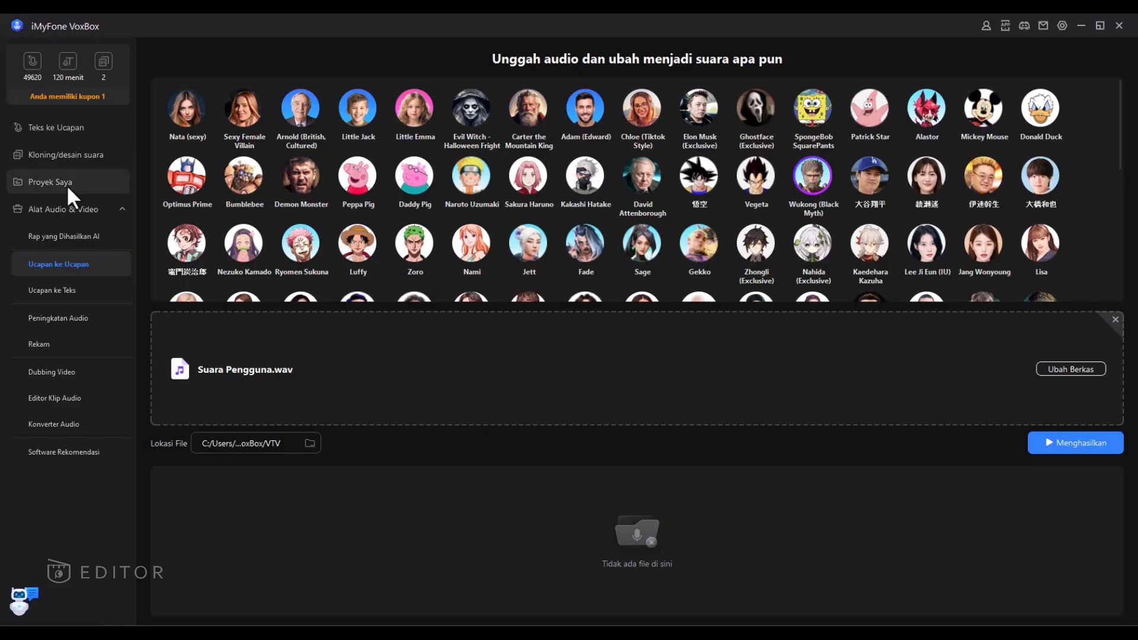
pyautogui.click(188, 177)
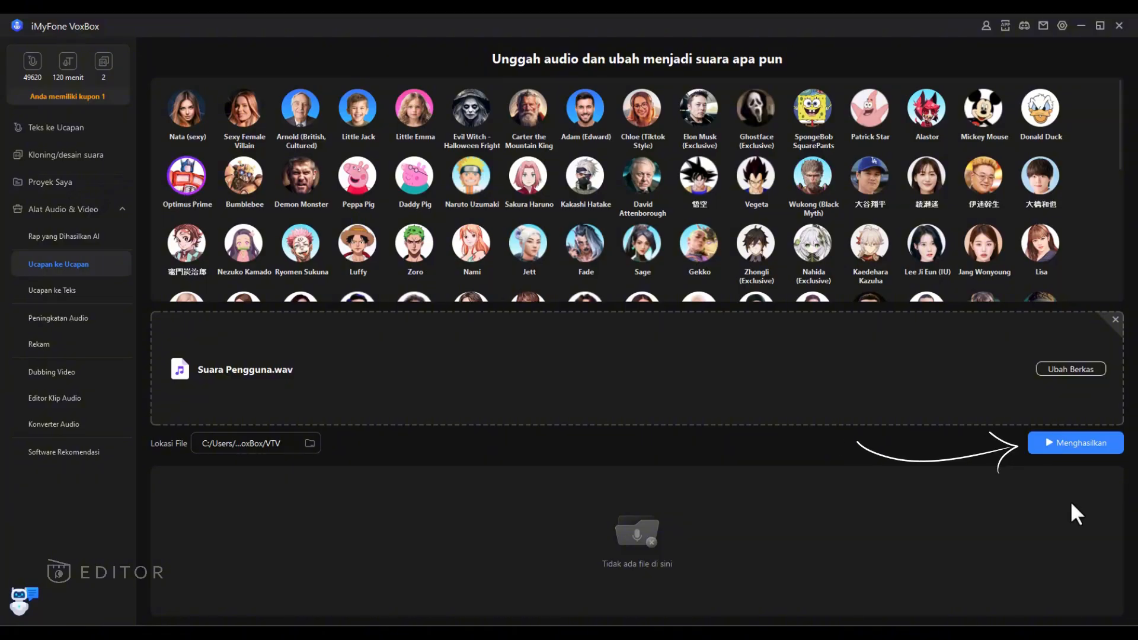
pyautogui.click(1065, 449)
pyautogui.click(357, 478)
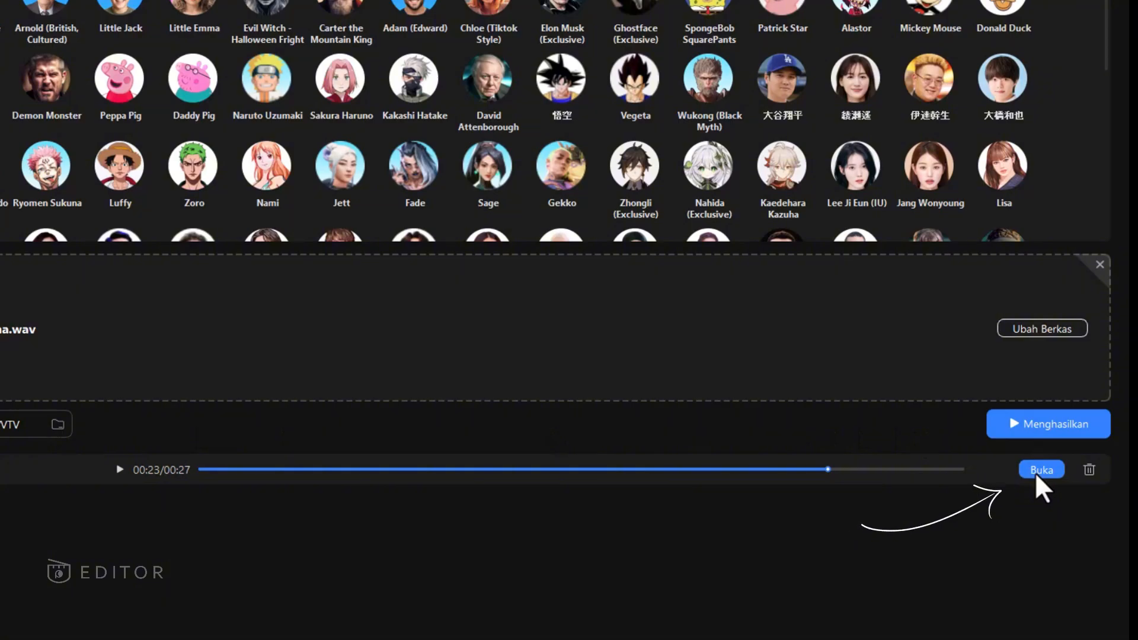
pyautogui.click(1035, 472)
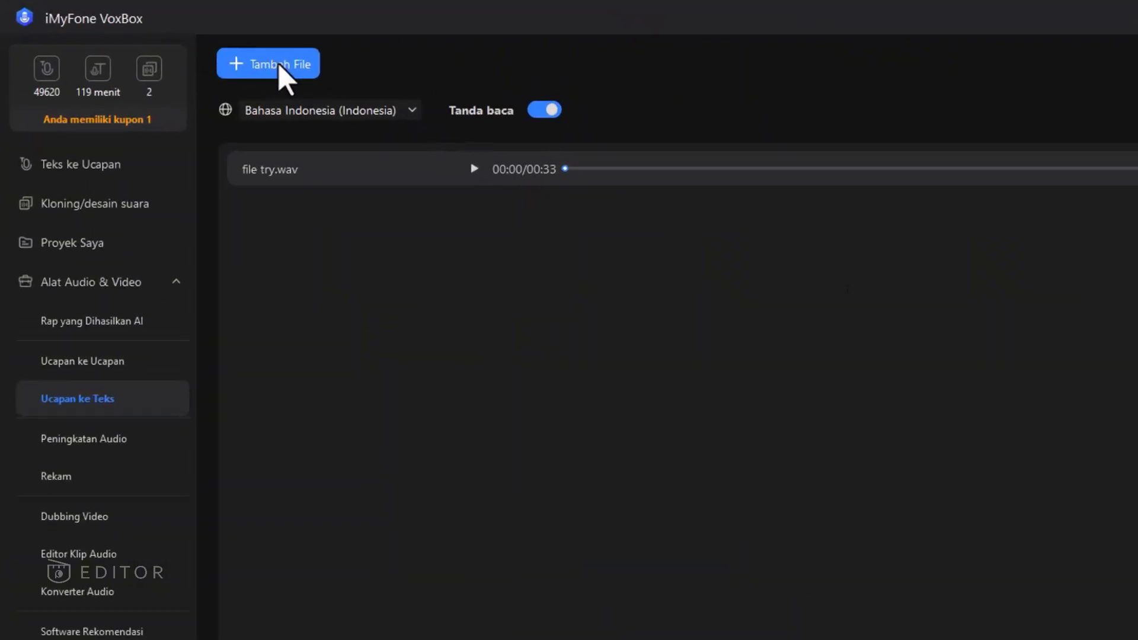
# Step: Import Suara Pengguna from Downloads into Ucapan ke Teks and convert it to text in Bahasa Indonesia (Indonesia)
pyautogui.click(278, 63)
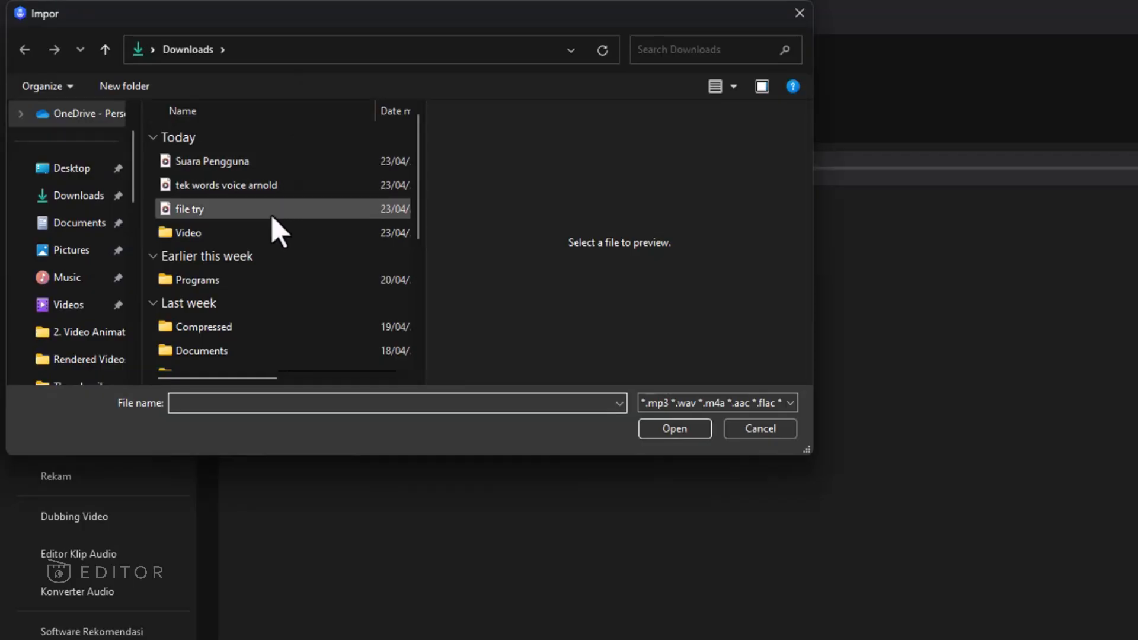
pyautogui.click(284, 161)
pyautogui.click(665, 432)
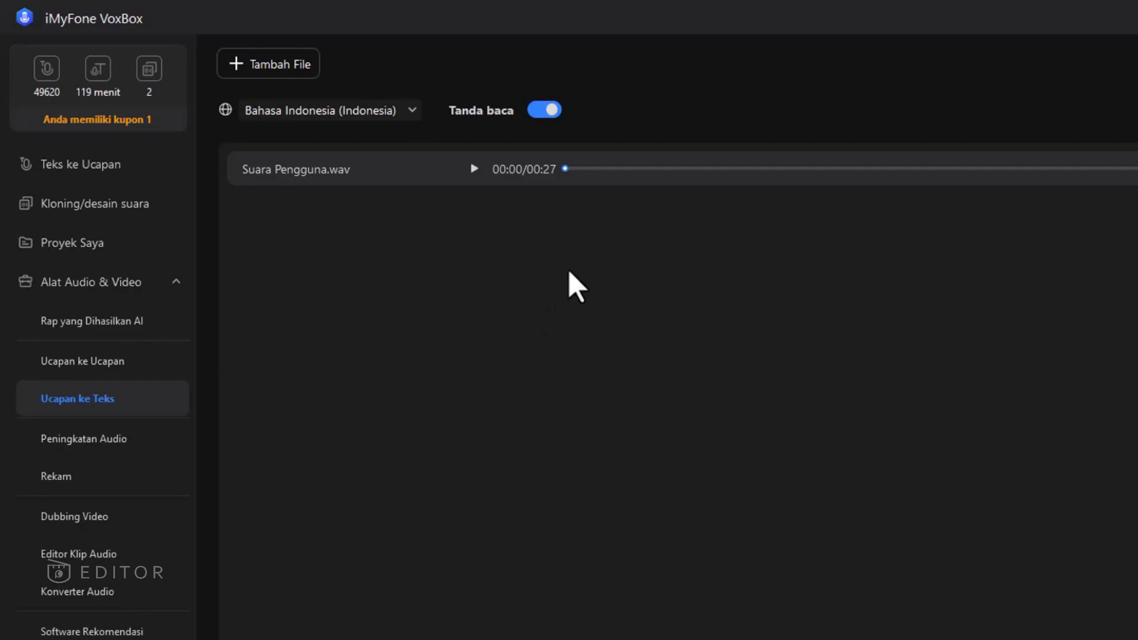
pyautogui.click(397, 110)
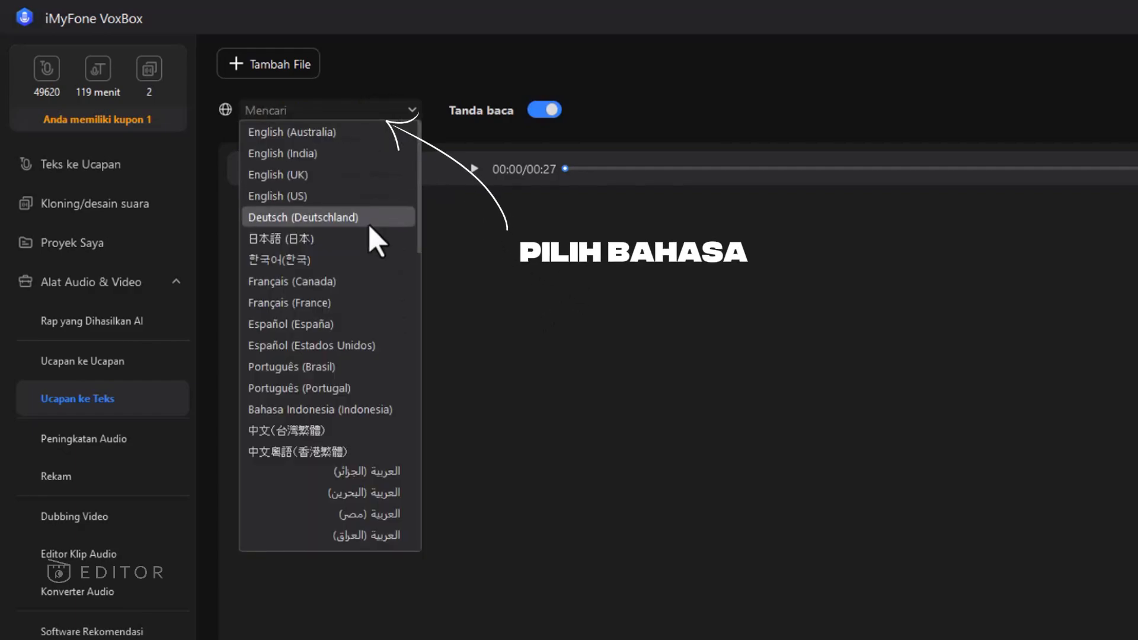
pyautogui.click(340, 409)
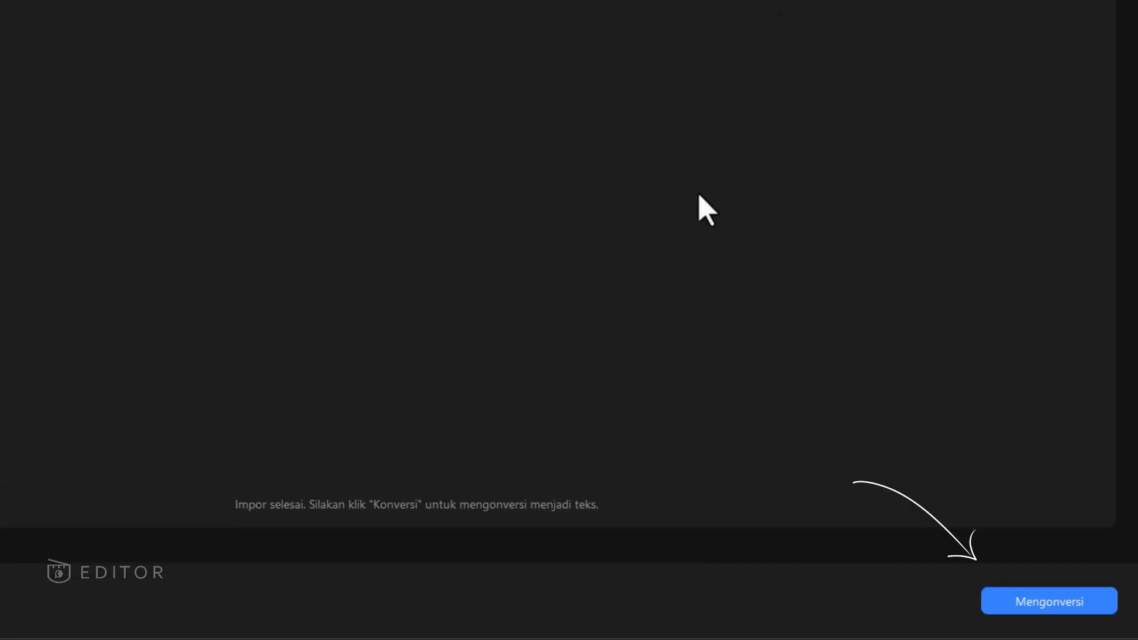
pyautogui.click(1067, 605)
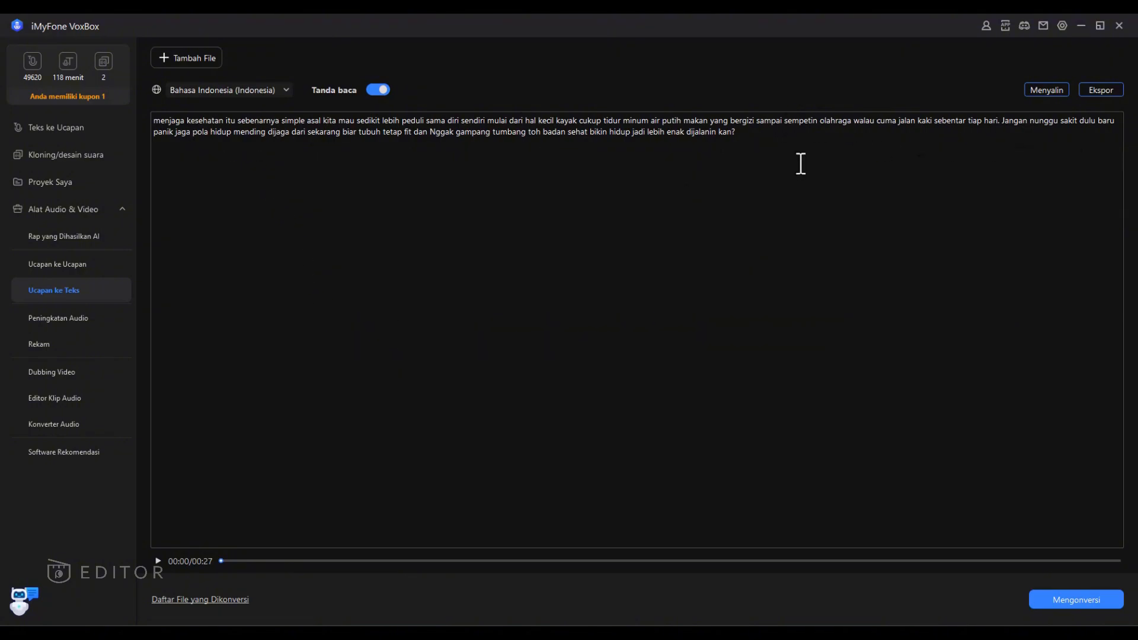
# Step: Copy the transcribed text and export it as a TXT file named Suara Pengguna
pyautogui.click(1052, 89)
pyautogui.click(1106, 94)
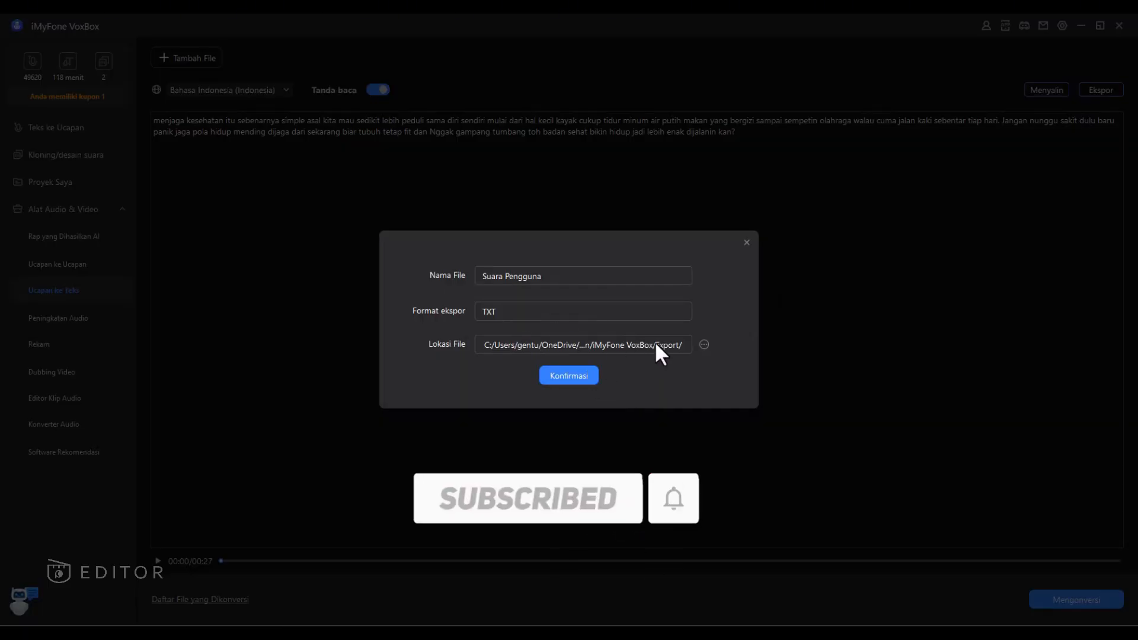
pyautogui.click(550, 376)
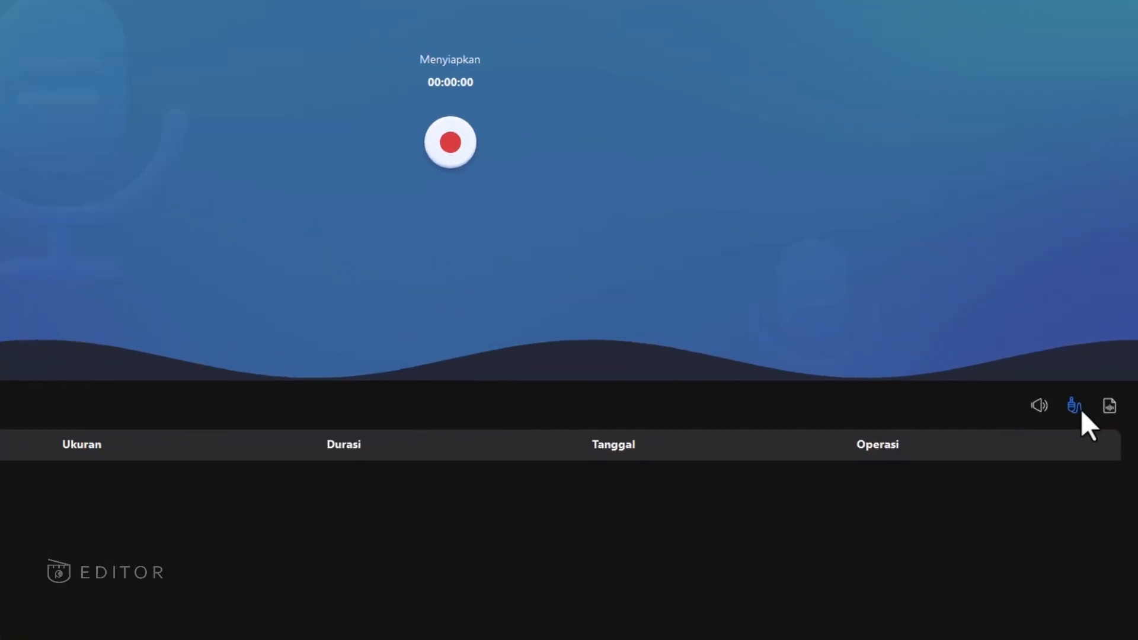
# Step: Record about 7 seconds of audio with the microphone enabled in Rekam and play back the recording
pyautogui.click(1073, 405)
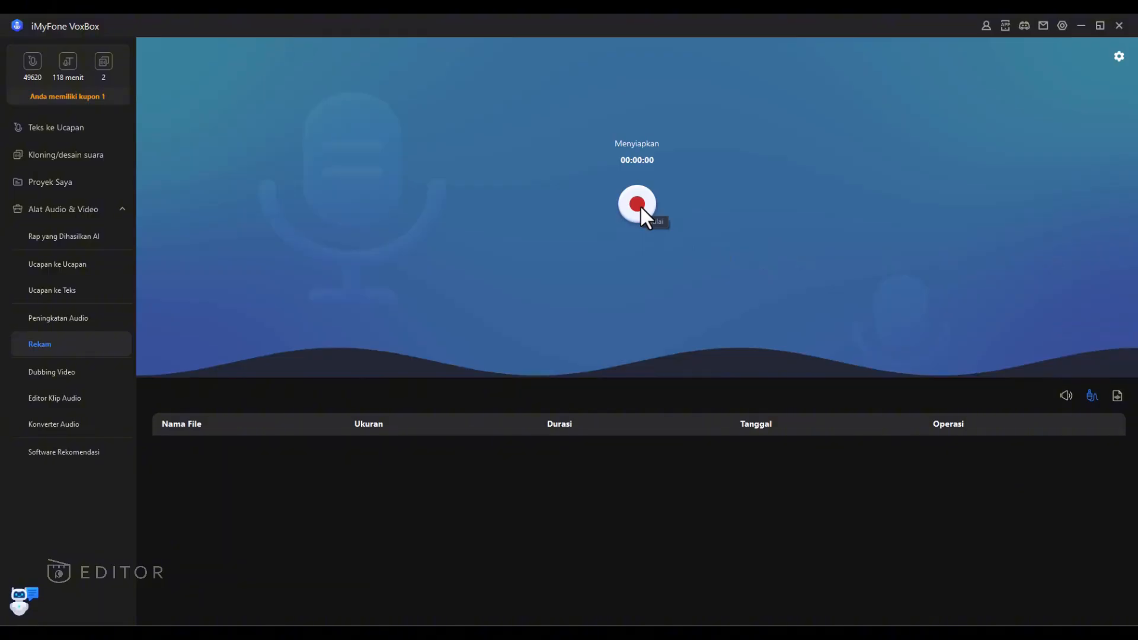
pyautogui.click(637, 204)
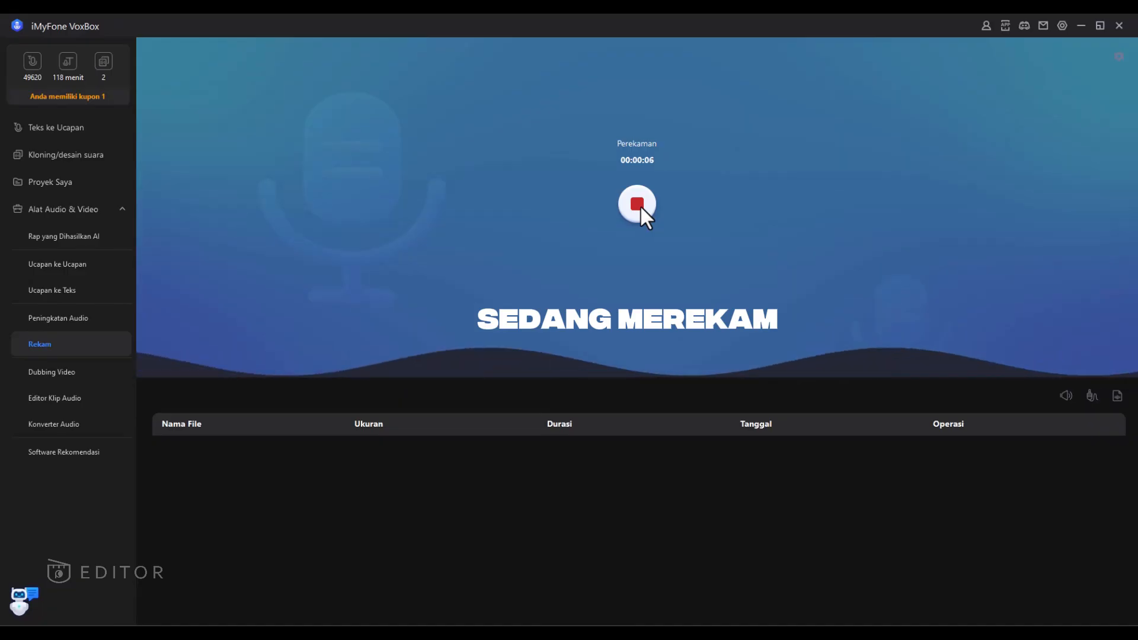
pyautogui.click(639, 204)
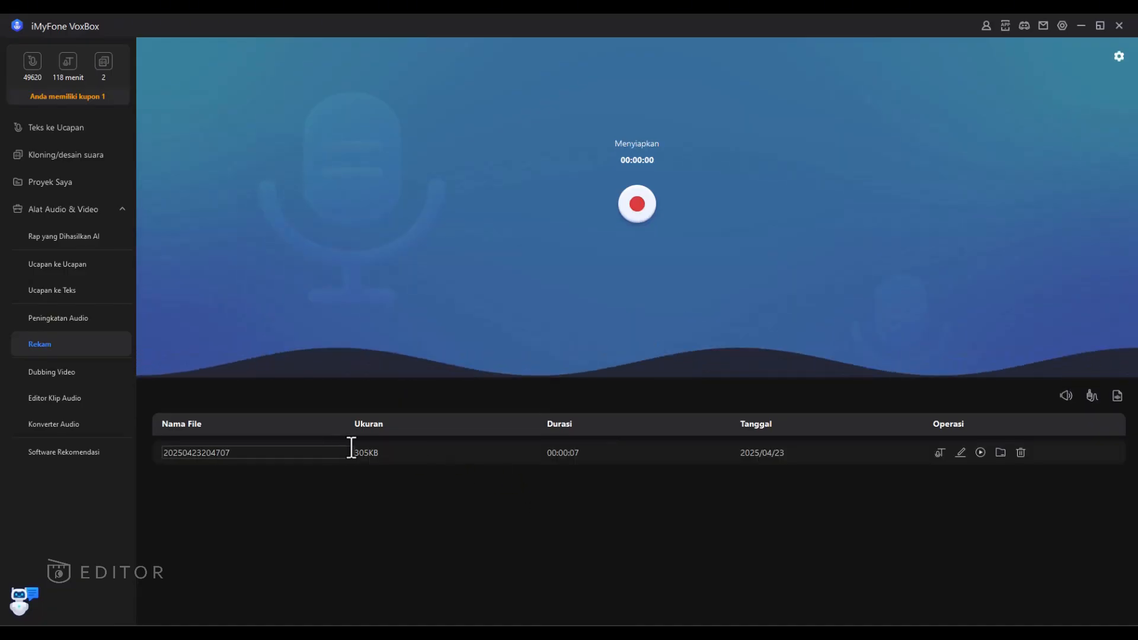
pyautogui.click(980, 453)
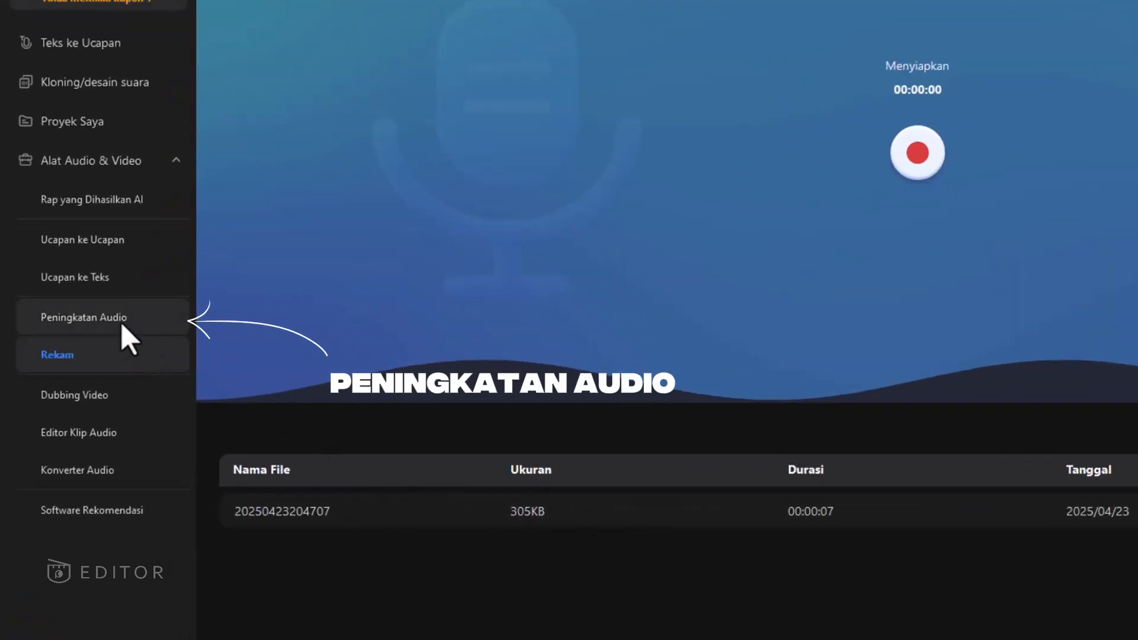
# Step: Choose the background noise reduction mode, Kurangi kebisingan latar belakang, in Peningkatan Audio
pyautogui.click(121, 322)
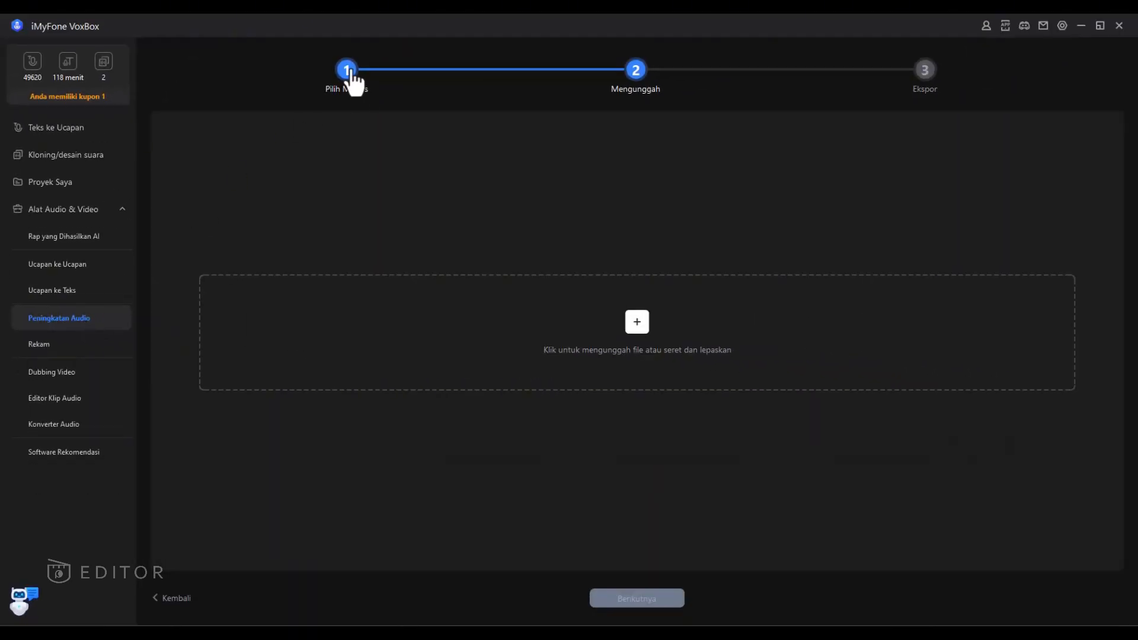
pyautogui.click(347, 71)
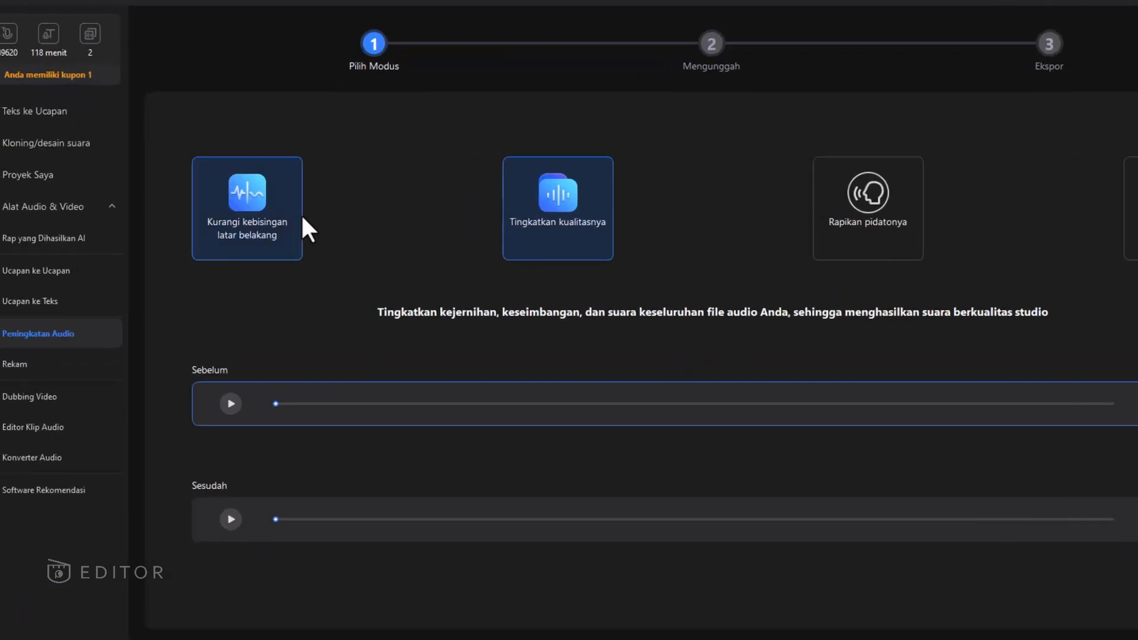
pyautogui.click(278, 209)
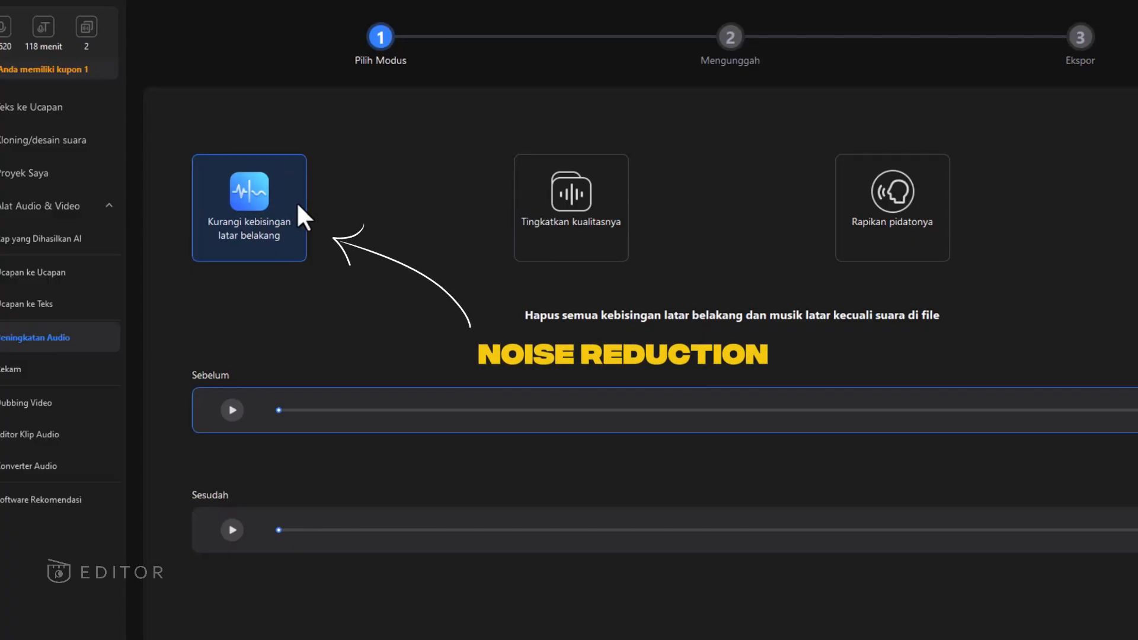
# Step: Review the descriptions of the Tingkatkan kualitasnya, Rapikan pidatonya and Perbaiki volume enhancement modes
pyautogui.click(566, 202)
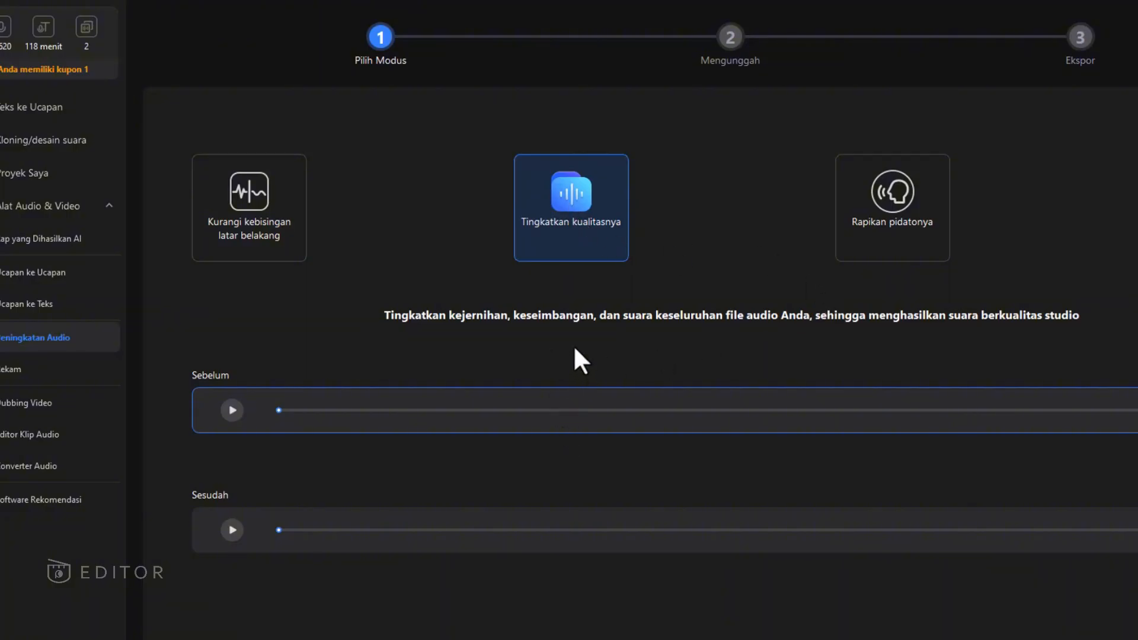
pyautogui.click(892, 216)
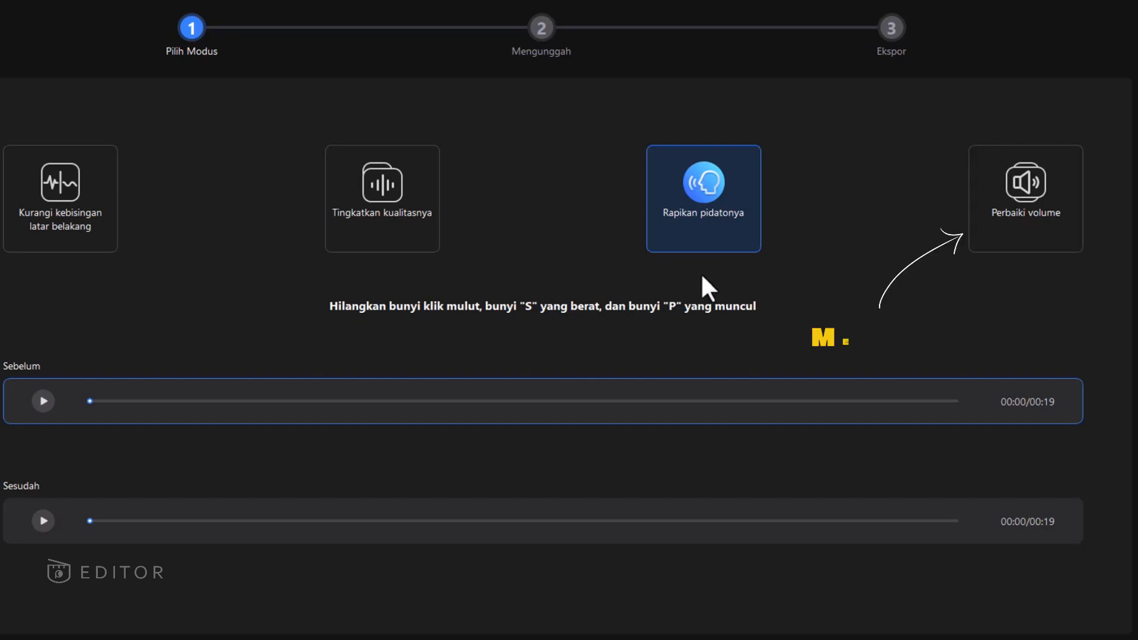
pyautogui.click(1031, 236)
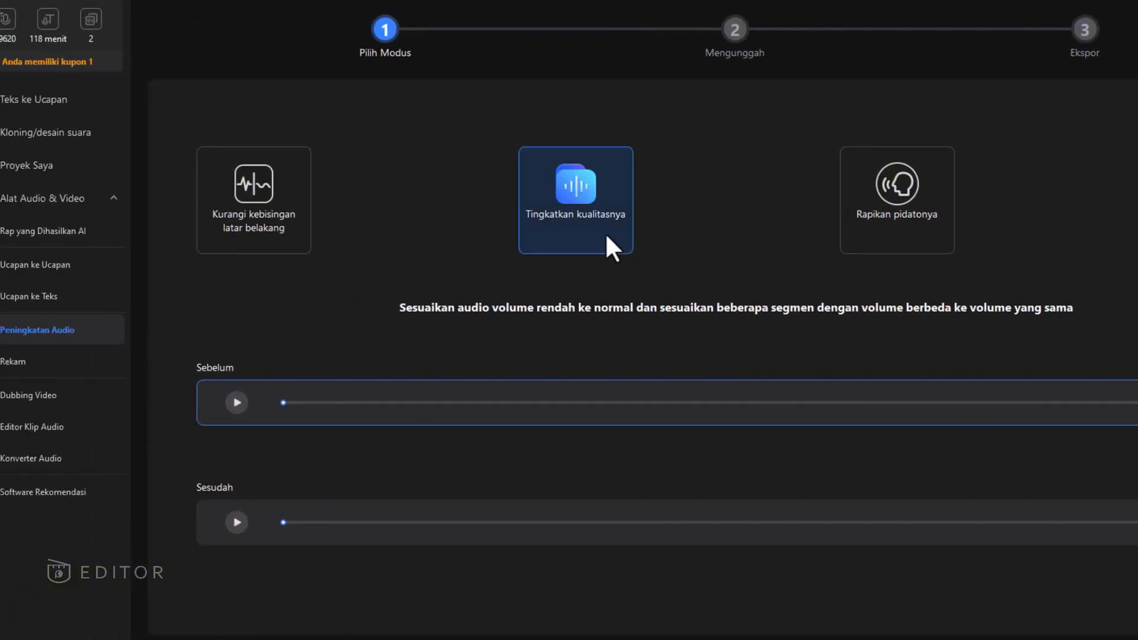
# Step: Choose the Tingkatkan kualitasnya mode and add 20250423204707.mp3 from the VoxBox Recording folder as the file for enhancement
pyautogui.click(608, 224)
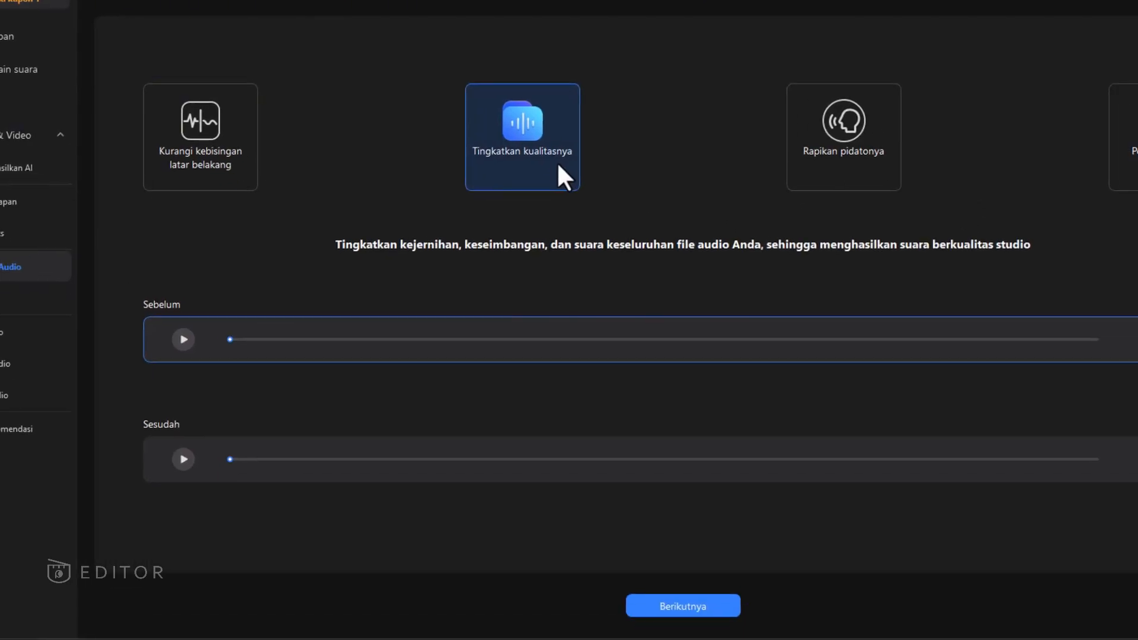
pyautogui.click(723, 604)
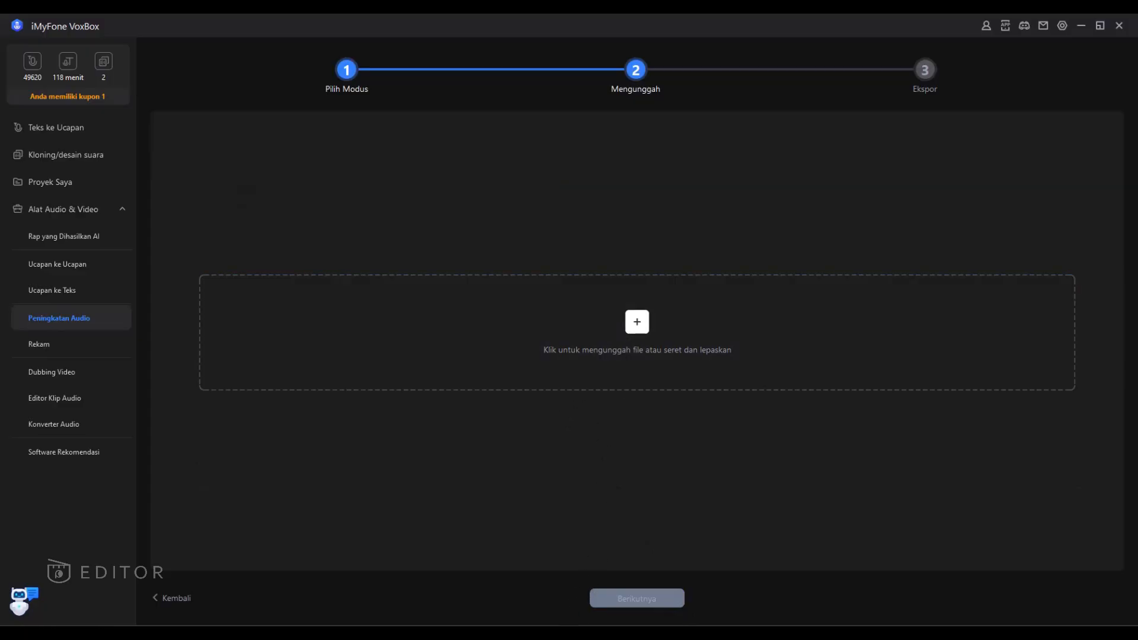
pyautogui.moveTo(568, 622)
pyautogui.click(801, 560)
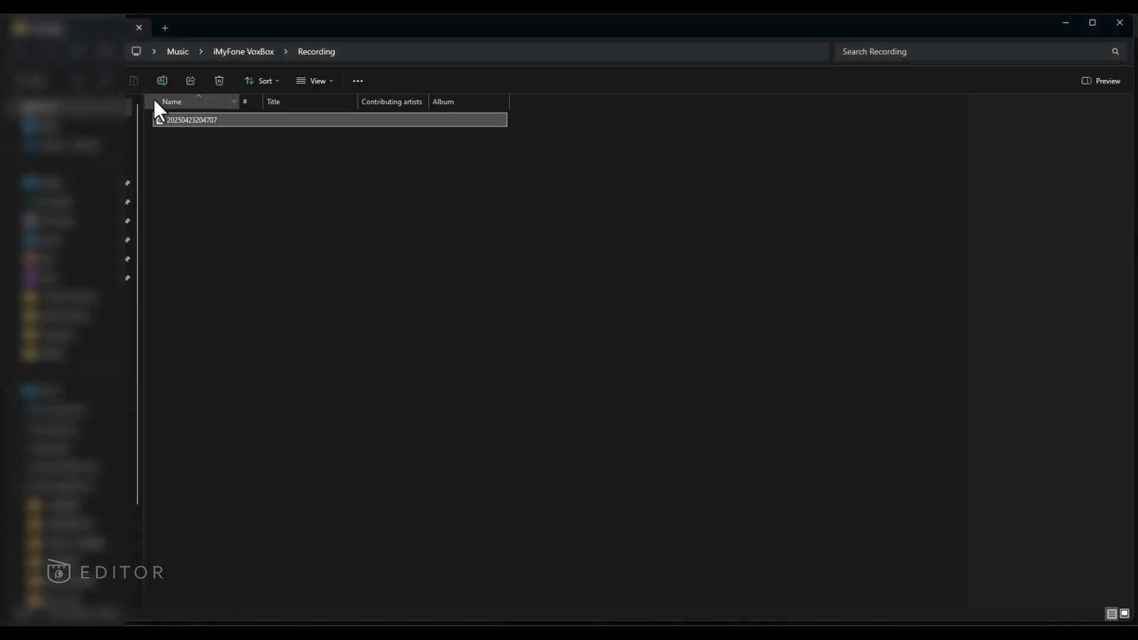
pyautogui.moveTo(186, 123); pyautogui.dragTo(802, 625)
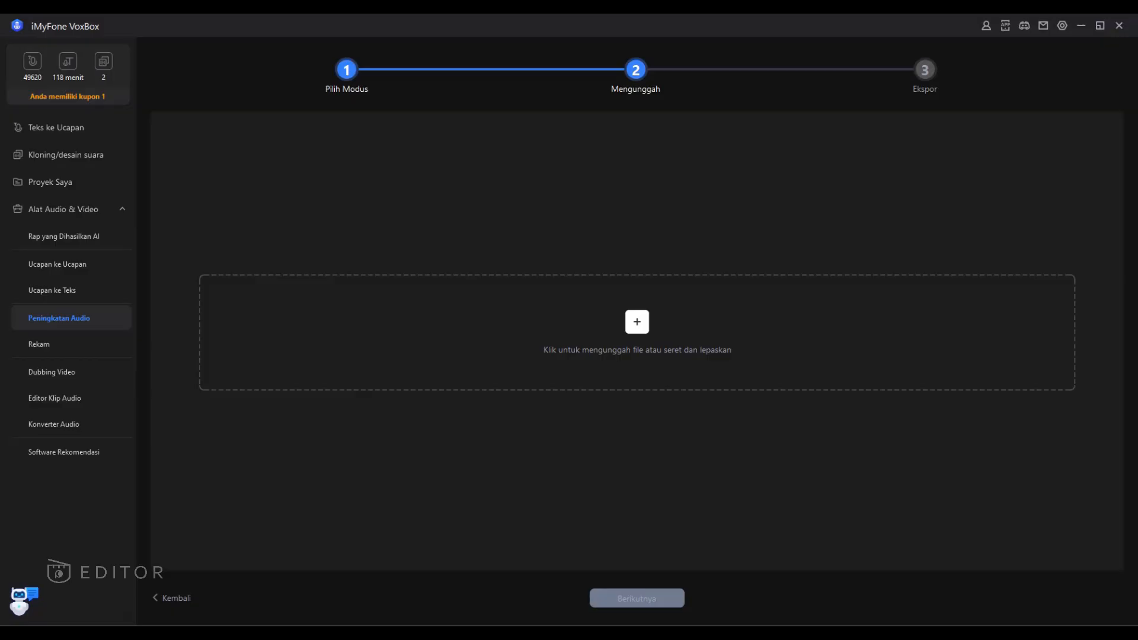
pyautogui.moveTo(703, 406); pyautogui.dragTo(693, 351)
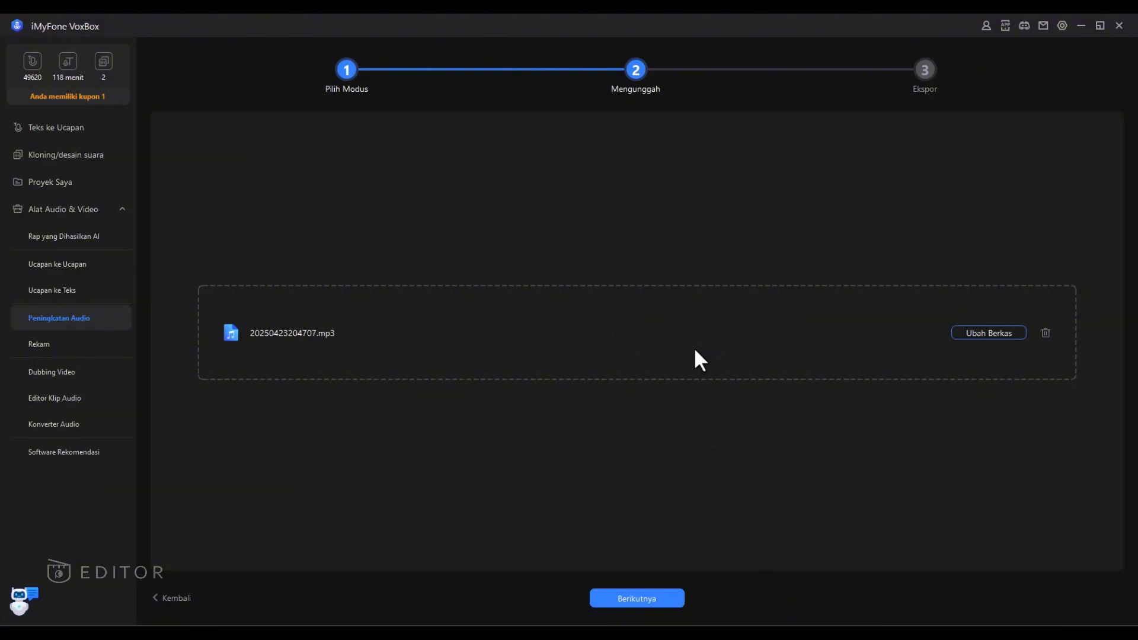
# Step: Run the audio enhancement, dismiss the assistant message, and play back the original and enhanced files for comparison
pyautogui.click(642, 595)
pyautogui.click(543, 357)
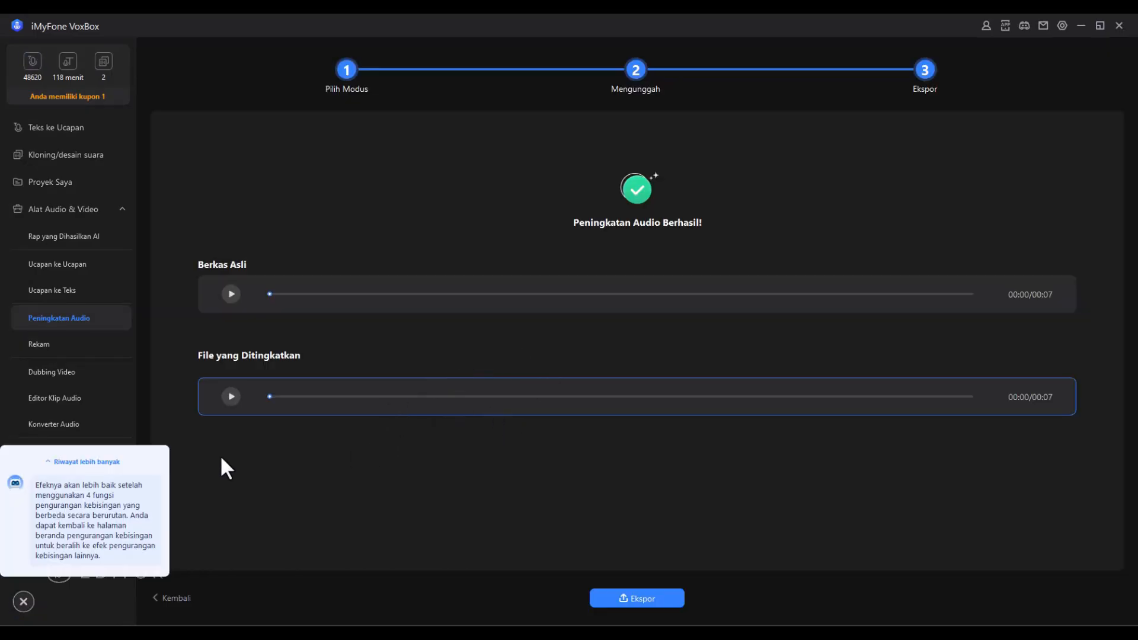
pyautogui.click(23, 601)
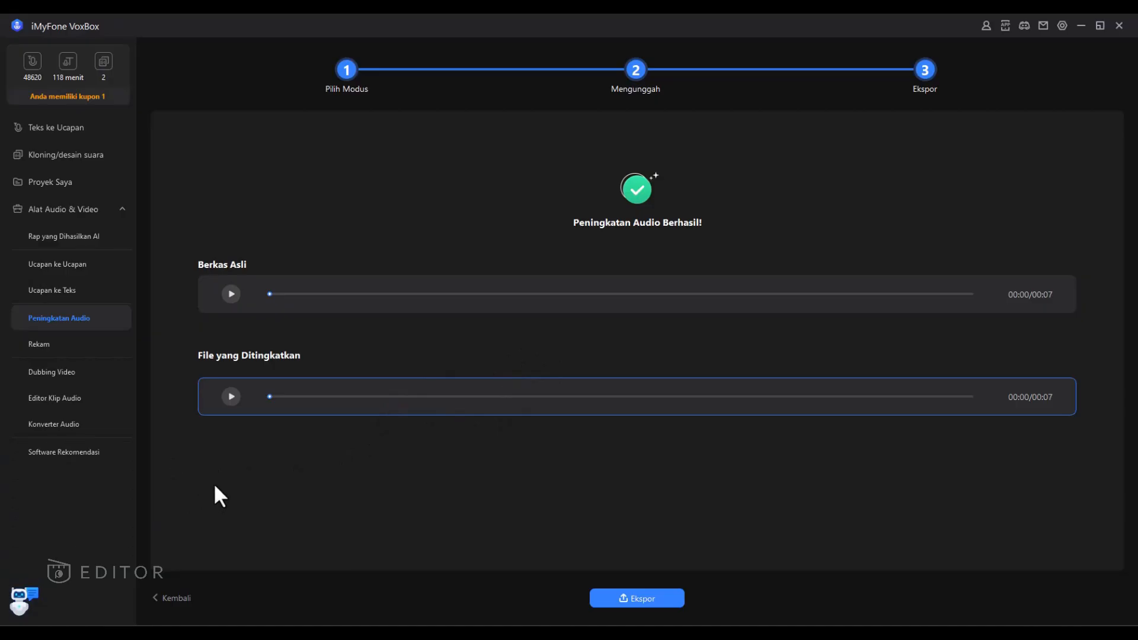
pyautogui.click(232, 294)
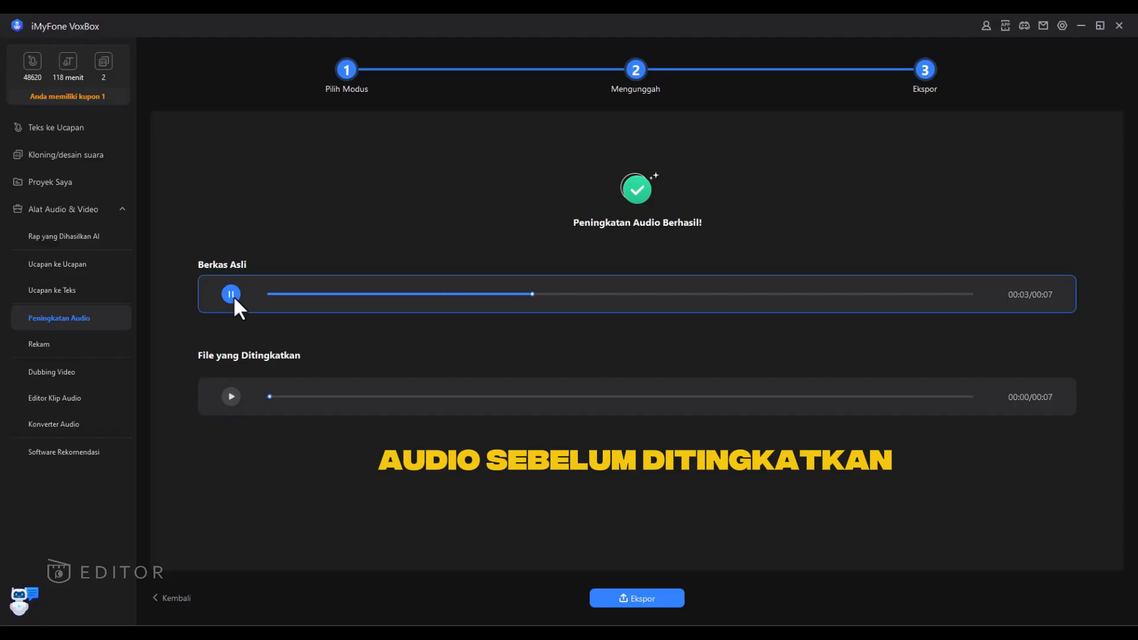
pyautogui.click(232, 396)
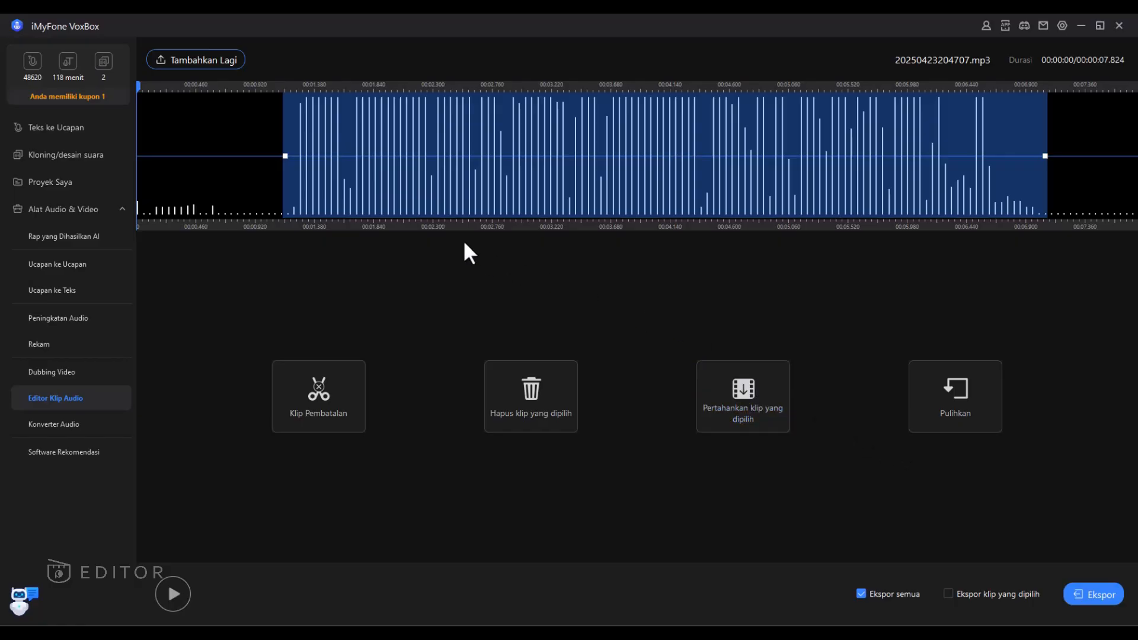
# Step: Play the clip in Editor Klip Audio, adjust the start of the selected region, and keep only the selected part
pyautogui.click(172, 596)
pyautogui.moveTo(280, 155)
pyautogui.mouseDown()
pyautogui.moveTo(145, 155)
pyautogui.moveTo(283, 146)
pyautogui.mouseUp()
pyautogui.click(771, 409)
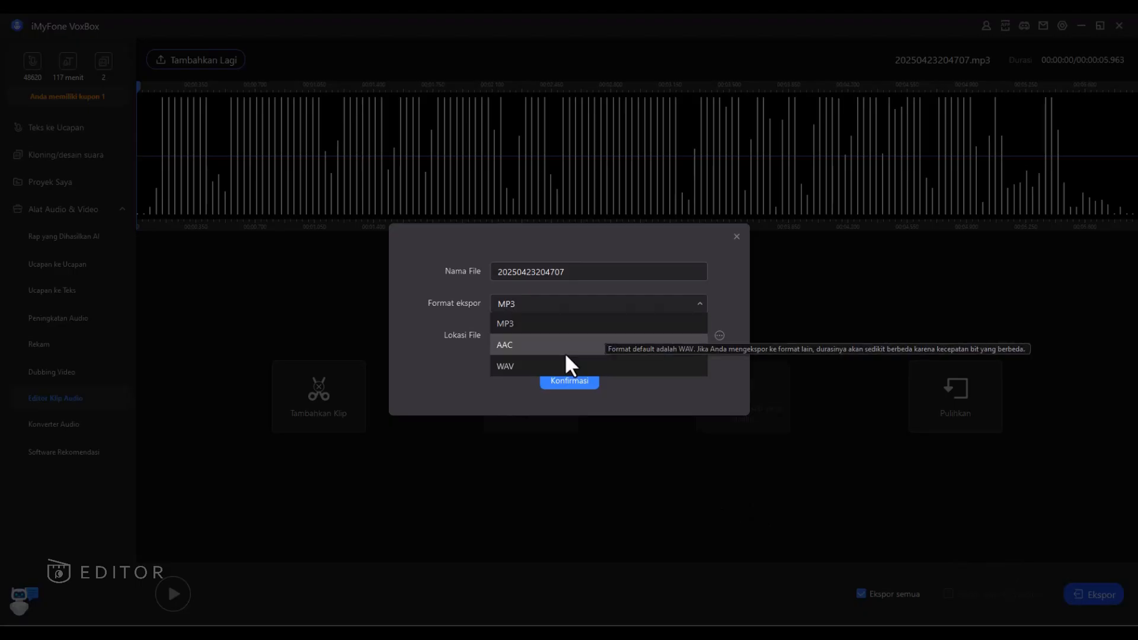
pyautogui.click(763, 289)
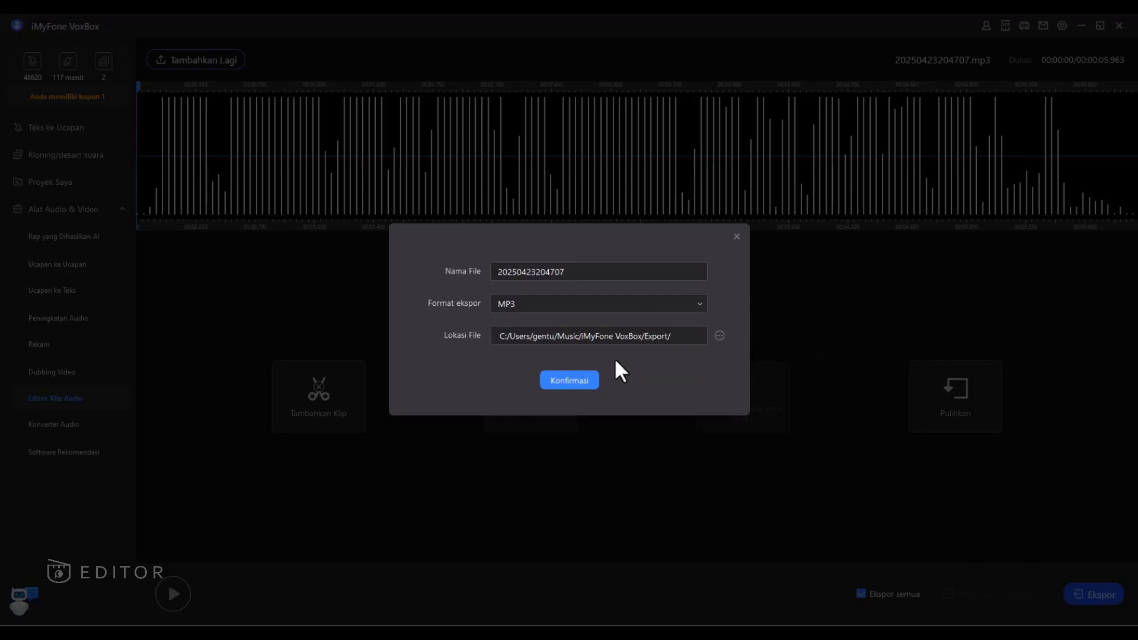
pyautogui.click(573, 381)
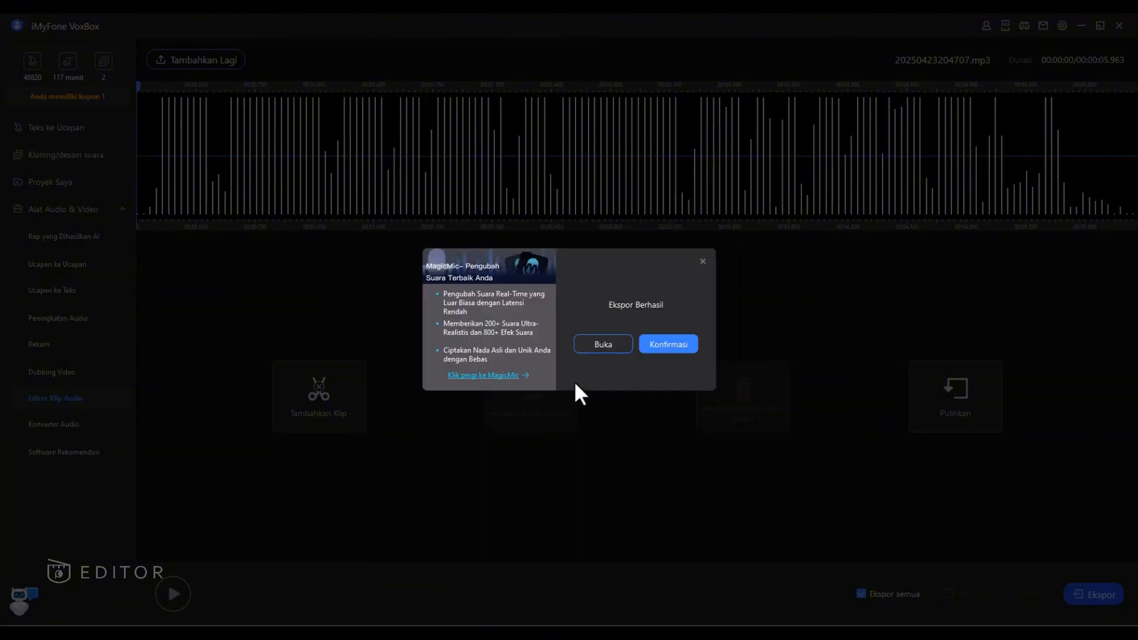
pyautogui.click(672, 348)
# Step: Import the video Flowers, Bridal Bouquet, Roses. Free Stock Video from Downloads > Video into Dubbing Video
pyautogui.click(112, 373)
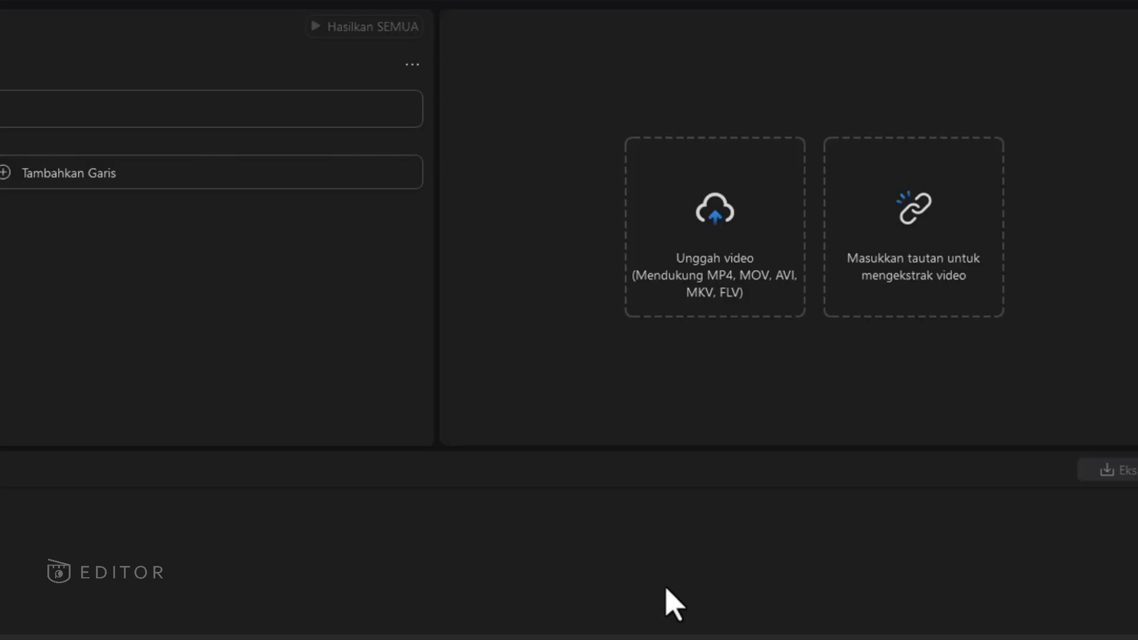
pyautogui.click(729, 242)
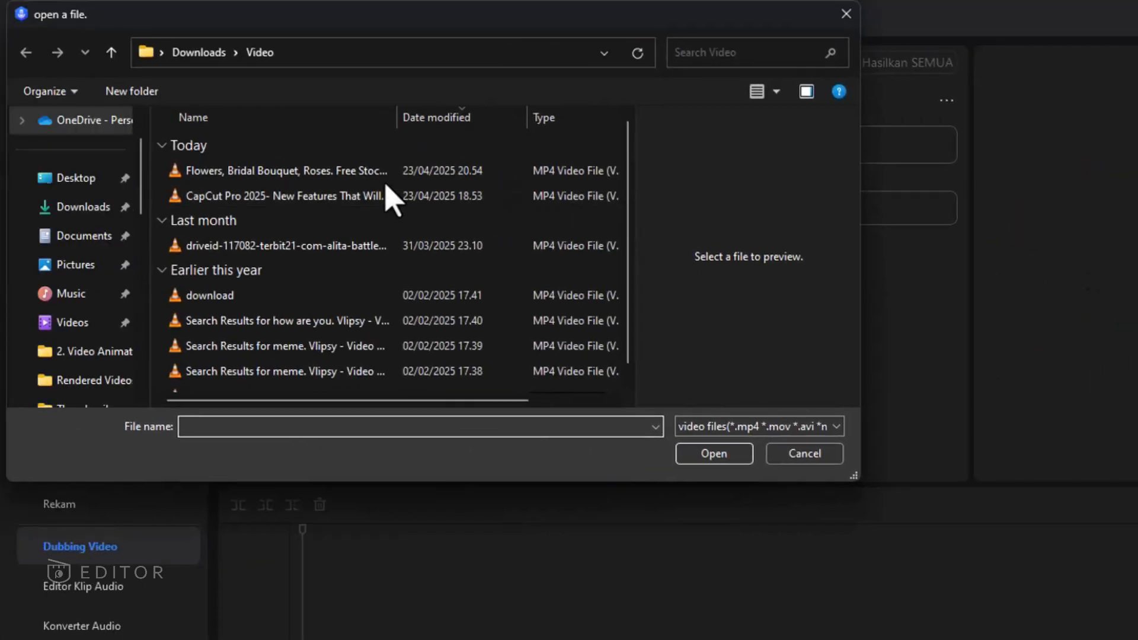
pyautogui.click(392, 171)
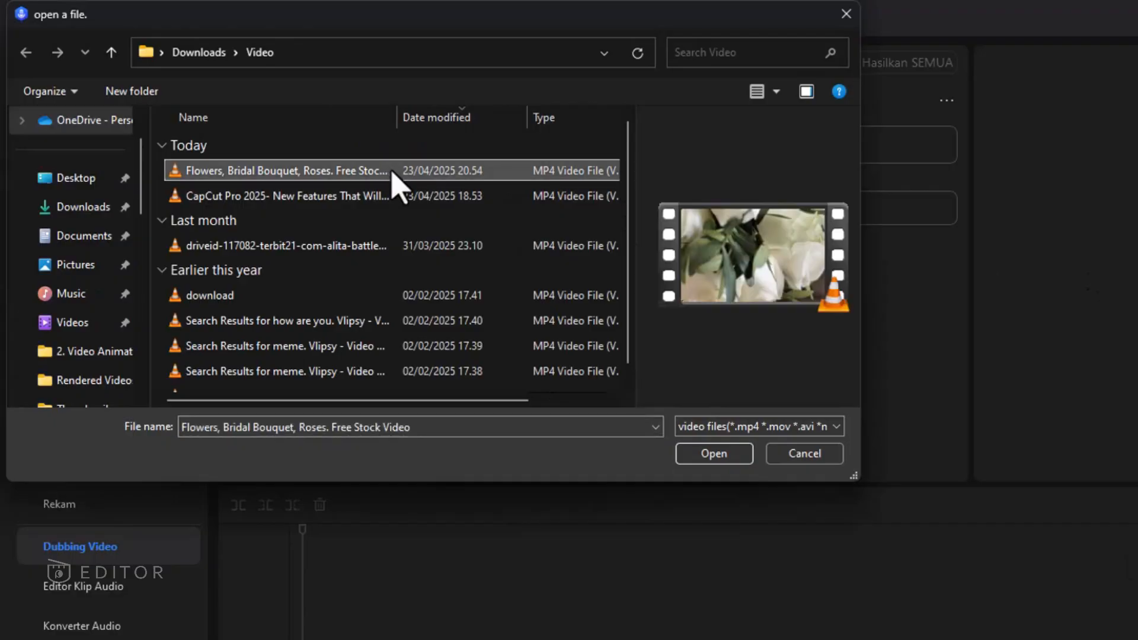
pyautogui.click(741, 460)
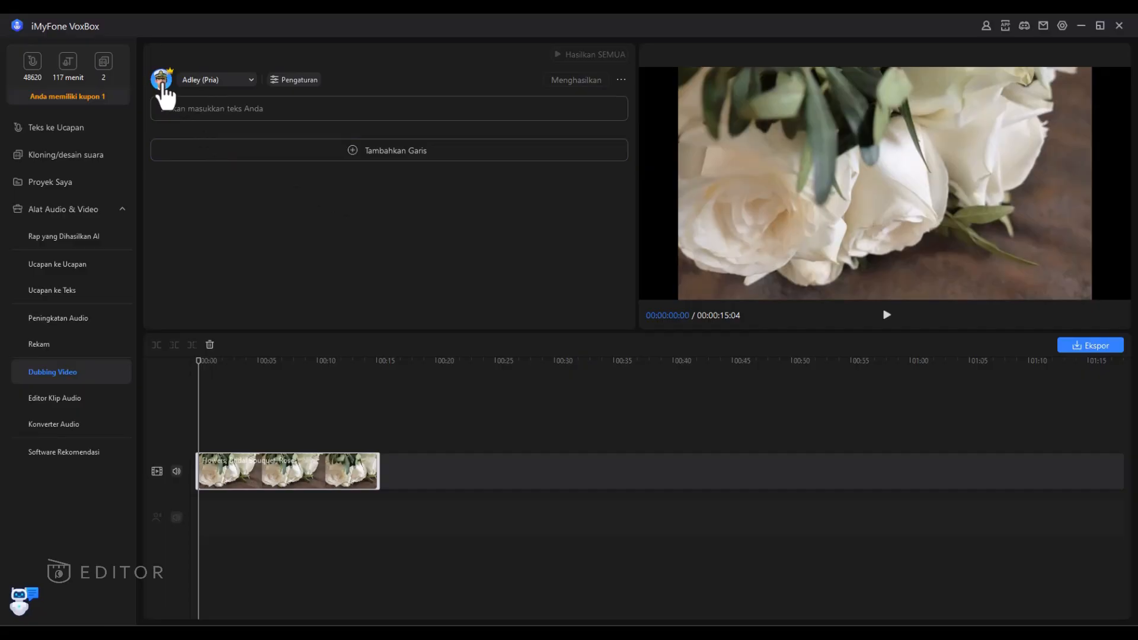
# Step: Apply the Adley (Pria) voice in Bahasa Indonesia to the dubbing line
pyautogui.click(236, 79)
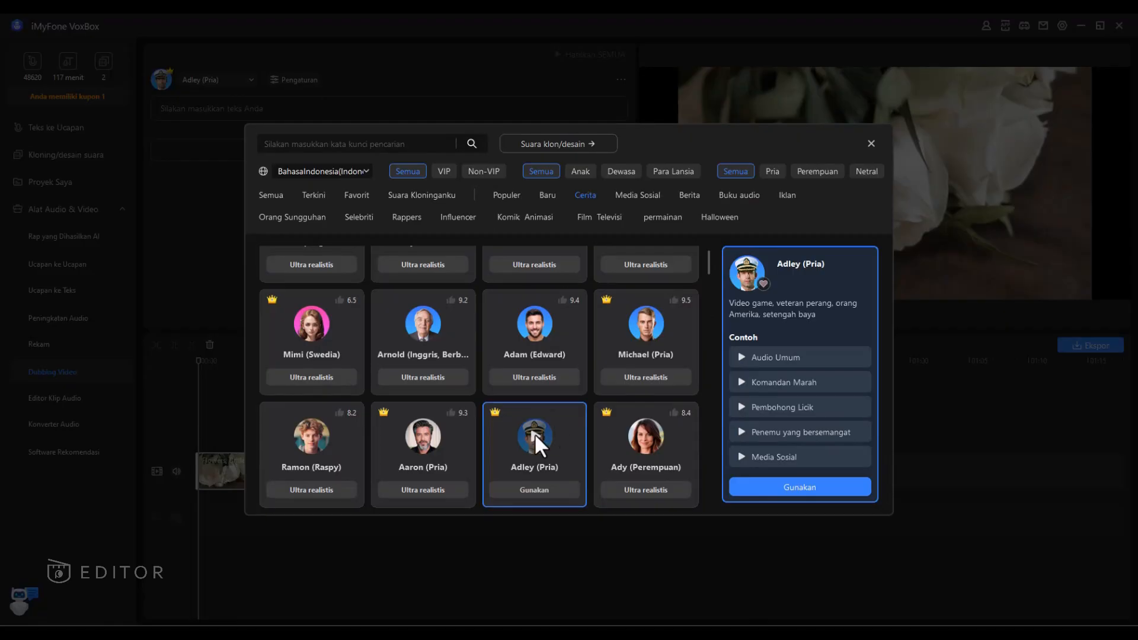
pyautogui.scroll(-1, 557, 419)
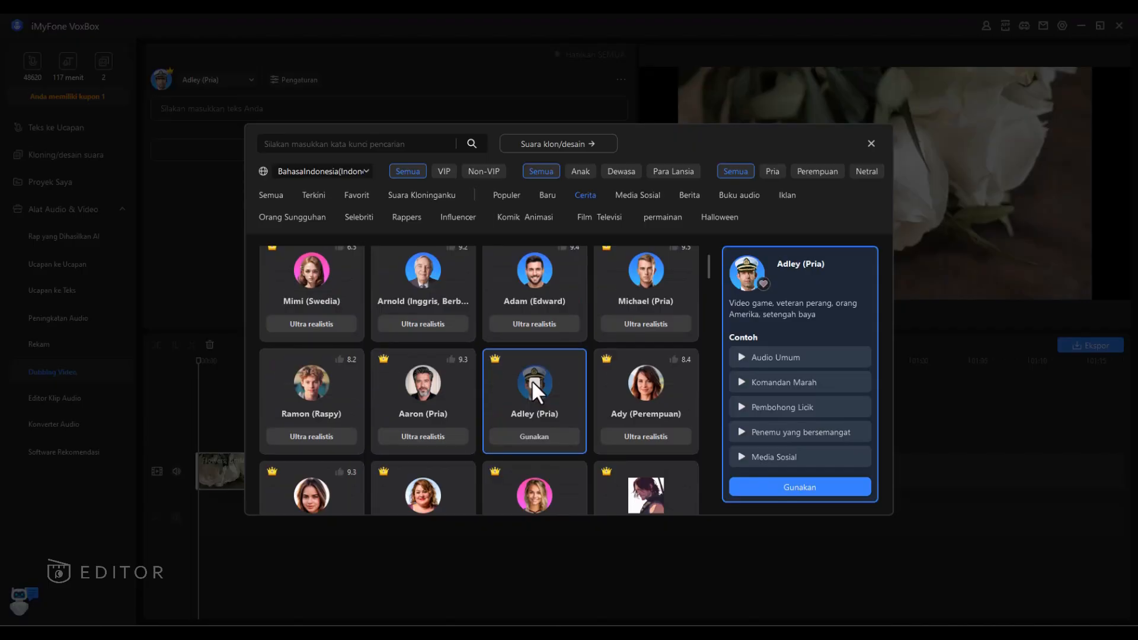
pyautogui.click(820, 485)
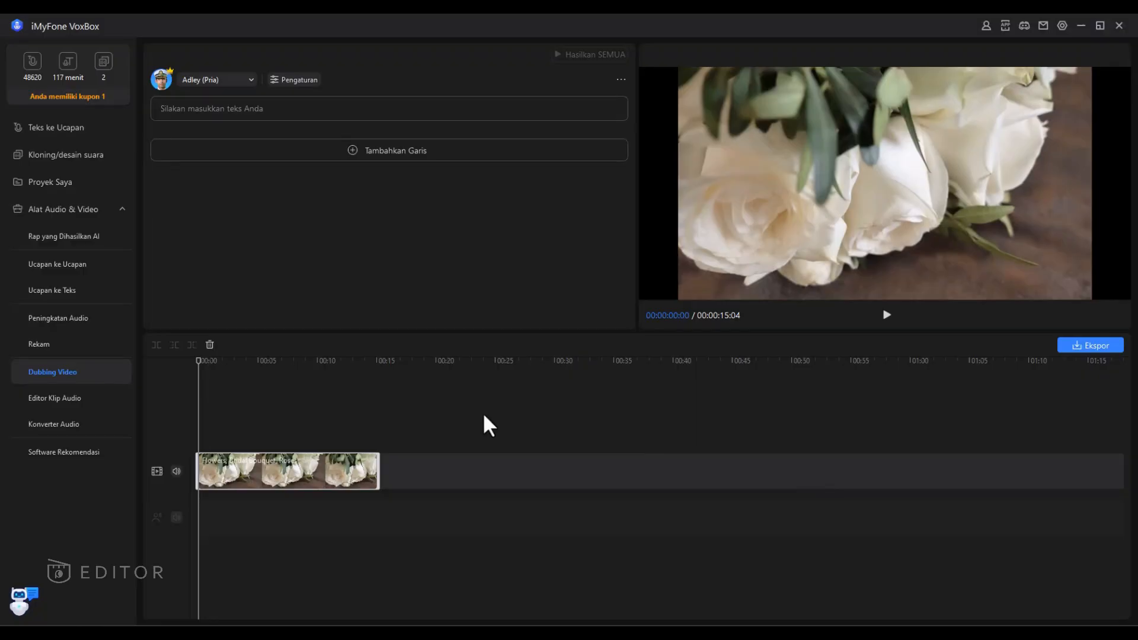
# Step: Enter the narration beginning "Bunga mawar putih sering banget dijadiin simbol cinta yang tulus dan murni" and generate its voiceover
pyautogui.moveTo(346, 127)
pyautogui.click(239, 109)
pyautogui.write('Bunga mawar putih sering banget dijadiin simbol cinta yang tulus dan murni. Warnanya yang lembut melambangkan kesucian, kejujuran, dan ketulusan perasaan tanpa pamrih. Gak heran kalau mawar putih sering dipilih buat momen spesial kayak pernikahan atau ungkapan cinta yang dalam tapi elegan. Beda dari mawar merah yang penuh gairah, mawar putih lebih ke arah cinta yang tenang, damai, dan apa adanya—kayak bilang, "Aku sayang kamu, bukan karena apa-apa, tapi karena kamu."')
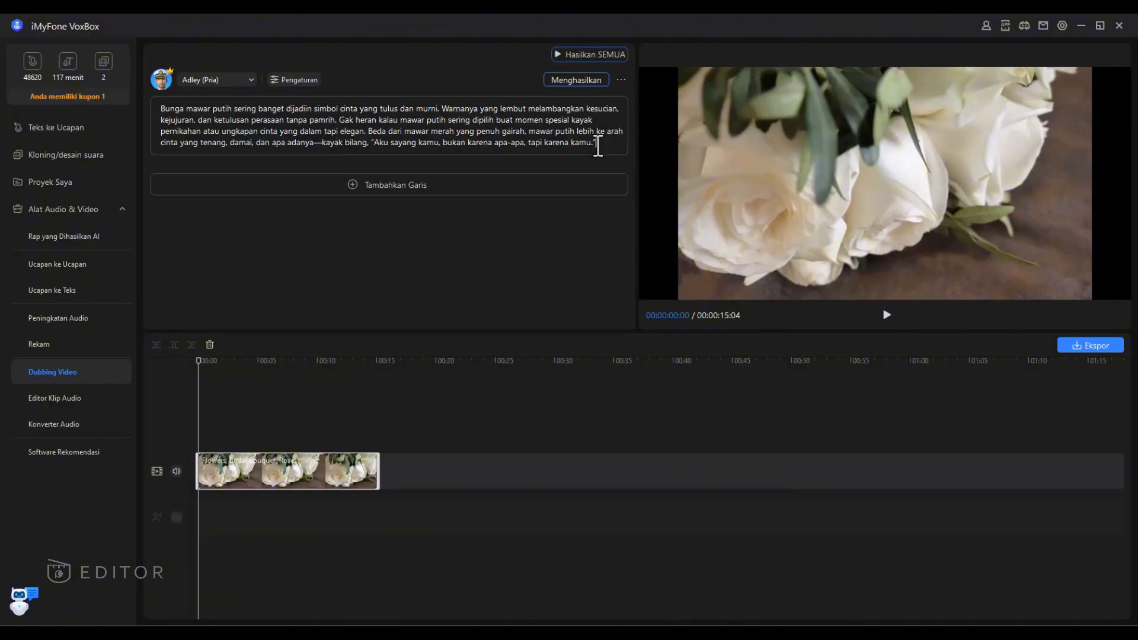
pyautogui.click(576, 80)
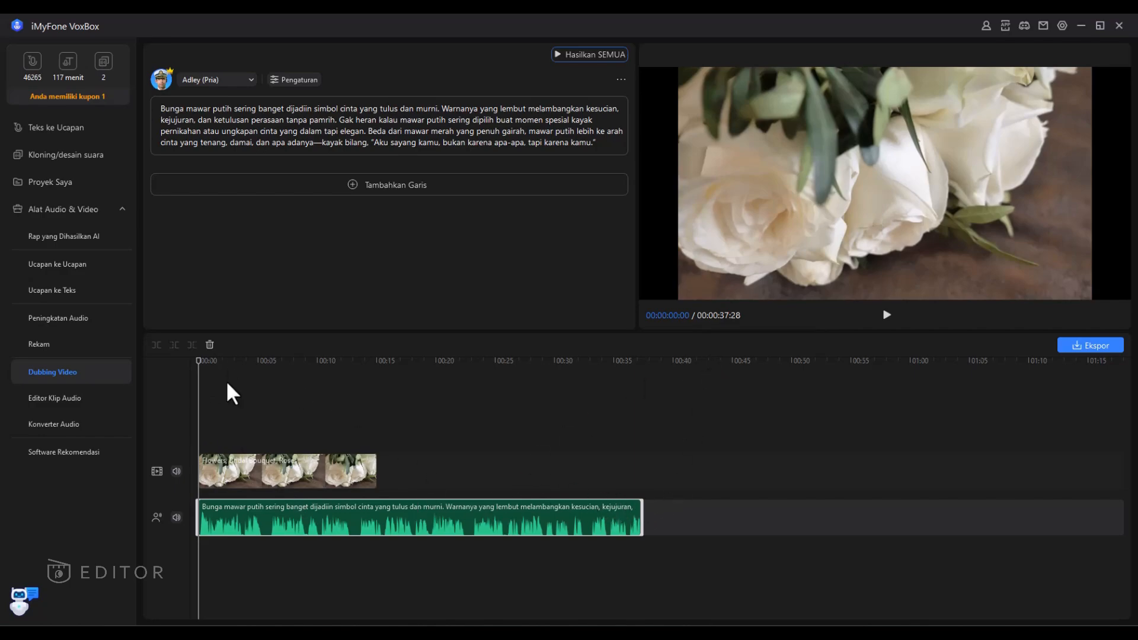
# Step: Play the dubbed video, split the voiceover at 00:00:15:00 where the video clip ends, and delete the remainder
pyautogui.press('space')
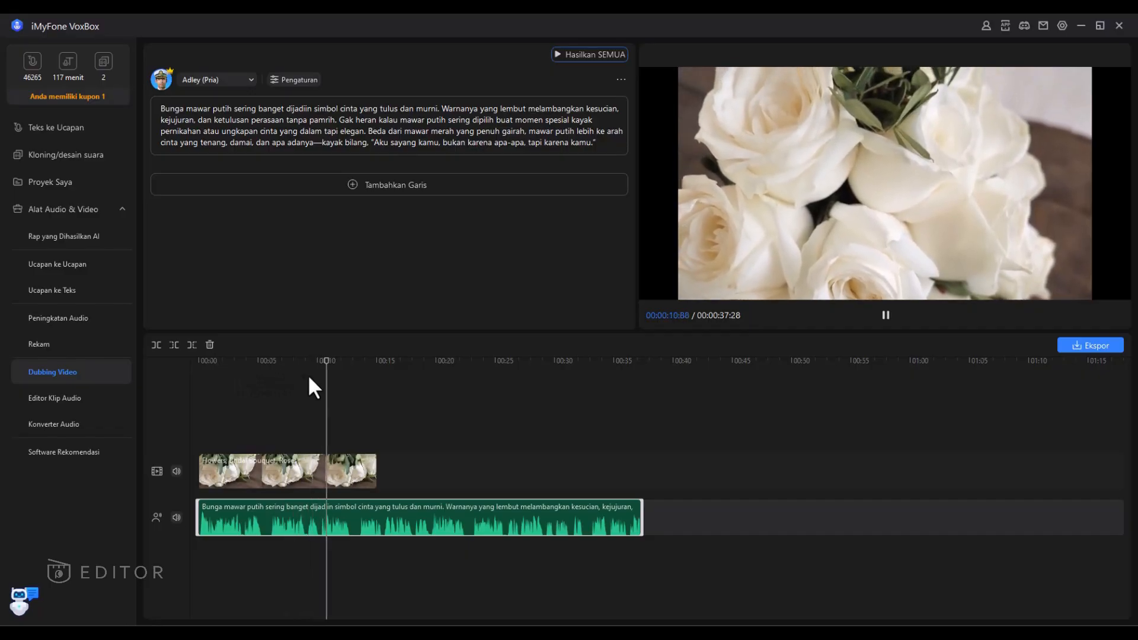
pyautogui.click(379, 418)
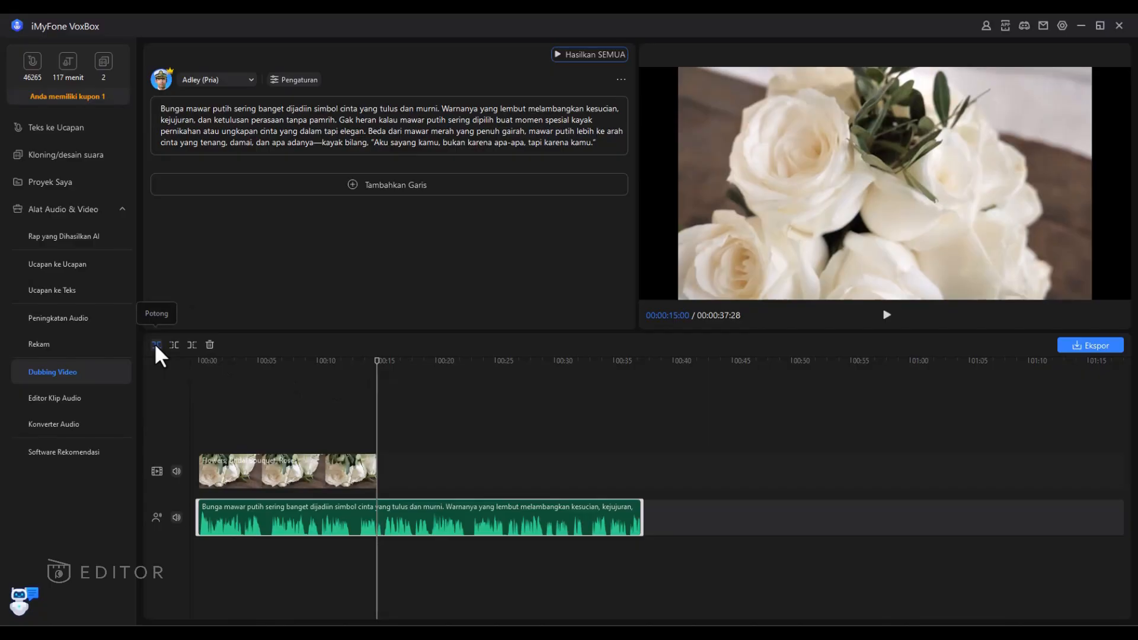
pyautogui.click(155, 345)
pyautogui.click(457, 510)
pyautogui.press('Delete')
# Step: Trim both the voiceover and the video clip to end at 00:00:13:08 and play back the result
pyautogui.moveTo(377, 363); pyautogui.dragTo(354, 373)
pyautogui.click(156, 345)
pyautogui.press('Delete')
pyautogui.click(366, 470)
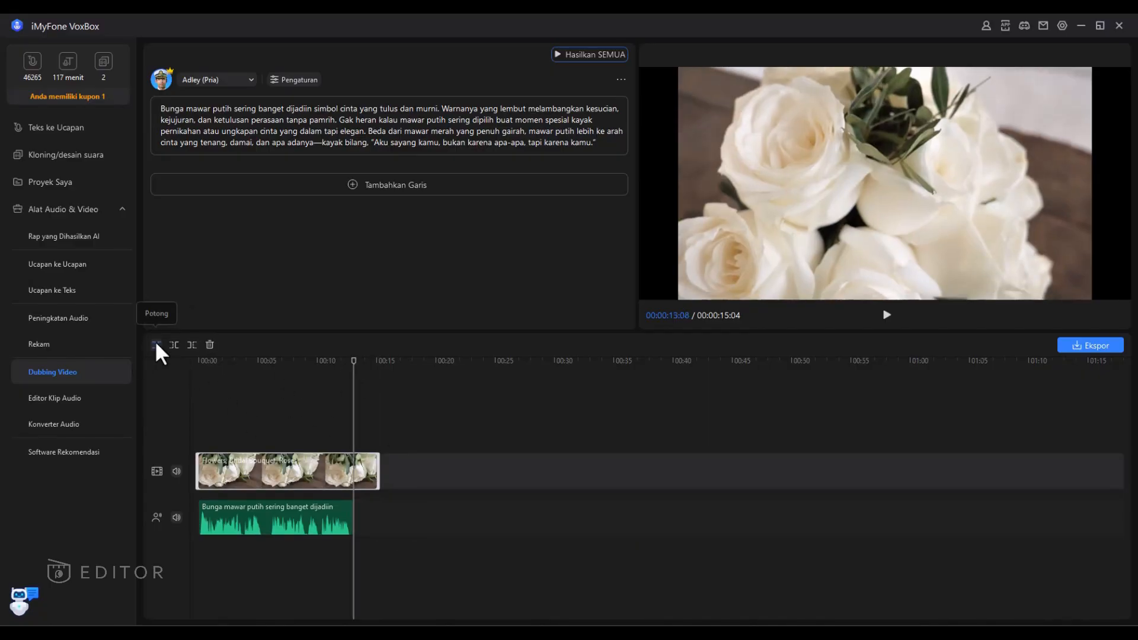
pyautogui.click(156, 343)
pyautogui.press('Delete')
pyautogui.click(318, 359)
pyautogui.press('space')
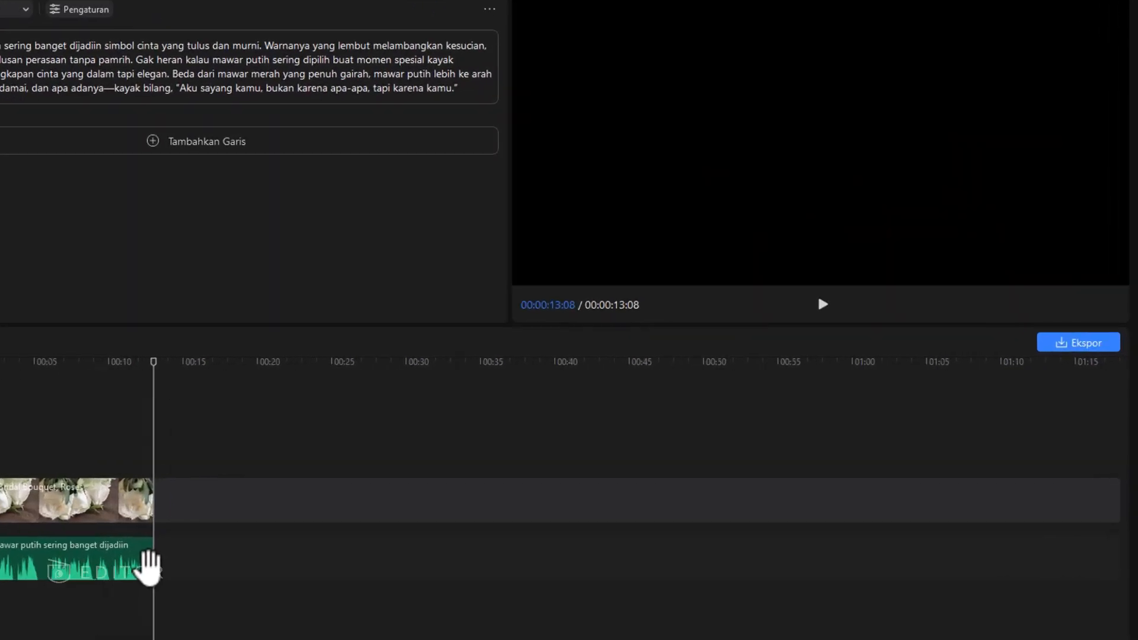
# Step: Export the dubbed video as an MP4 named VoxBox_Video_Bunga mawar putih se to the Downloads folder
pyautogui.click(1083, 343)
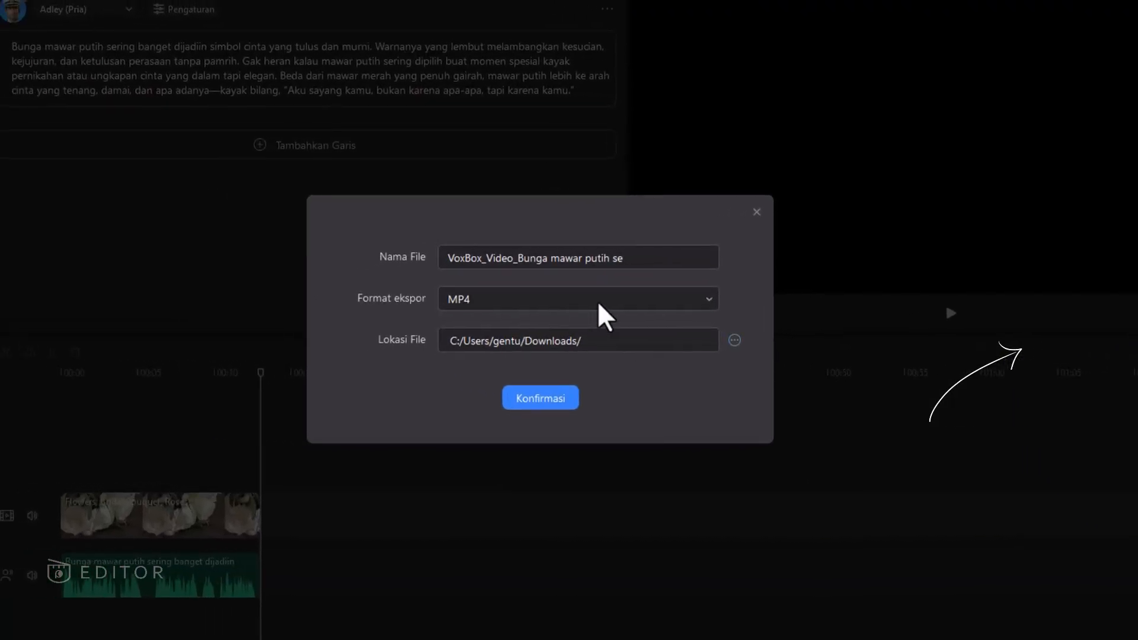
pyautogui.click(682, 300)
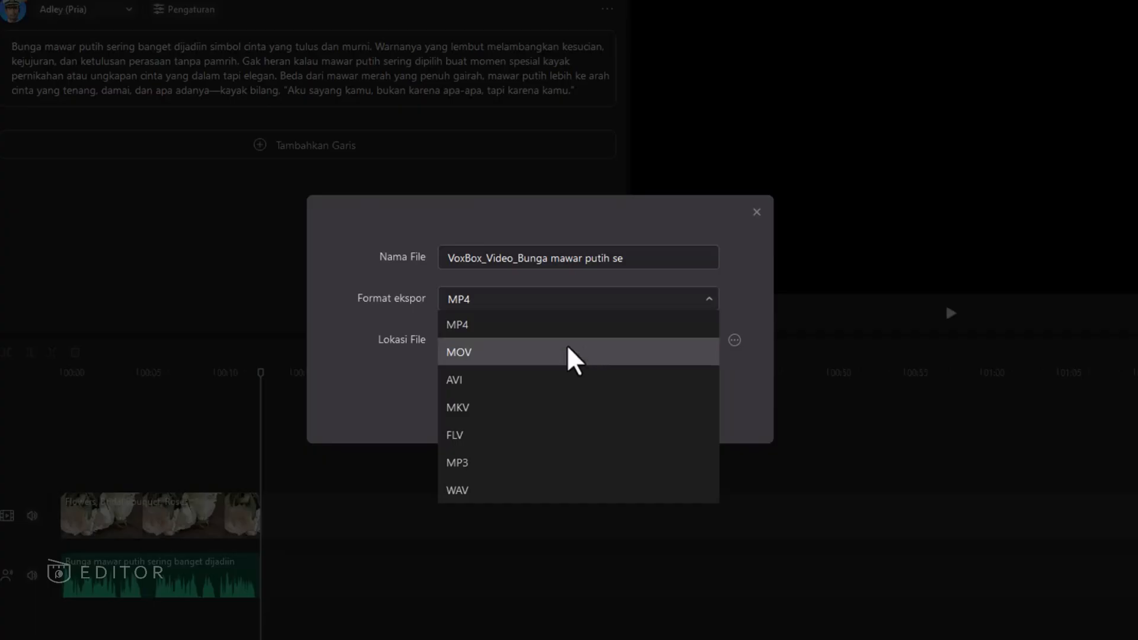
pyautogui.click(730, 256)
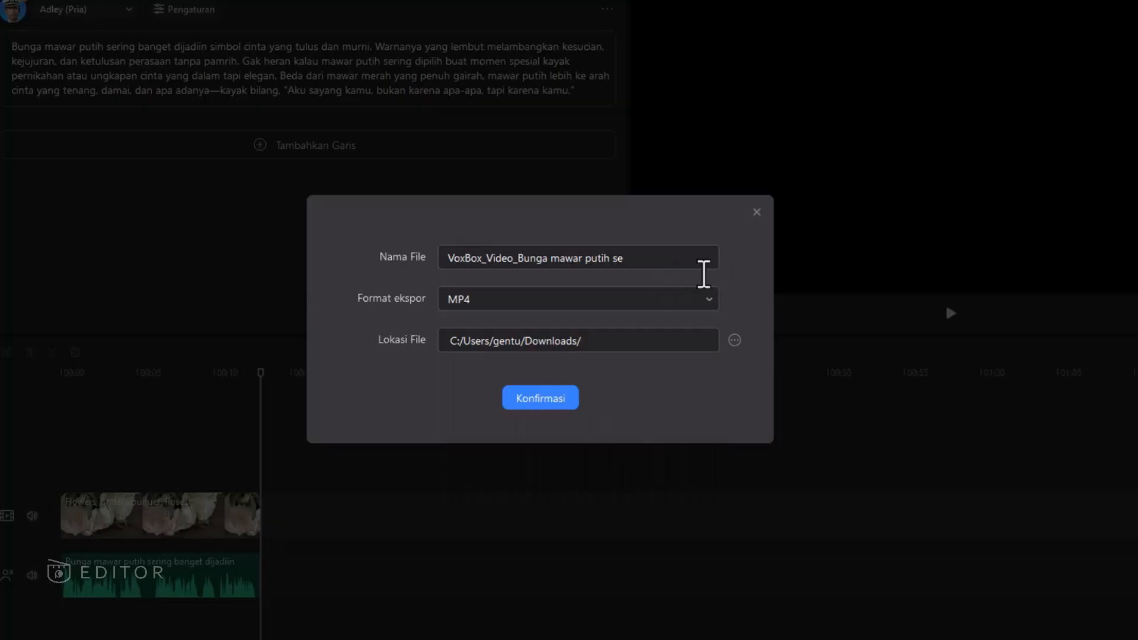
pyautogui.click(570, 399)
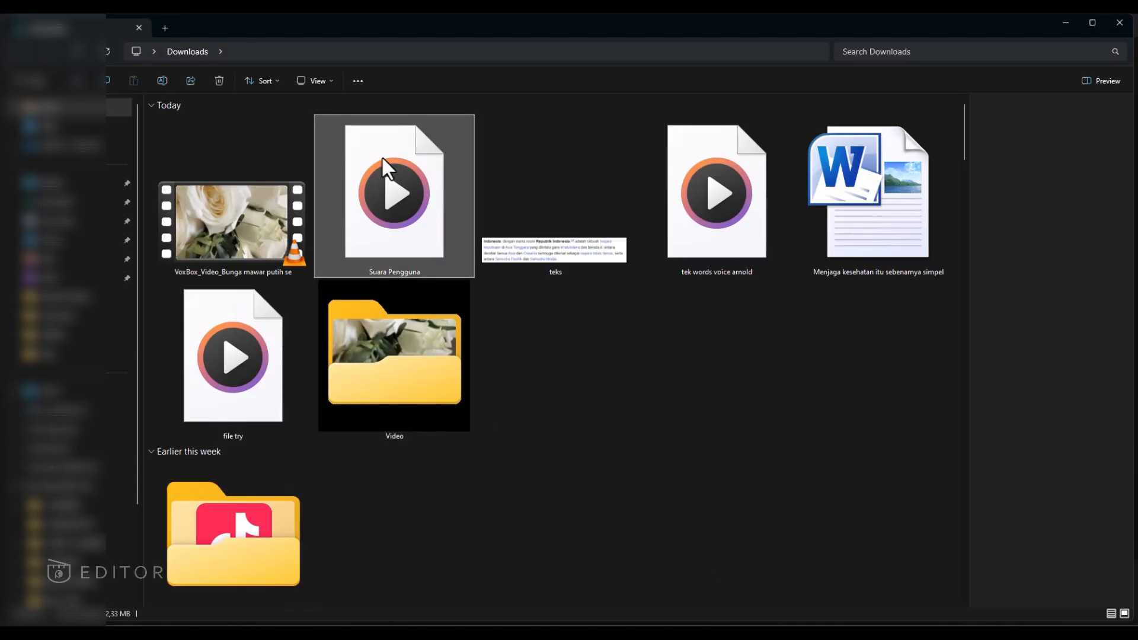
# Step: Check the file type of Suara Pengguna in its properties in the Downloads folder
pyautogui.rightClick(382, 156)
pyautogui.press('Escape')
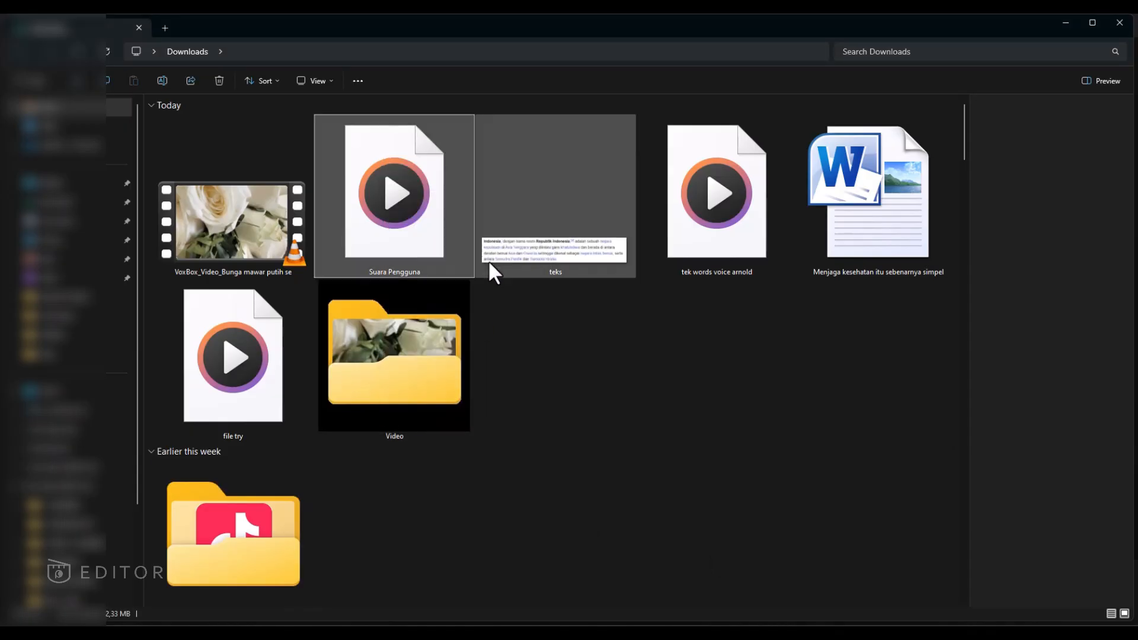
pyautogui.hotkey('shift', 'F10')
pyautogui.click(450, 466)
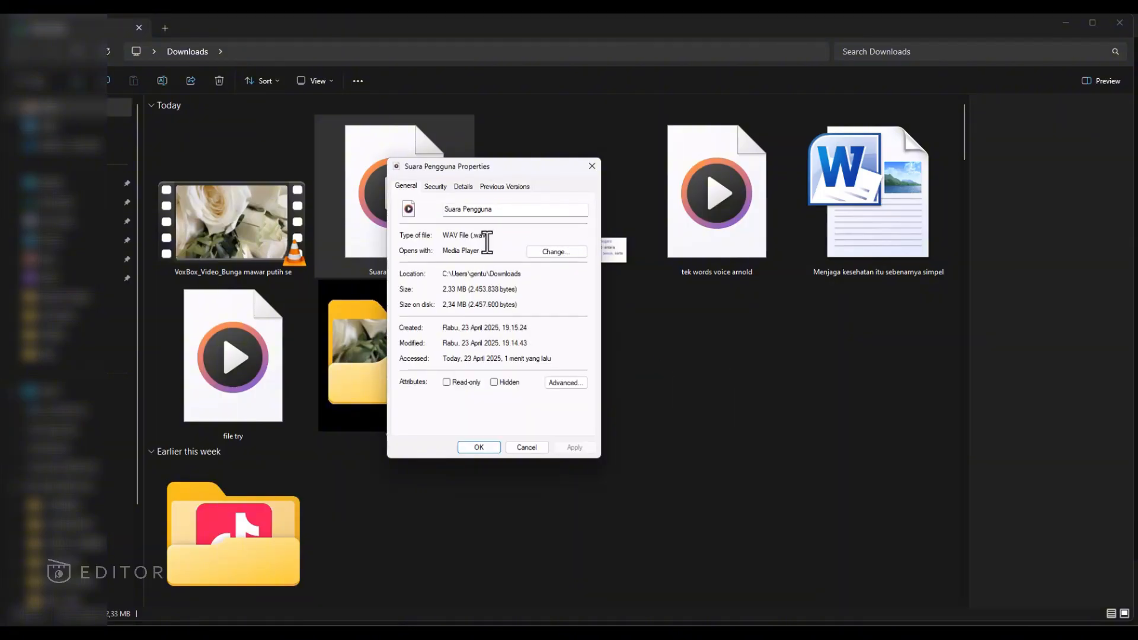
pyautogui.click(592, 166)
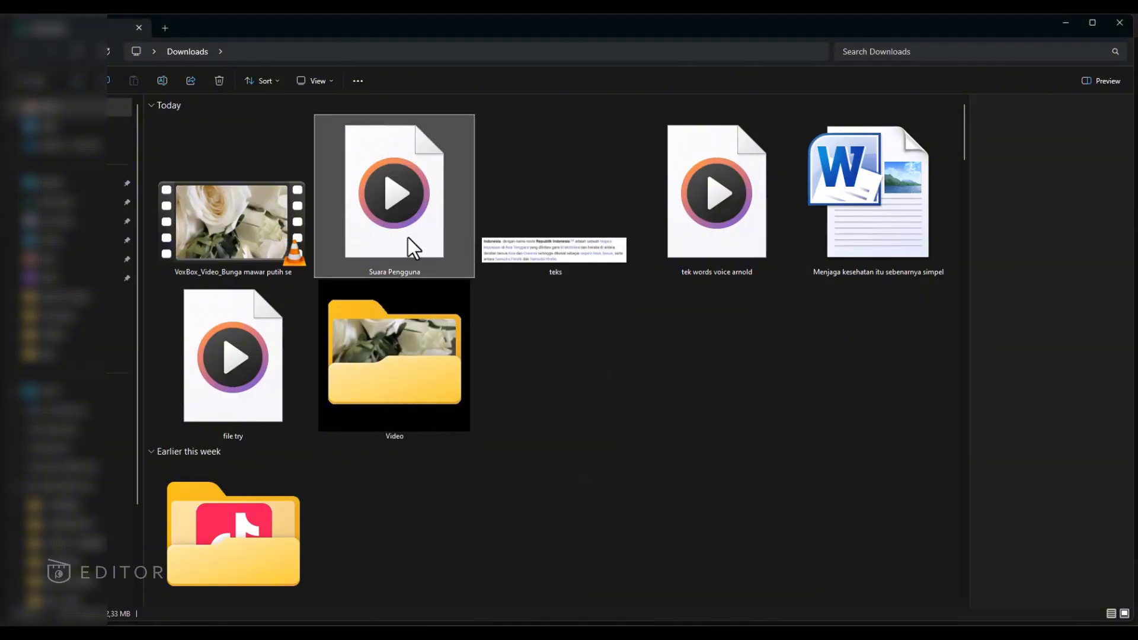
# Step: Import the Suara Pengguna file from the Downloads folder into the VoxBox audio converter and preview it
pyautogui.moveTo(391, 200); pyautogui.dragTo(797, 634)
pyautogui.moveTo(448, 357); pyautogui.dragTo(502, 371)
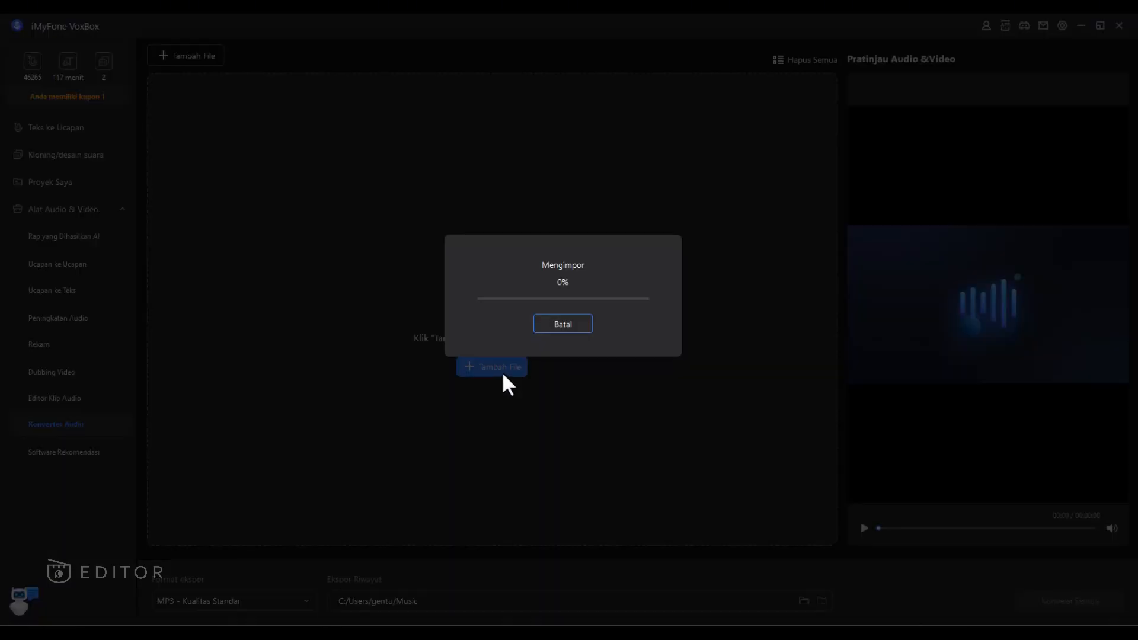
pyautogui.click(864, 528)
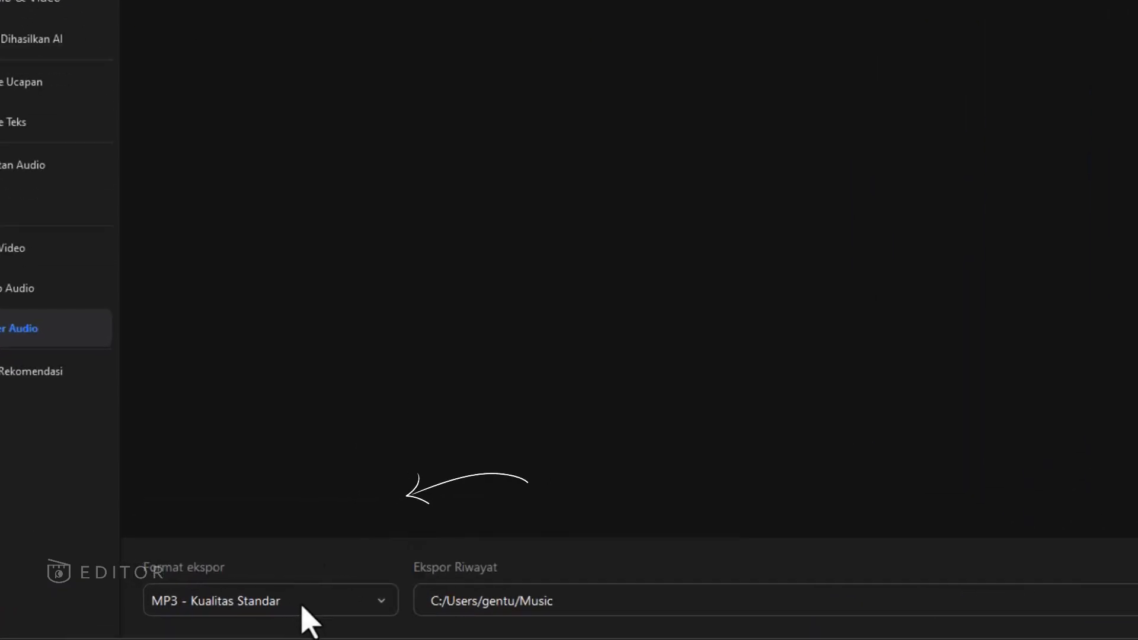
# Step: Set the export format to MP3 with Kualitas Tinggi and convert all imported files
pyautogui.click(303, 610)
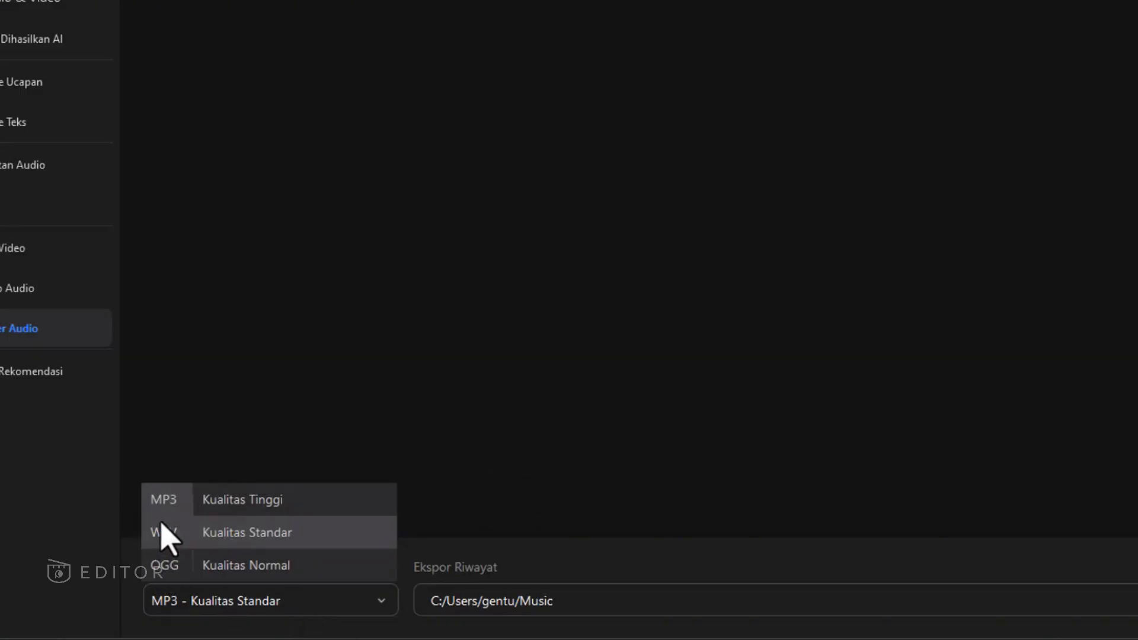
pyautogui.click(229, 504)
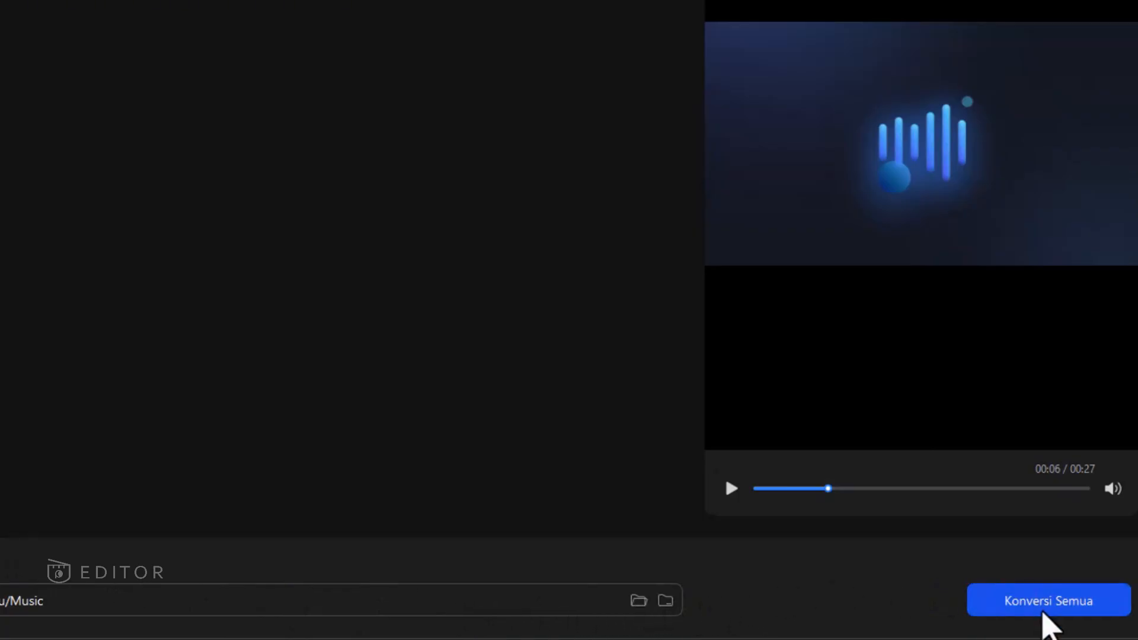
pyautogui.click(1049, 620)
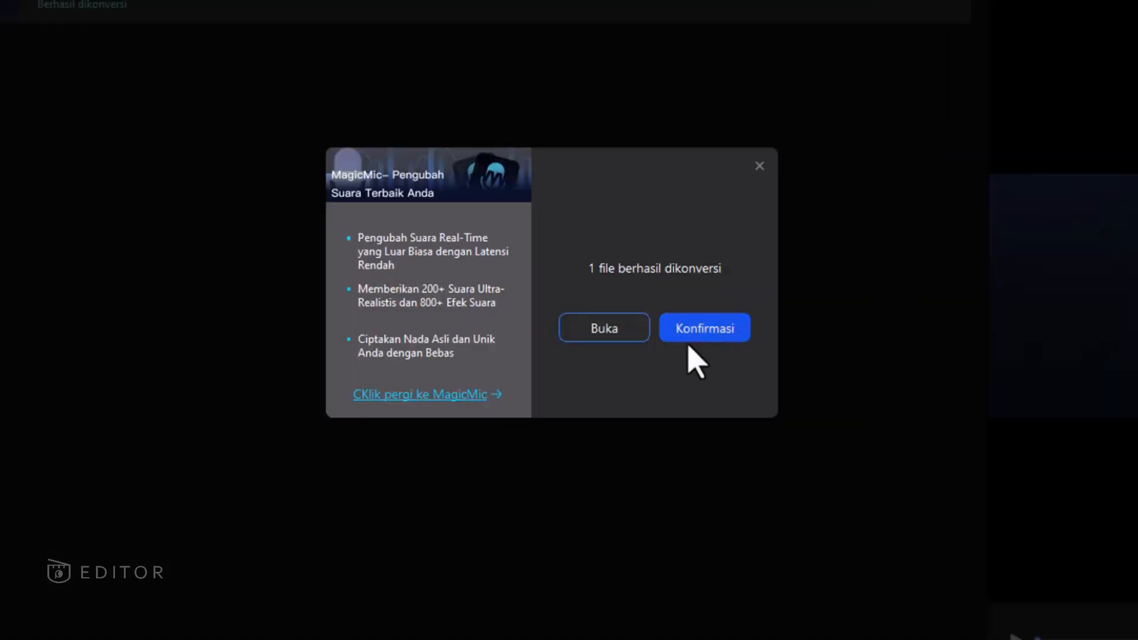
# Step: Open the converter's output folder and check the file type of the converted Suara Pengguna in its properties
pyautogui.click(604, 329)
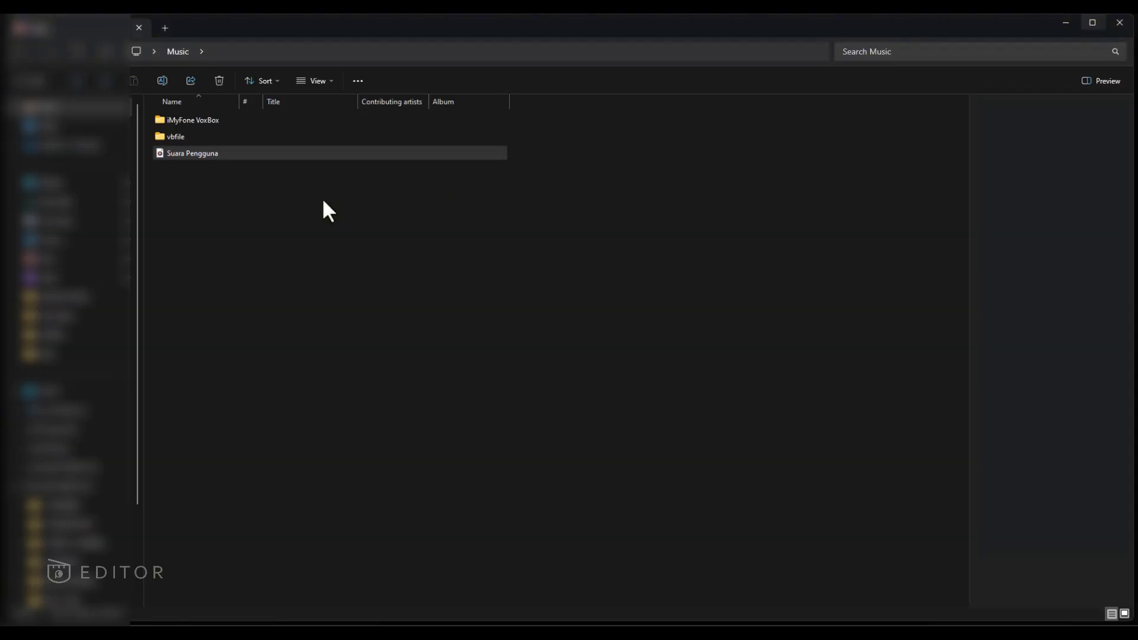
pyautogui.rightClick(271, 150)
pyautogui.click(312, 406)
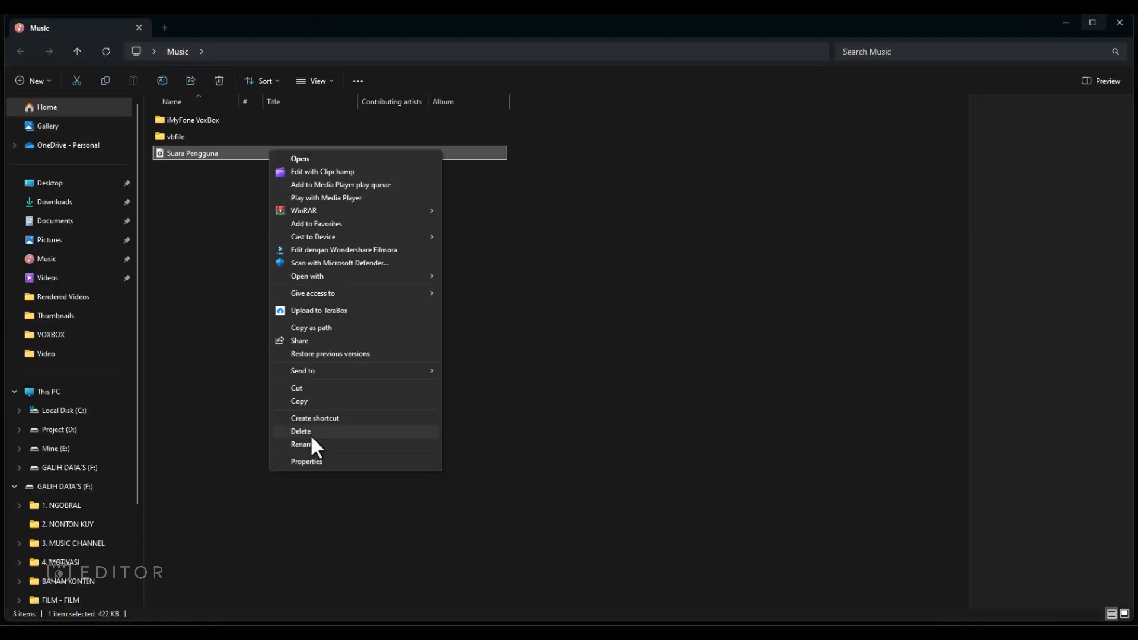
pyautogui.click(311, 460)
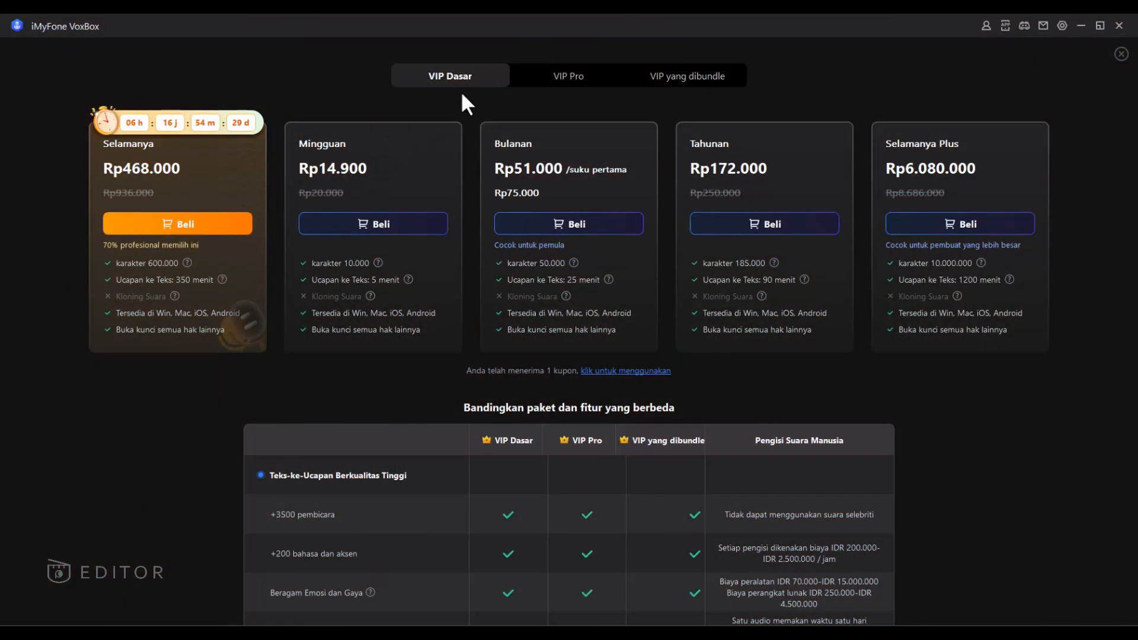
# Step: Compare the VIP Pro and VIP yang dibundle prices and features, and return to the VIP Dasar plans
pyautogui.click(565, 74)
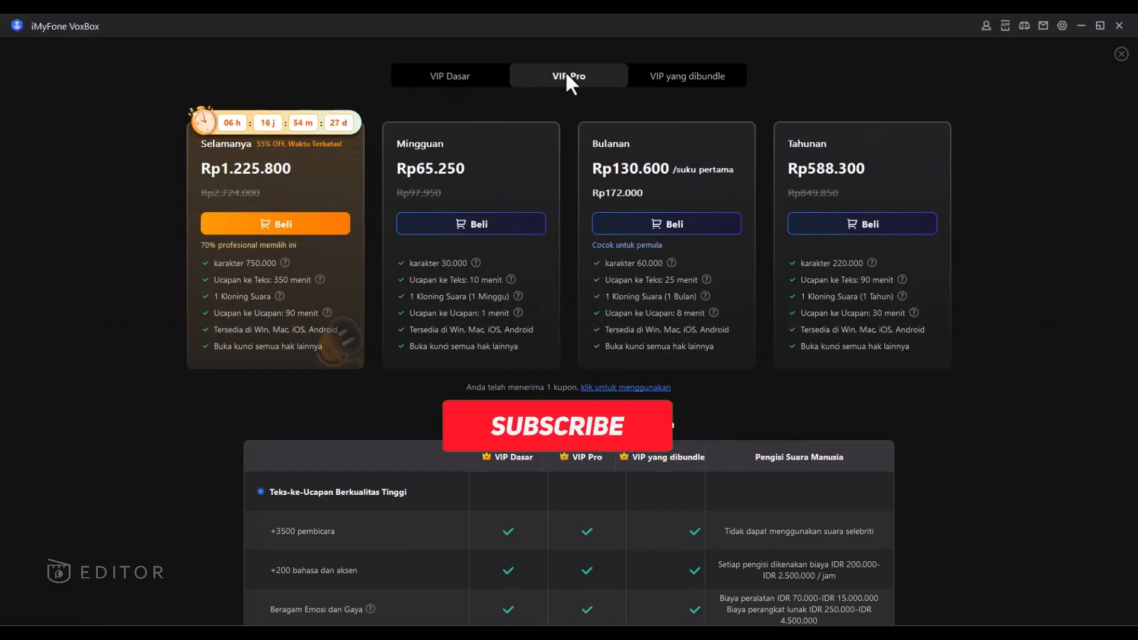
pyautogui.click(655, 75)
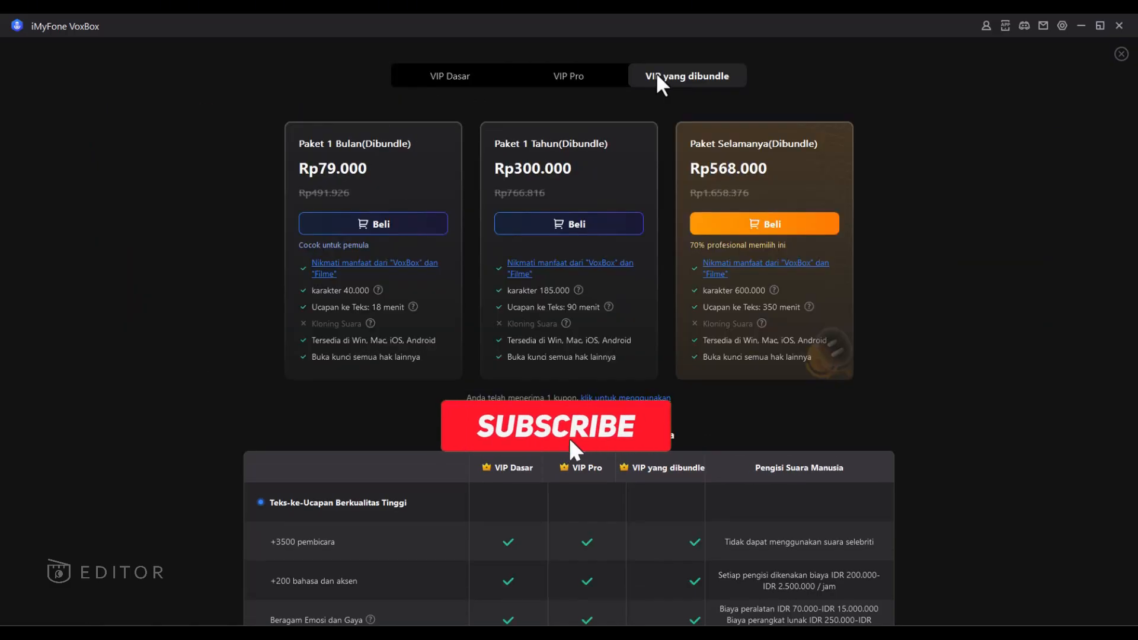
pyautogui.click(446, 73)
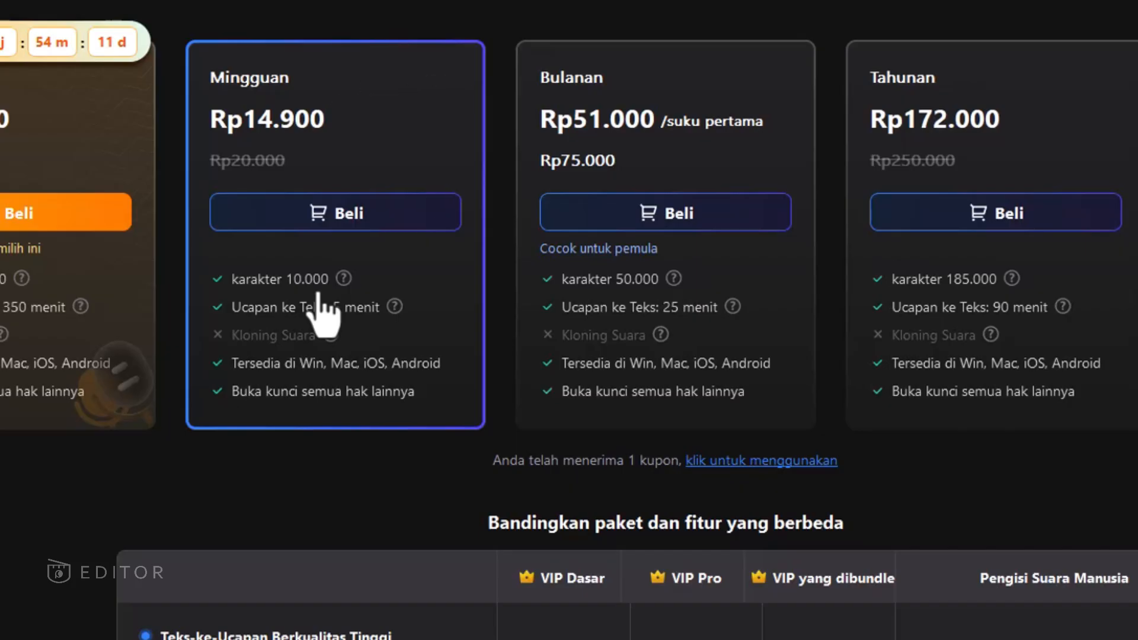
# Step: Order the weekly VIP Dasar plan, choose DANA as the payment method, and proceed to secure payment
pyautogui.click(318, 221)
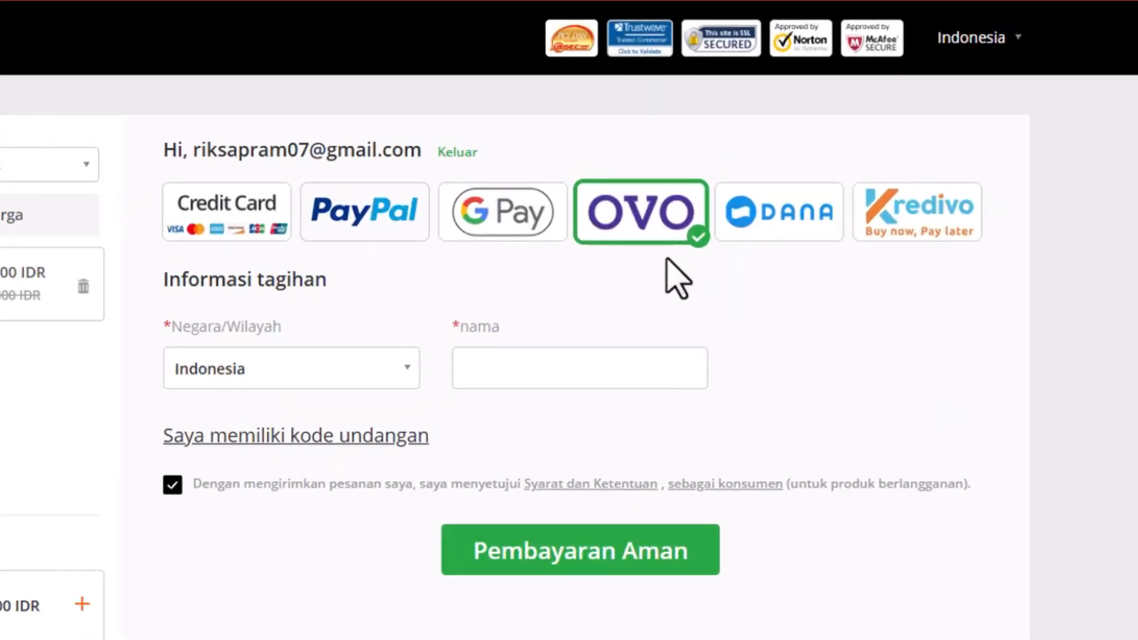
pyautogui.click(792, 208)
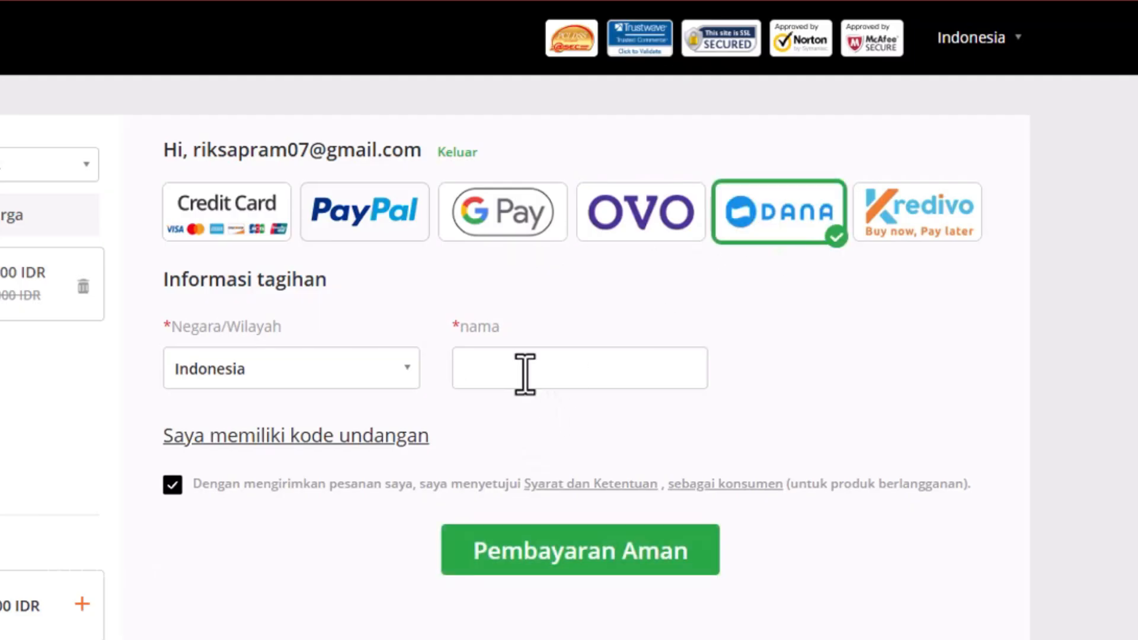
pyautogui.click(577, 555)
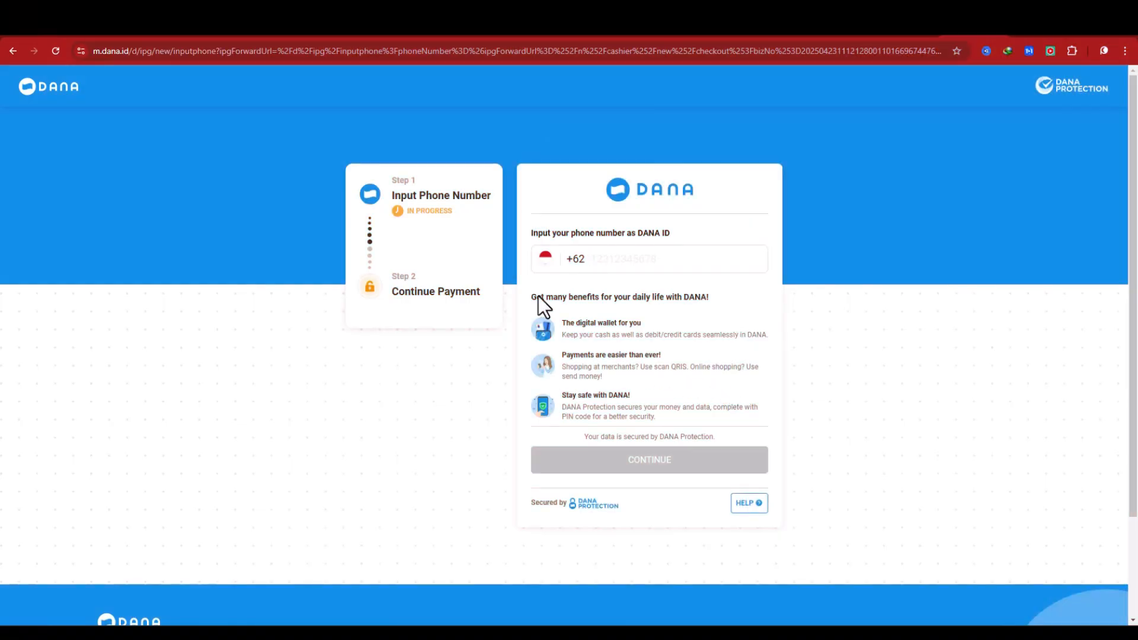